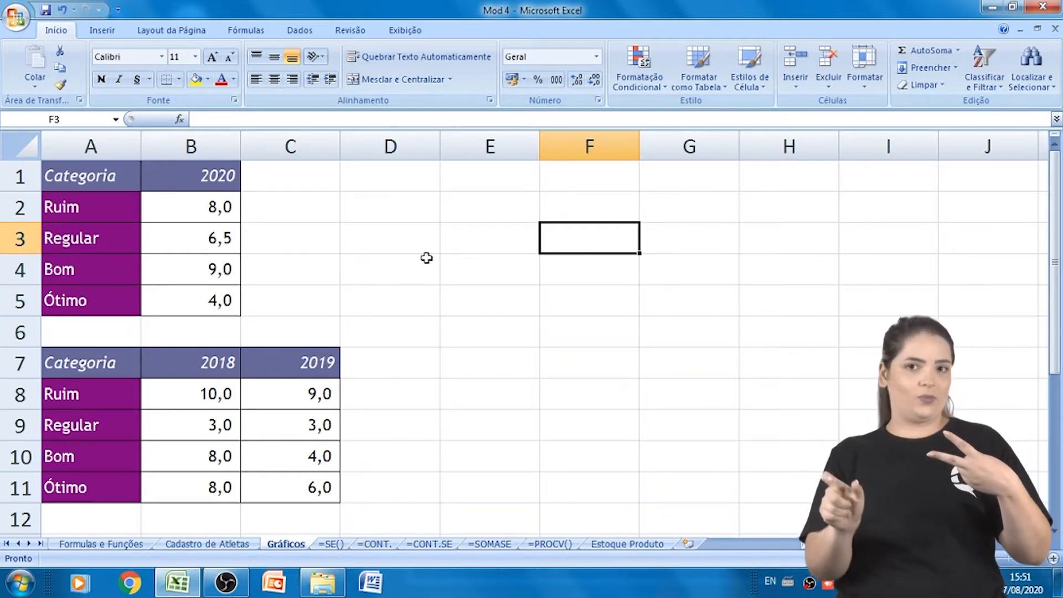
- Insert a 3D pie chart from the 2020 category data in A2:B5
left_click(494, 367)
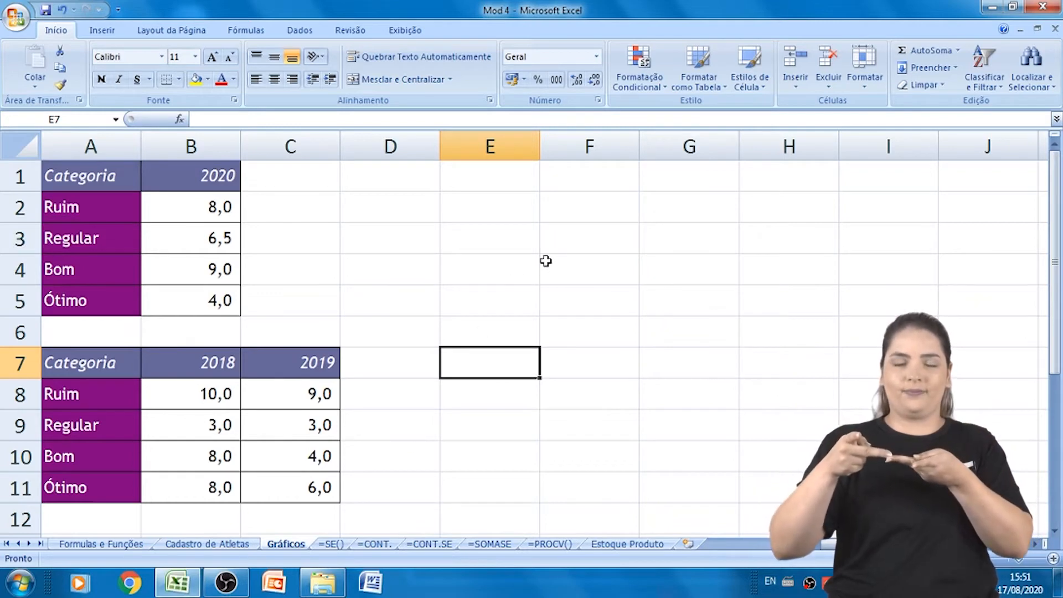
left_click_drag(77, 205, 223, 301)
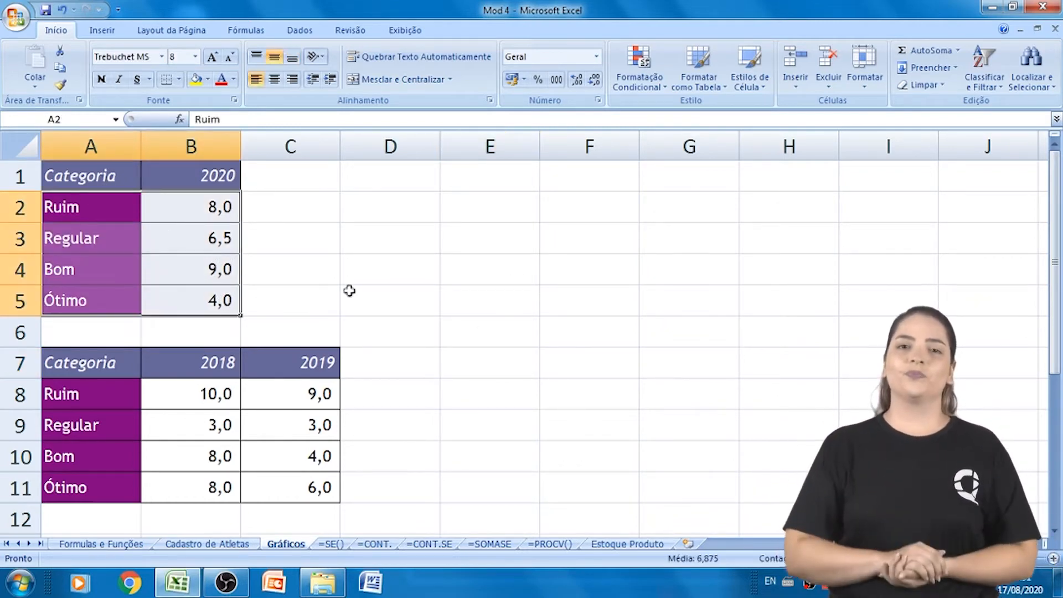
left_click(103, 31)
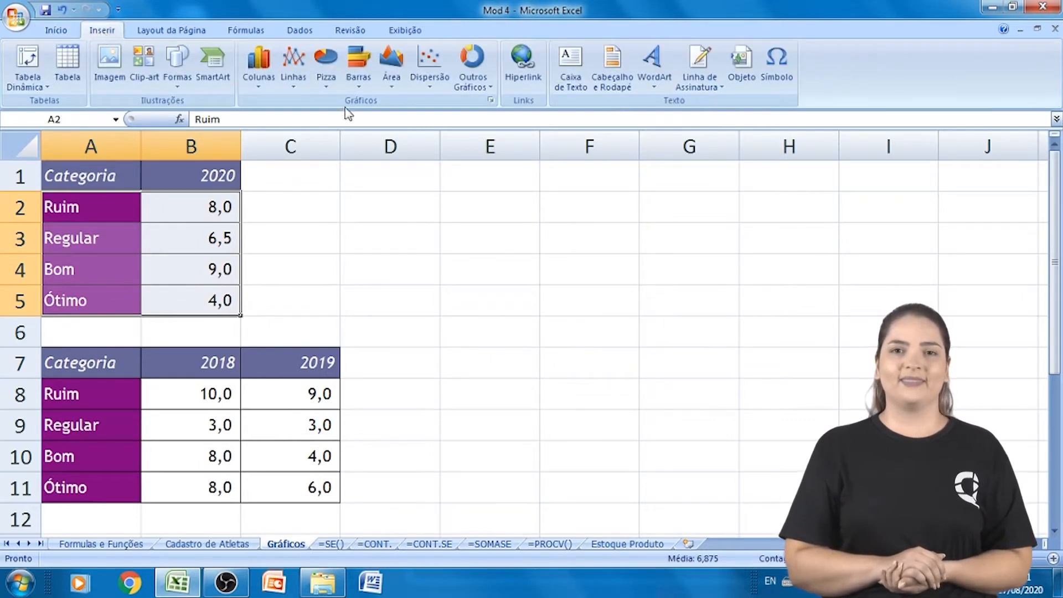
left_click(334, 87)
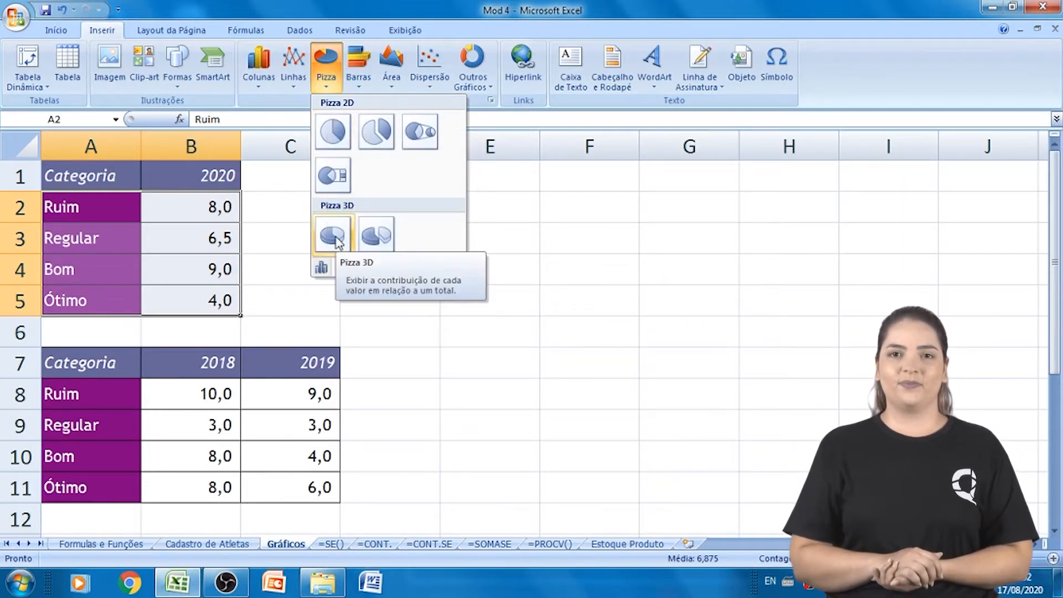
left_click(338, 244)
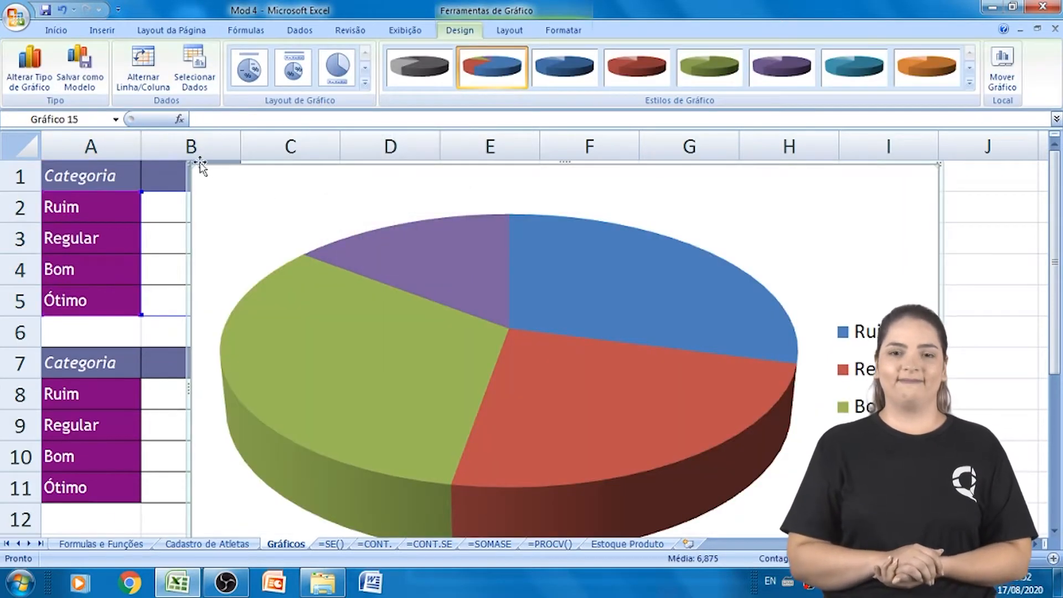
- Shrink the pie chart and place it over columns F to I, clear of the data tables
left_click_drag(191, 164, 662, 399)
left_click_drag(741, 390, 670, 210)
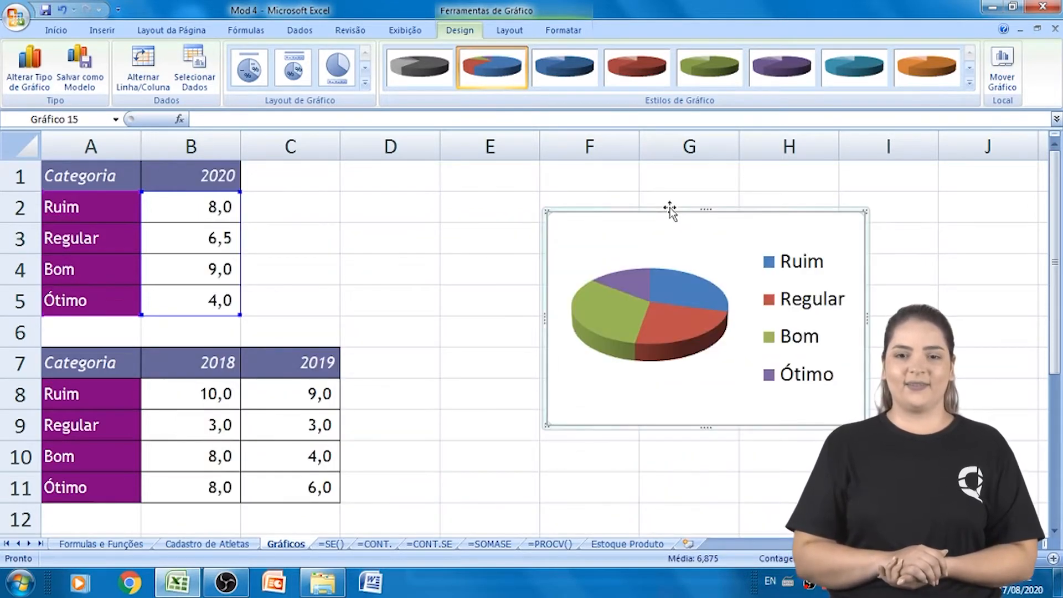
left_click(889, 456)
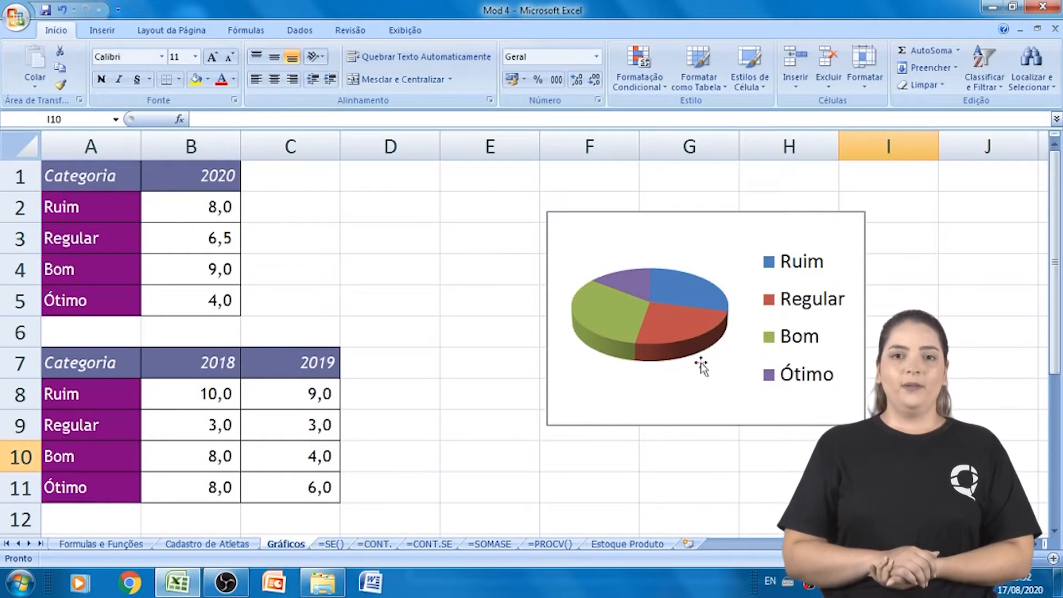
- Try the pie chart's quick layouts and apply the one with a title and category names with percentages as labels
left_click(676, 376)
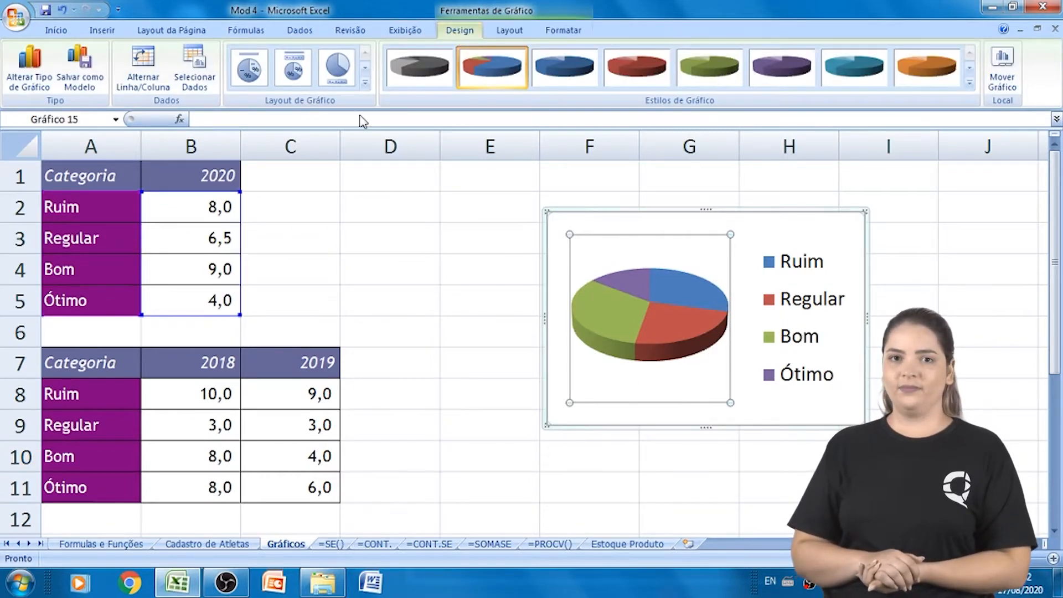
left_click(292, 72)
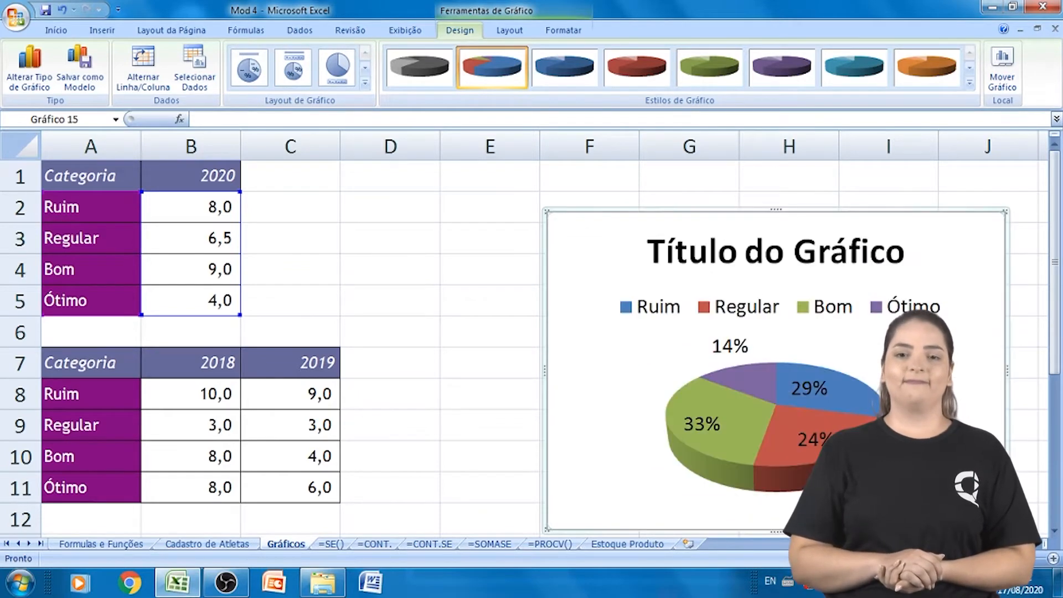
left_click(352, 84)
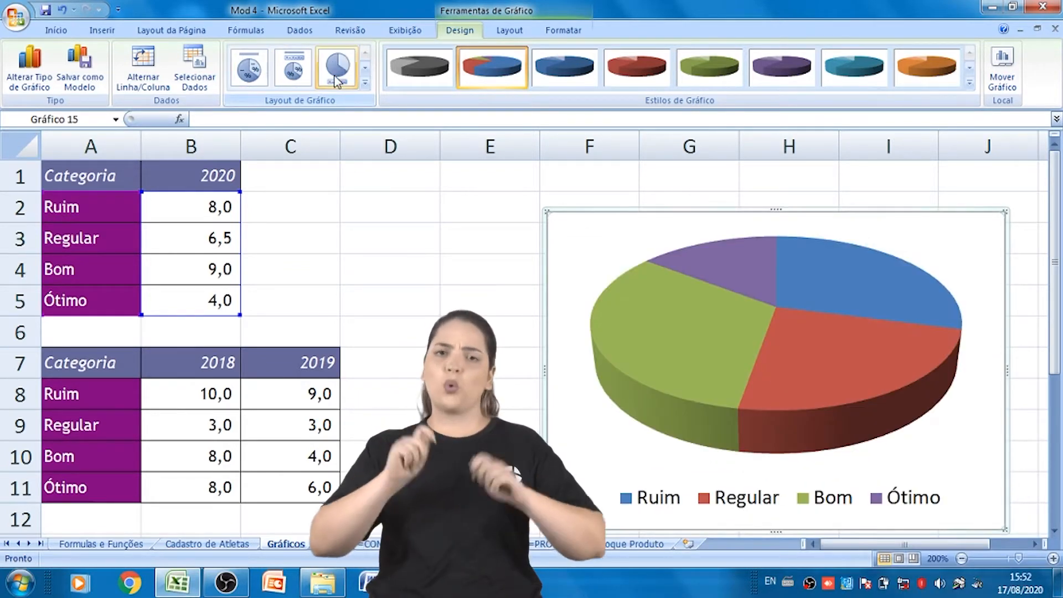
left_click(259, 69)
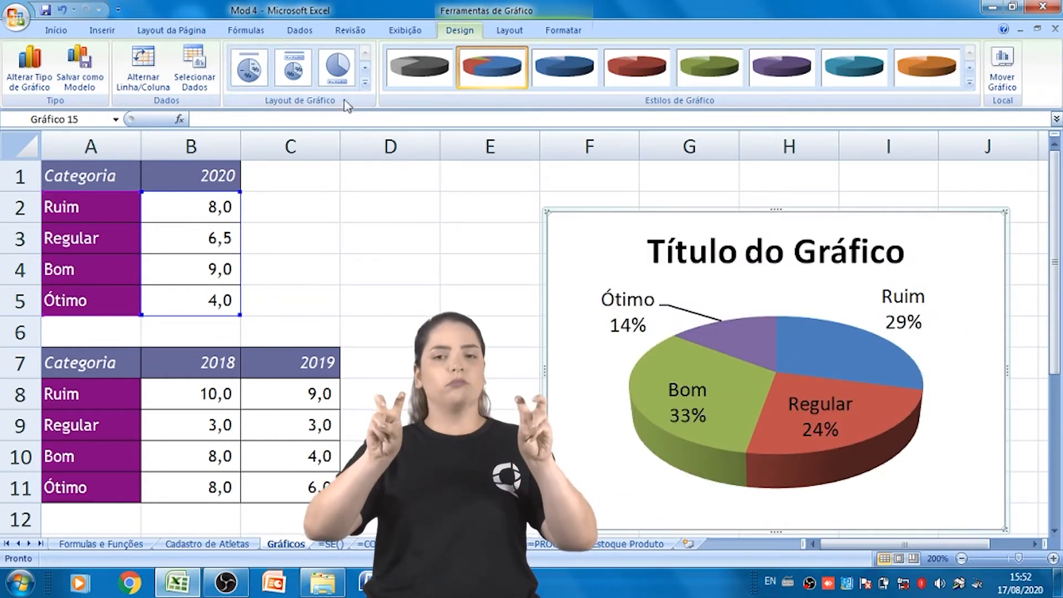
- Replace the pie chart's title with CATEGORIA
left_click(786, 256)
left_click_drag(653, 246, 908, 256)
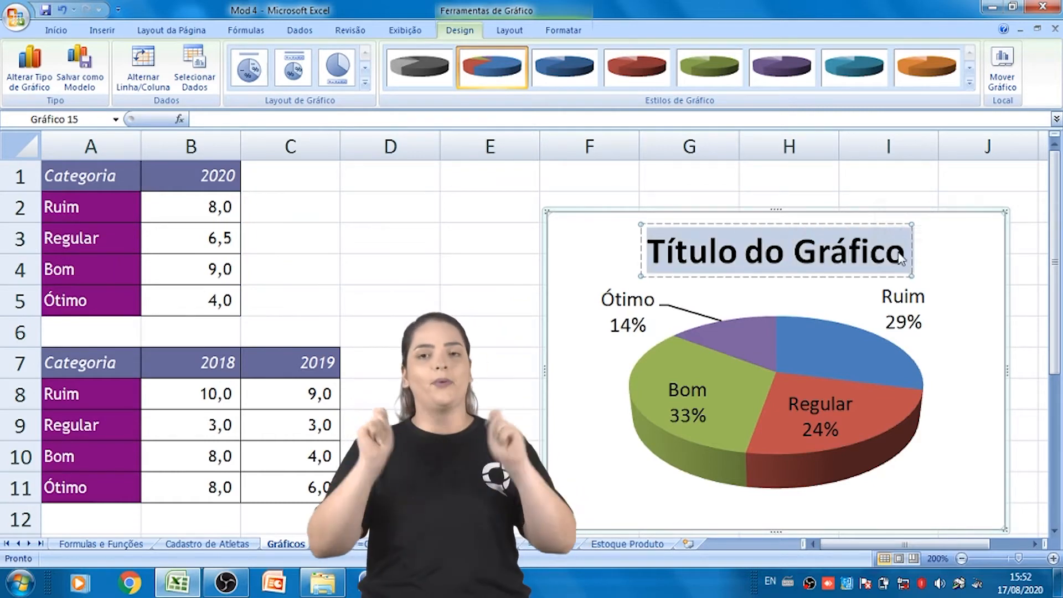
type("CATE")
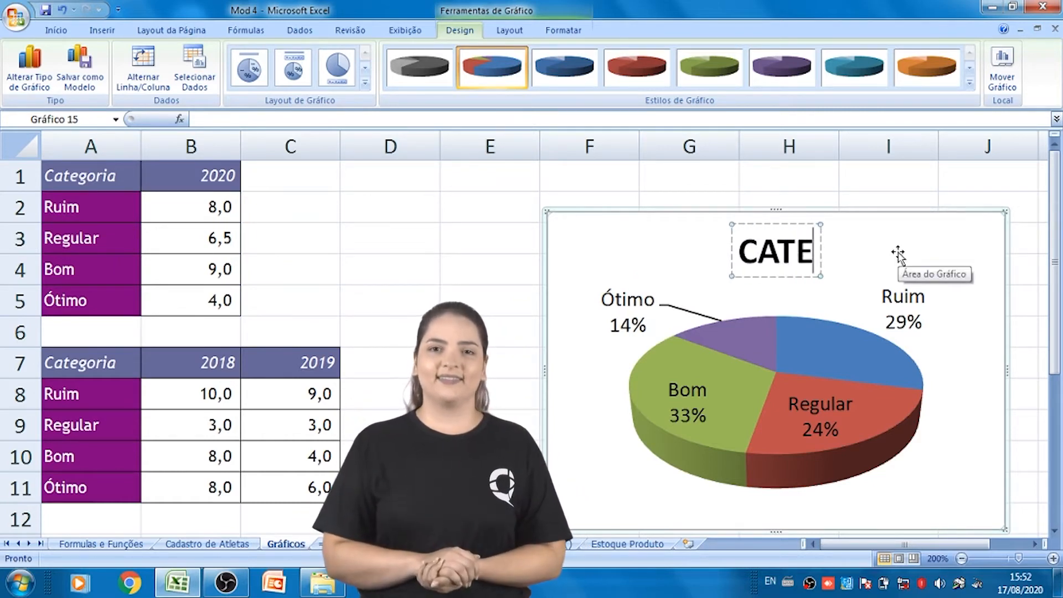
type("GORIA")
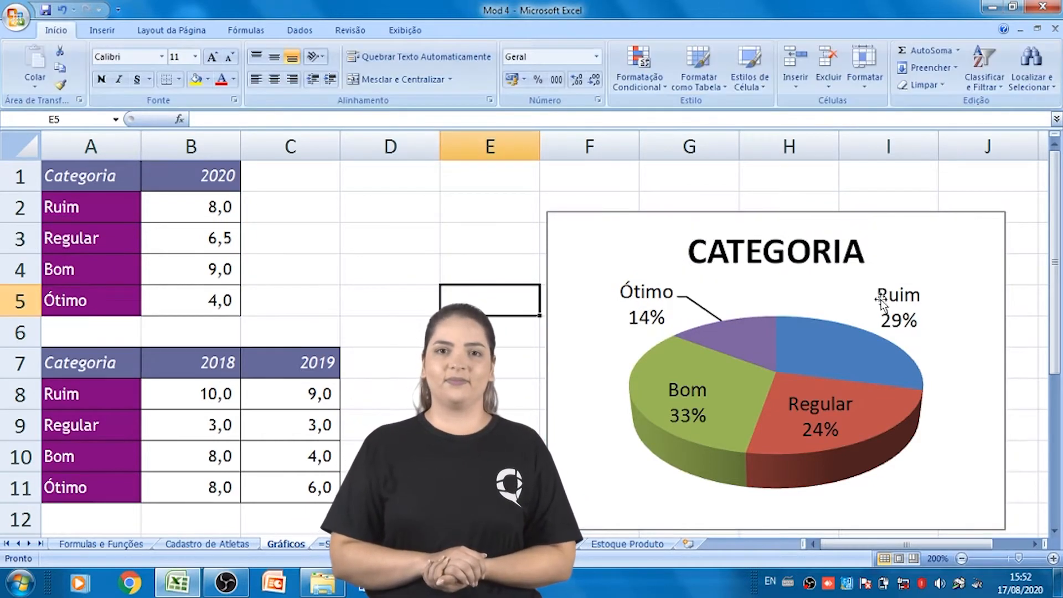
- Browse the full gallery of chart styles for the pie chart without applying one
left_click(892, 248)
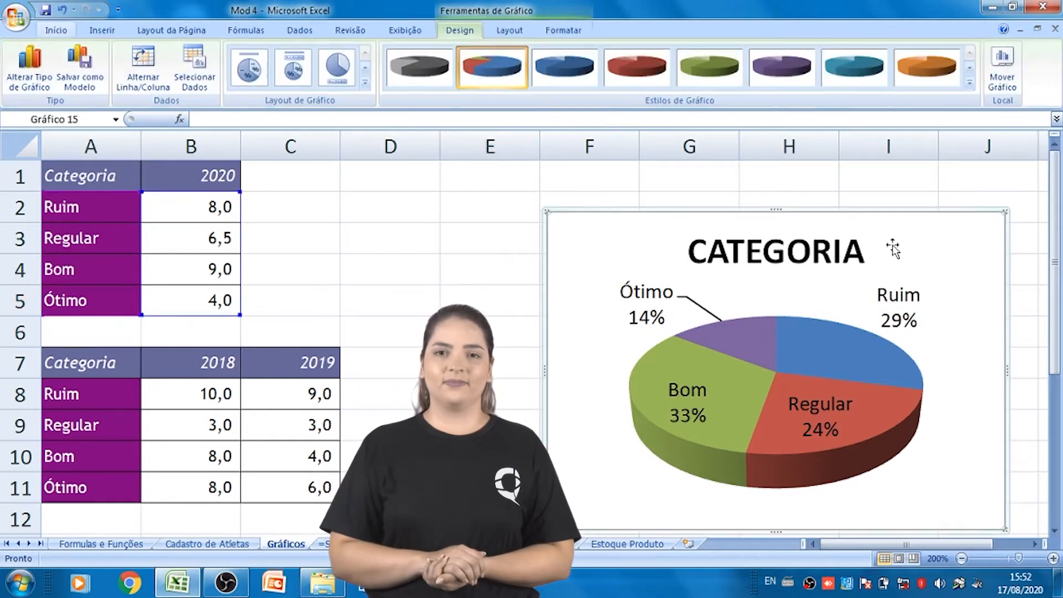
left_click(971, 84)
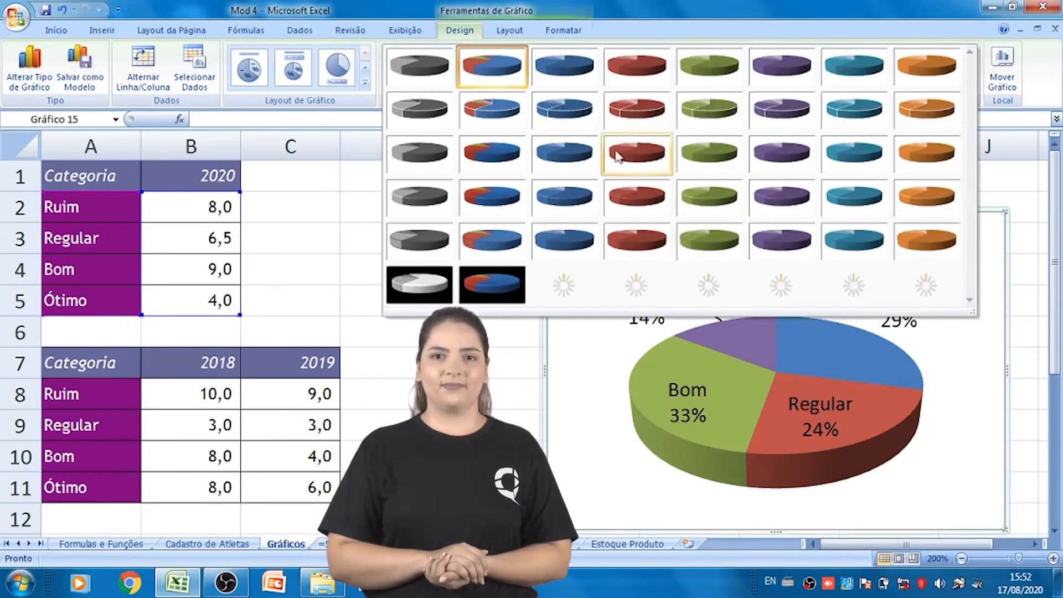
left_click(520, 396)
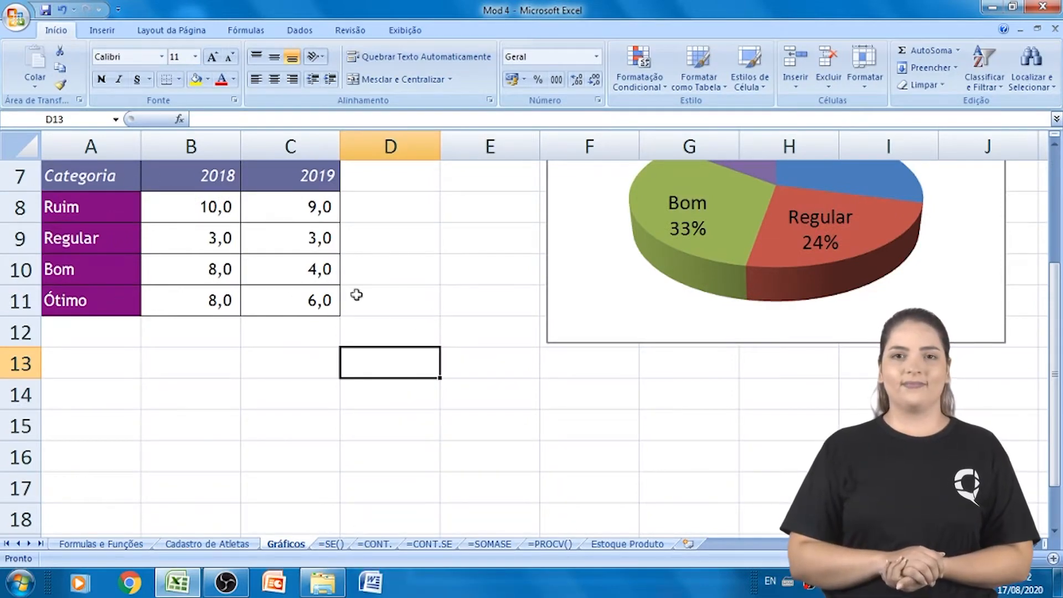
- Insert a 2D clustered column chart from the 2018 and 2019 category data in A8:C11
left_click_drag(83, 206, 325, 299)
left_click(99, 36)
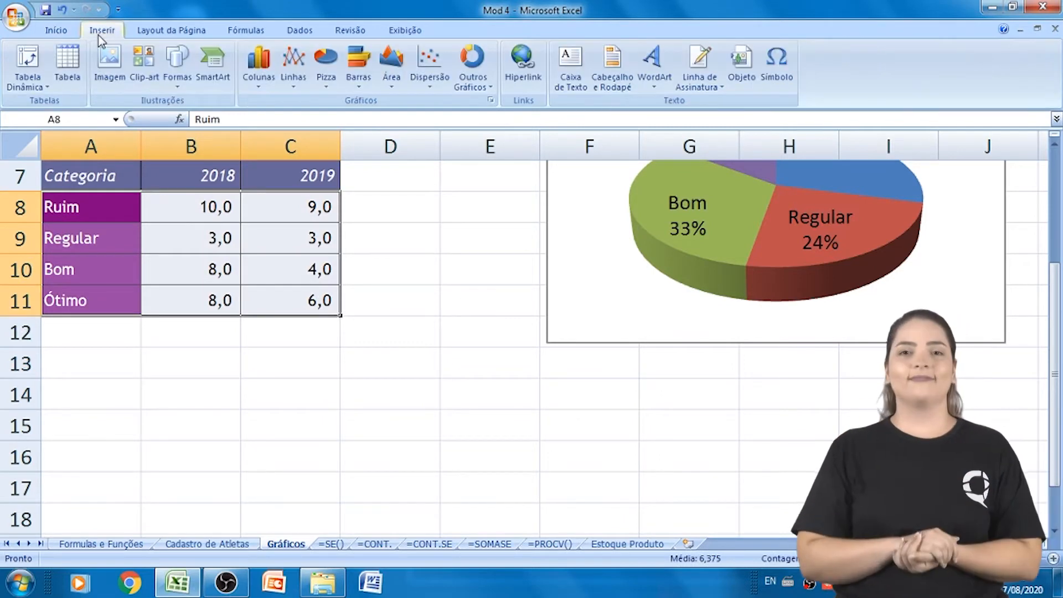
left_click(268, 88)
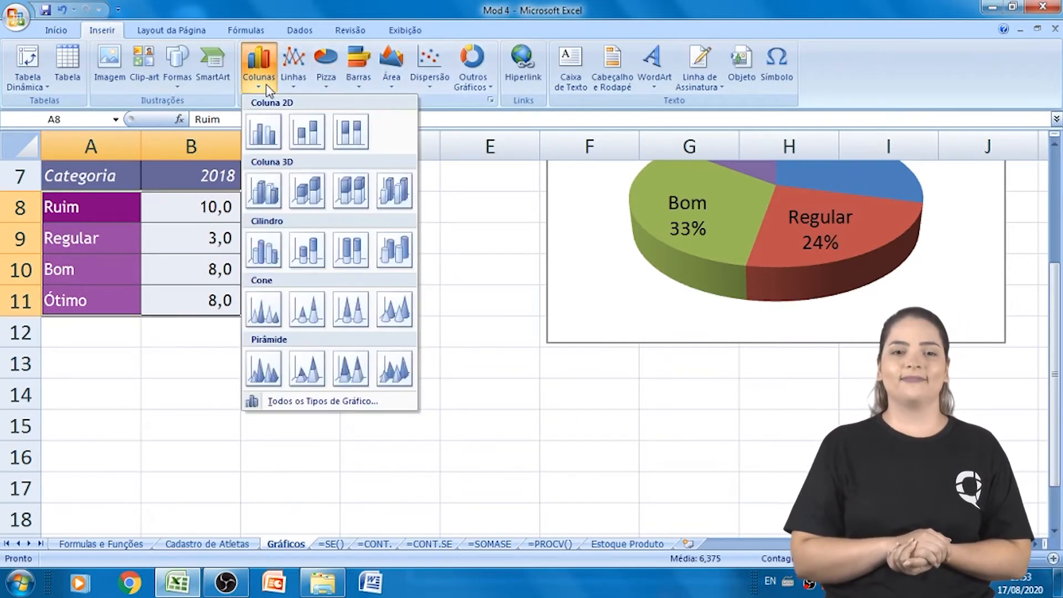
left_click(274, 129)
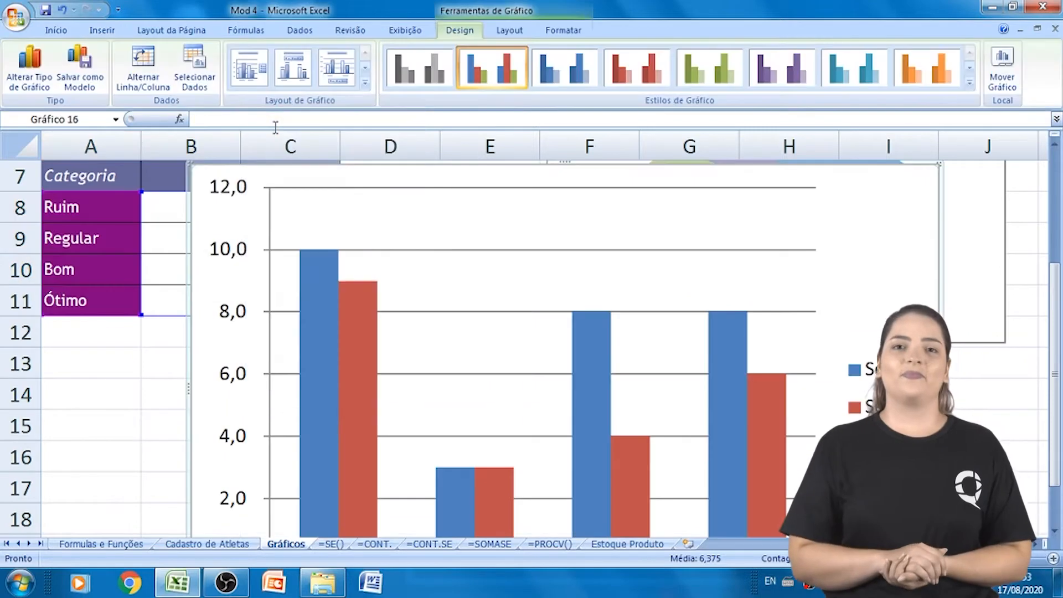
- Resize the column chart and apply the layout with a title above and the legend below the columns
left_click_drag(190, 164, 293, 254)
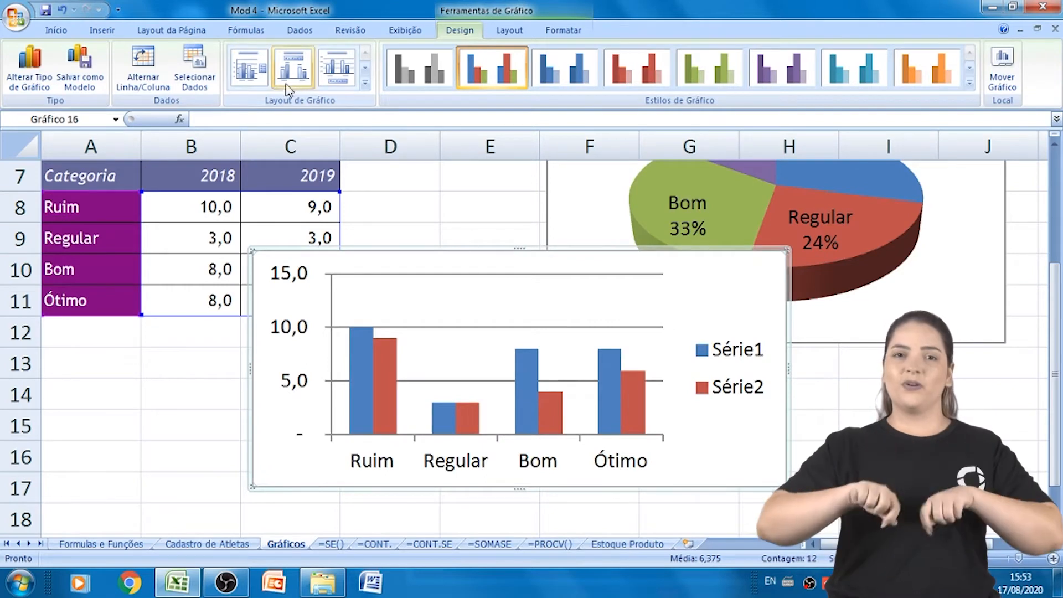
left_click(255, 72)
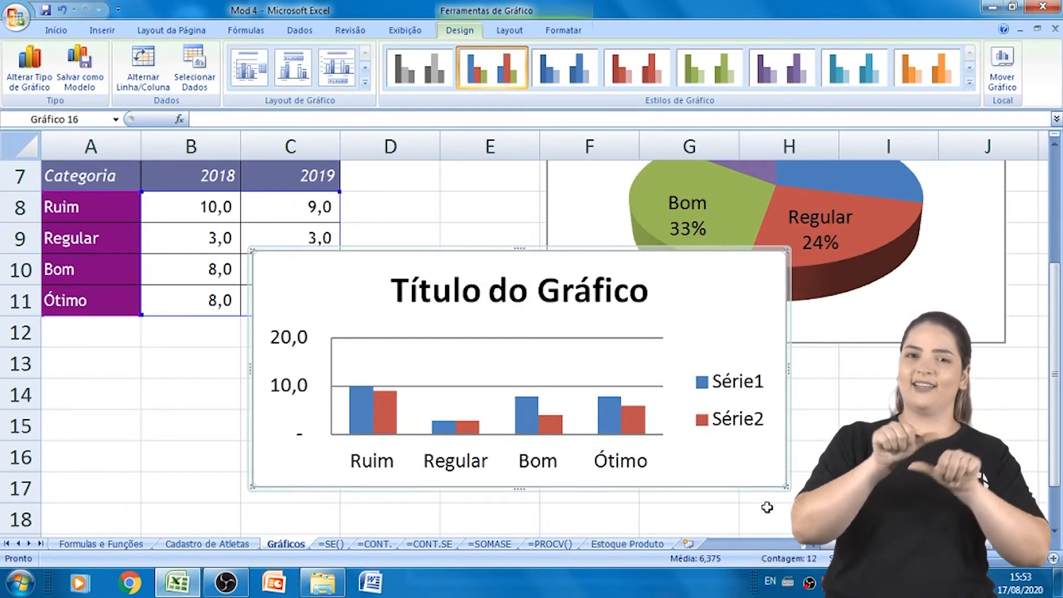
left_click_drag(784, 486, 824, 532)
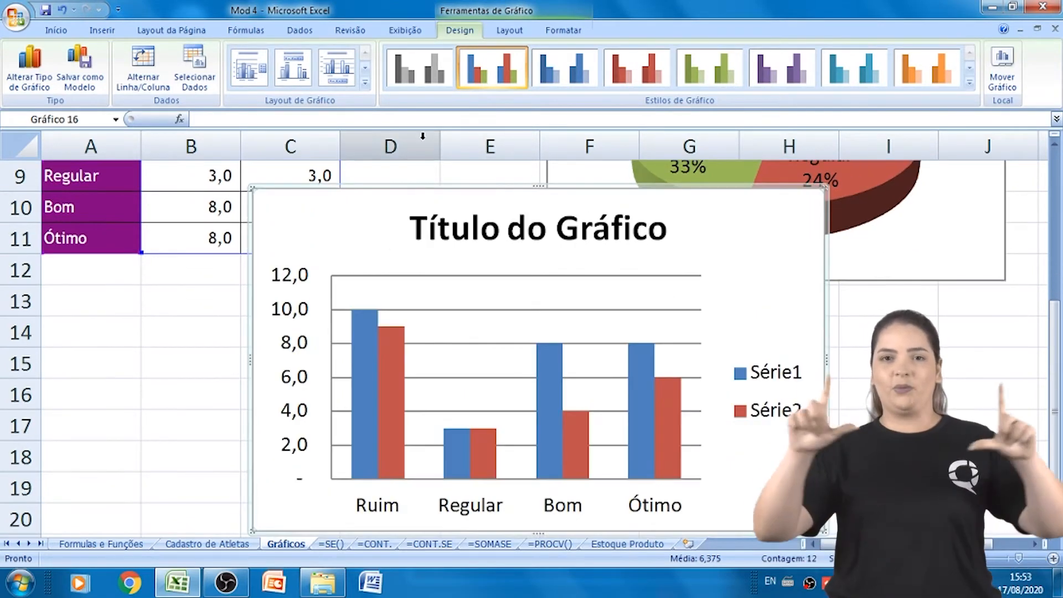
left_click(349, 81)
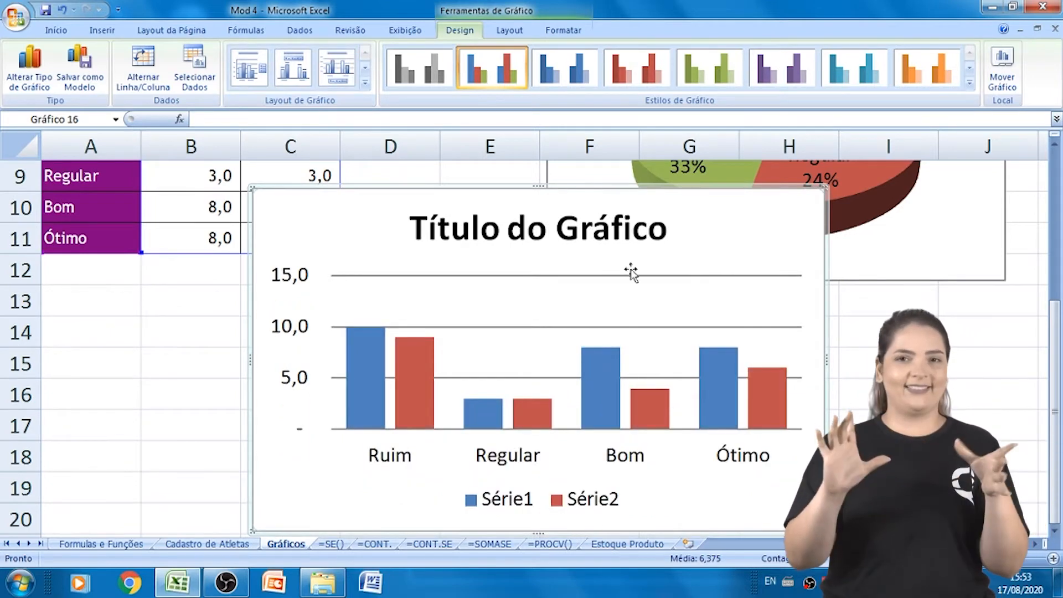
- Set the column chart's legend position to À Esquerda in the legend formatting options
left_click(526, 510)
right_click(520, 501)
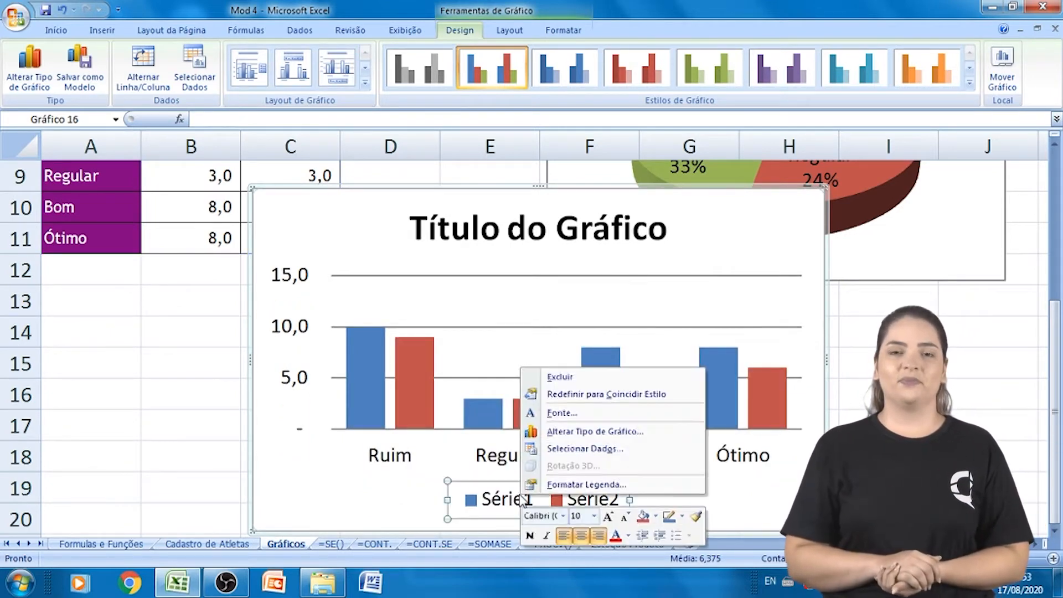
left_click(562, 485)
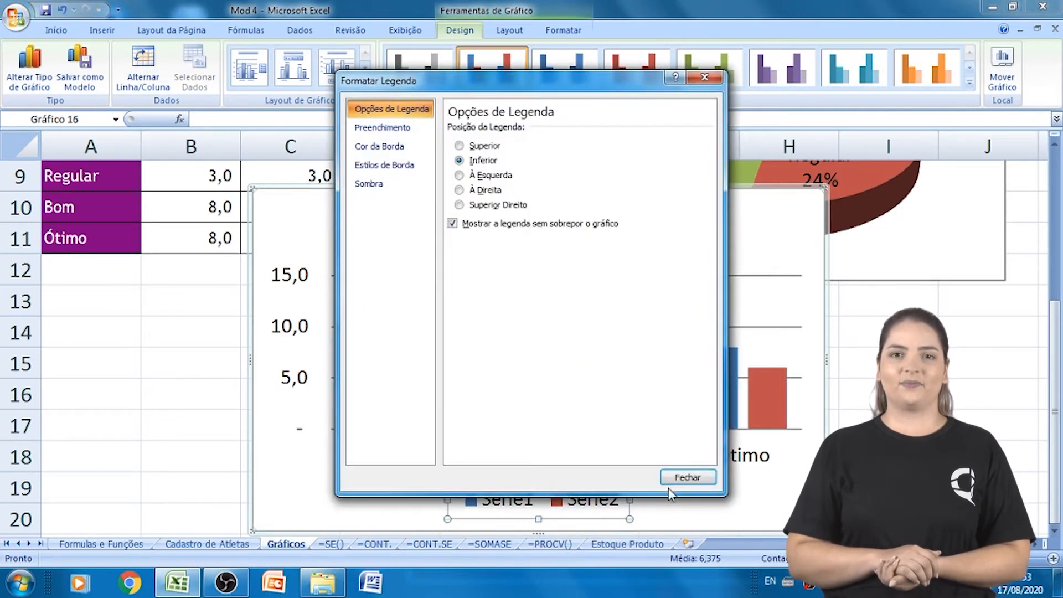
left_click(470, 147)
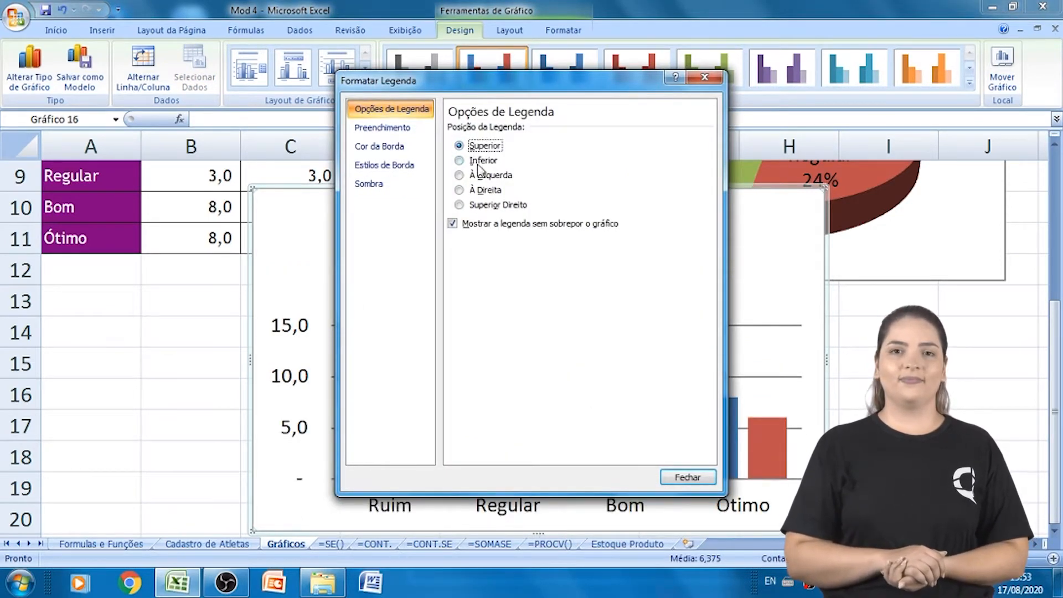
left_click(490, 175)
left_click(687, 478)
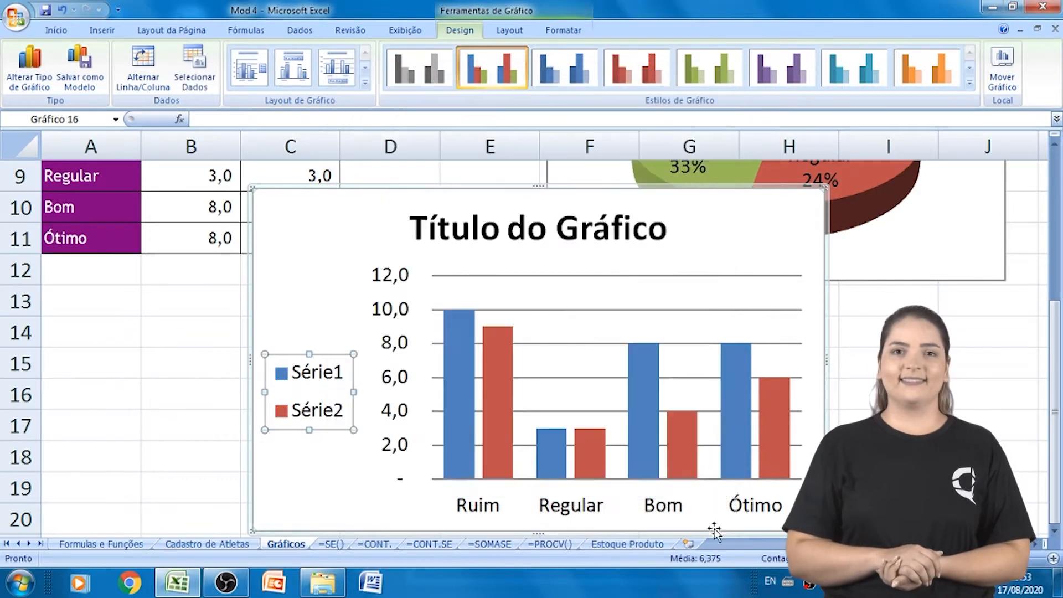
- Rename the column chart's Série1 data series as 2018
right_click(318, 377)
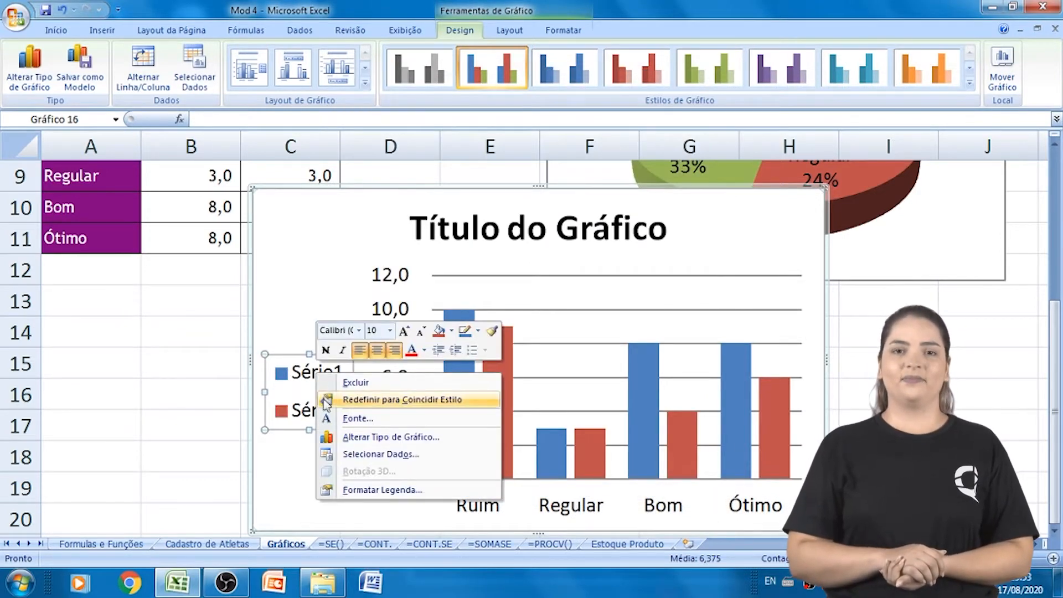
left_click(375, 455)
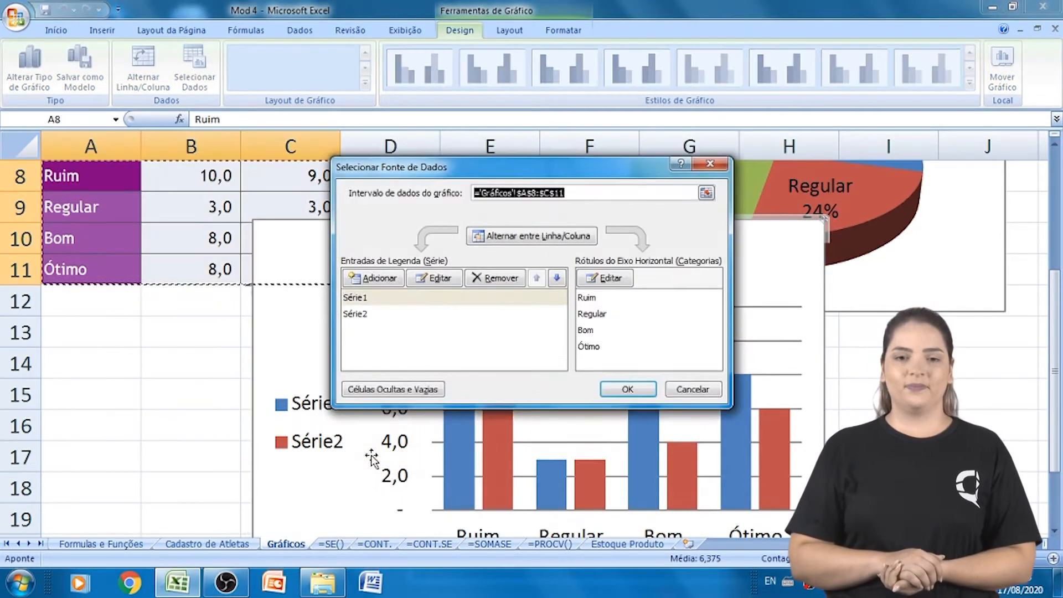
left_click(379, 299)
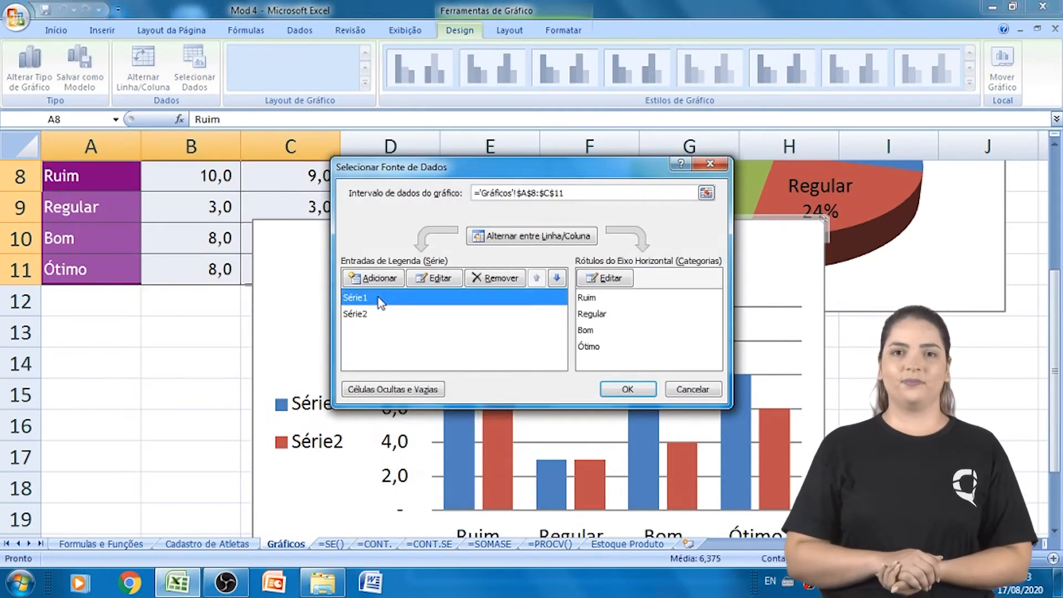
left_click(430, 278)
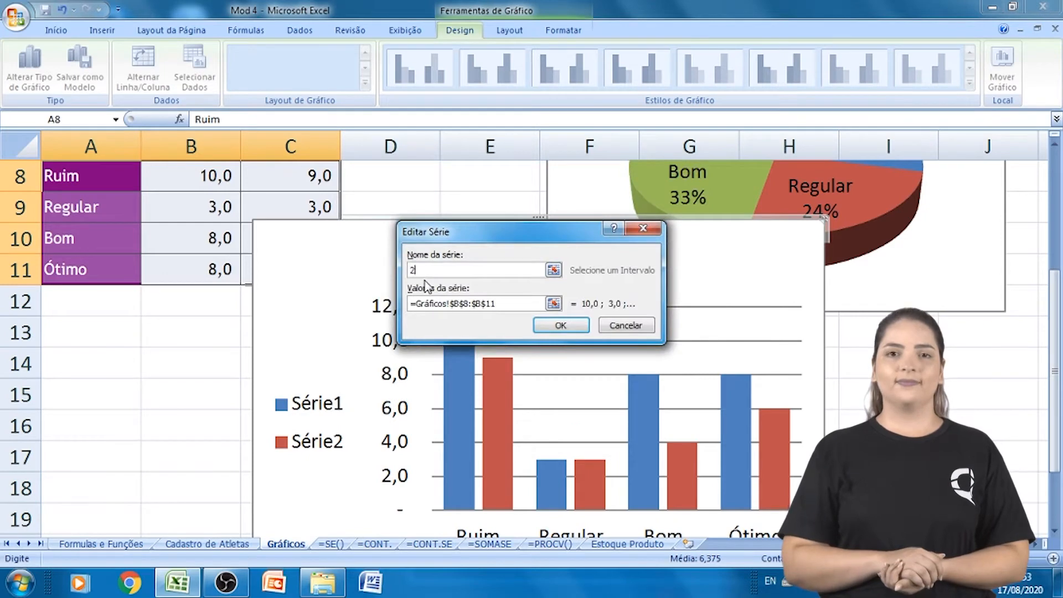
left_click(560, 325)
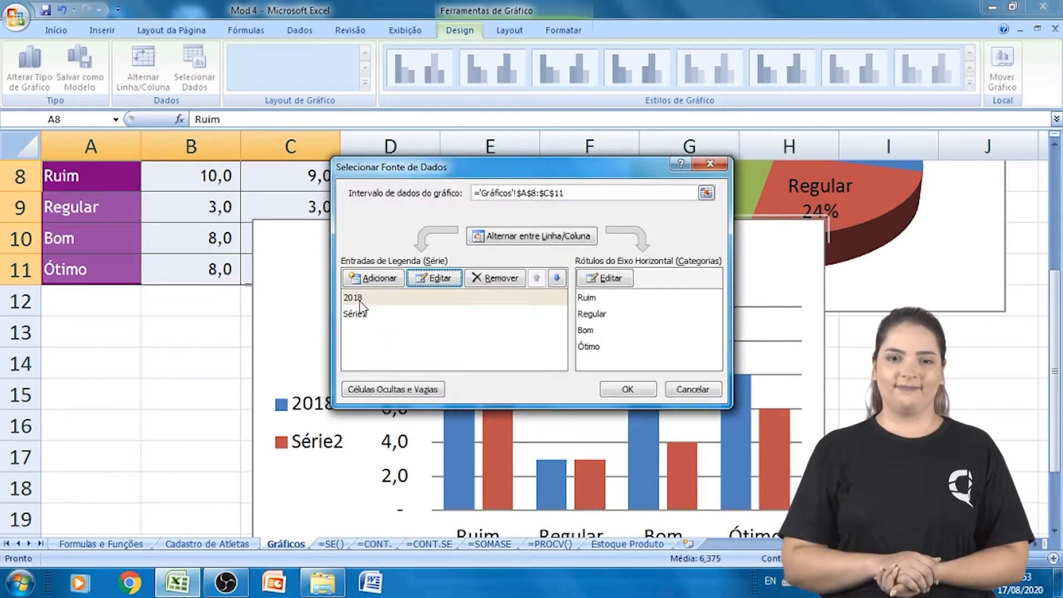
- Rename the column chart's Série2 data series as 2019 and apply the data source changes
left_click(361, 315)
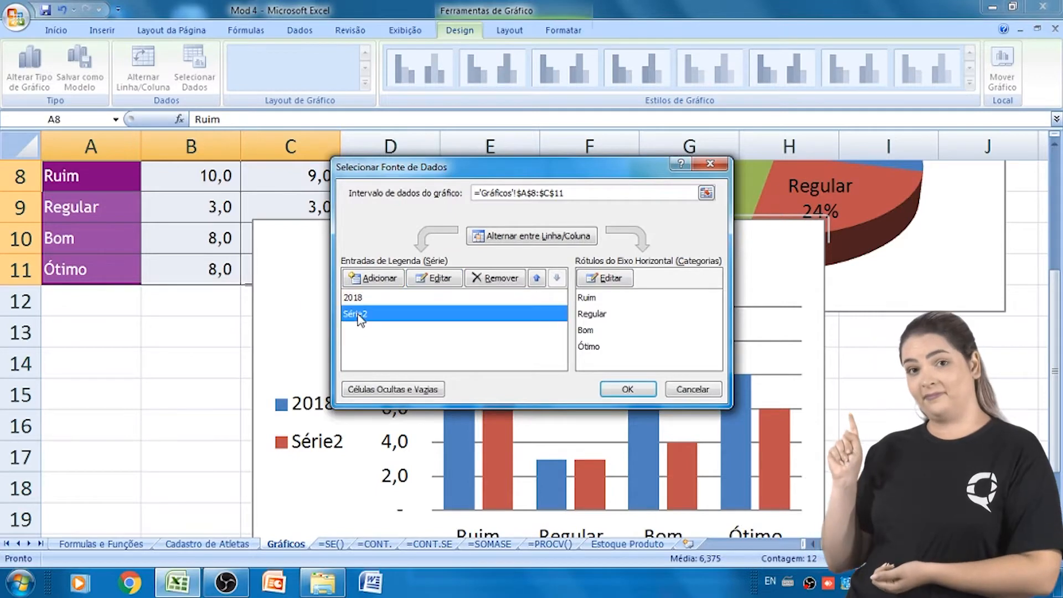
left_click(429, 278)
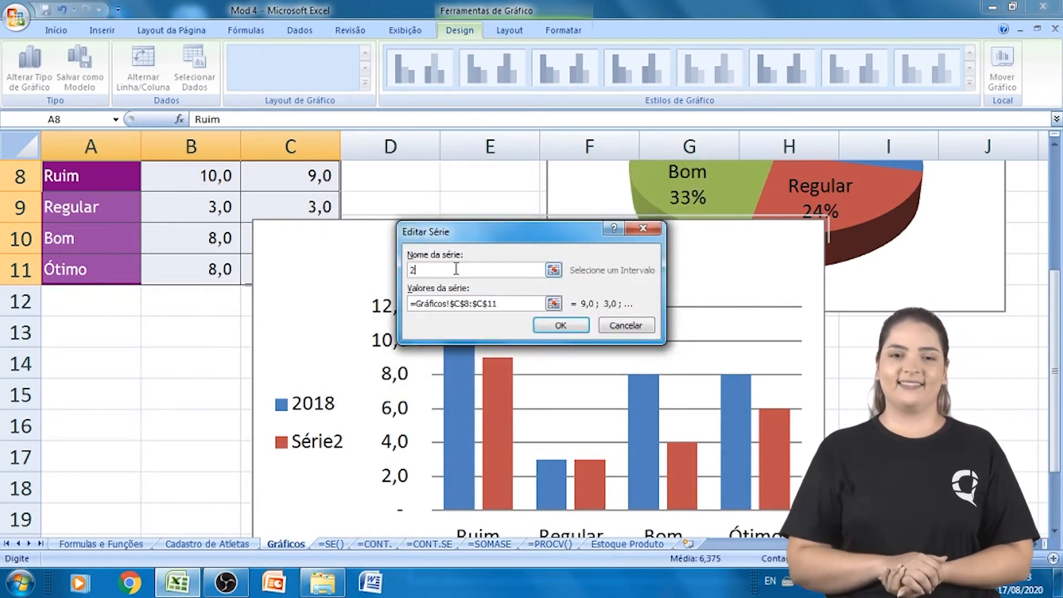
left_click(542, 325)
left_click(639, 404)
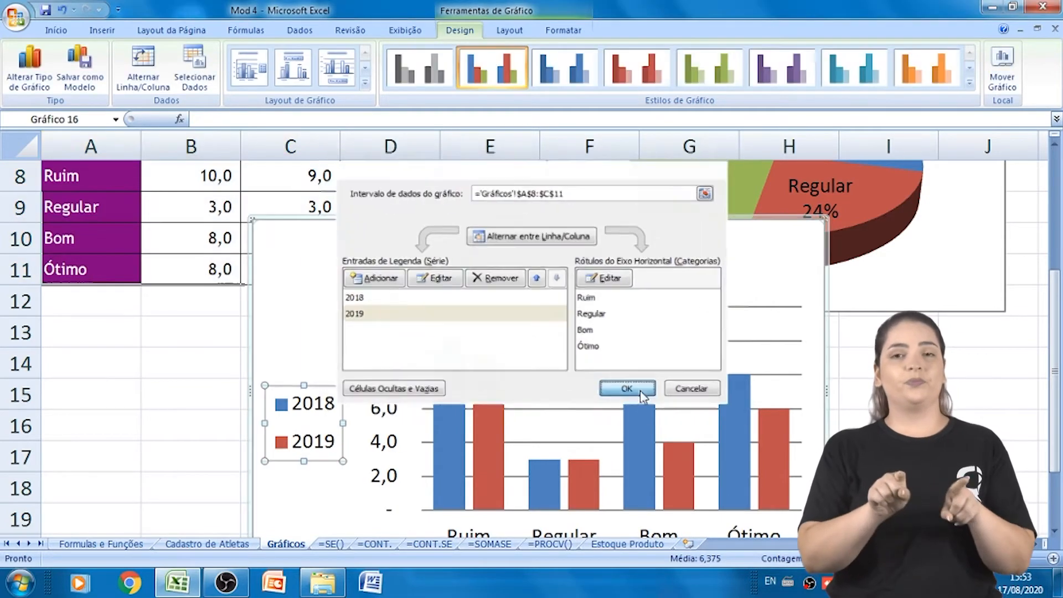
- Replace the column chart's placeholder title with CATEGORIAS
left_click(464, 258)
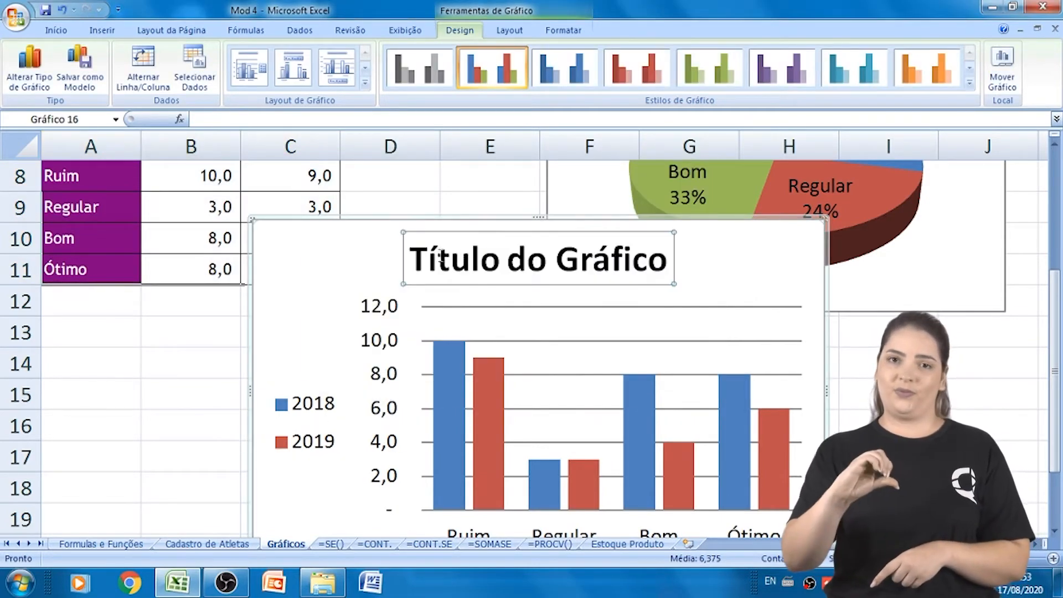
left_click_drag(418, 265, 676, 265)
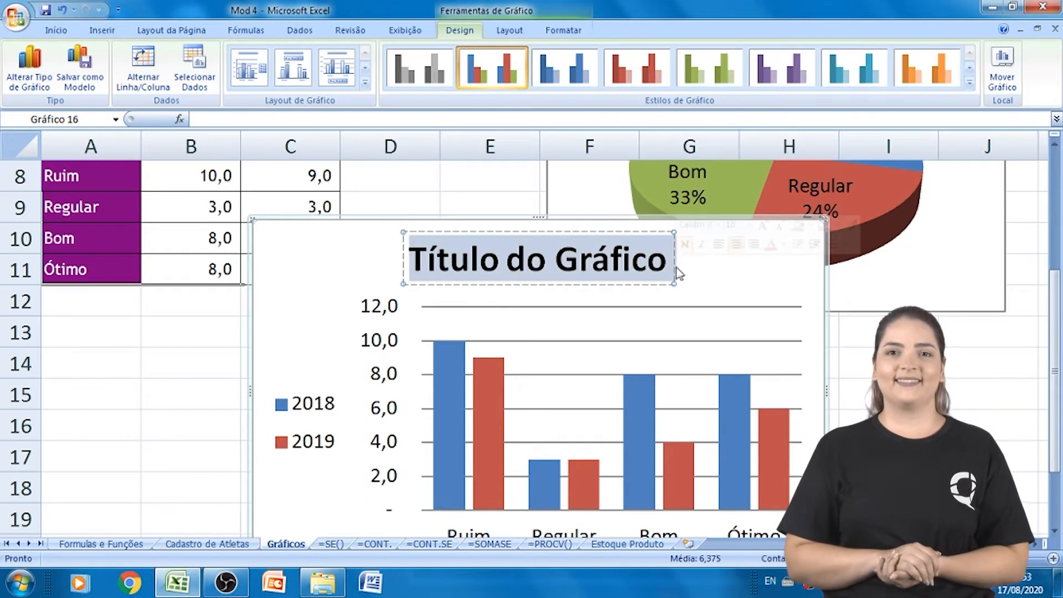
type("cA")
key("BackSpace")
key("BackSpace")
type("CA")
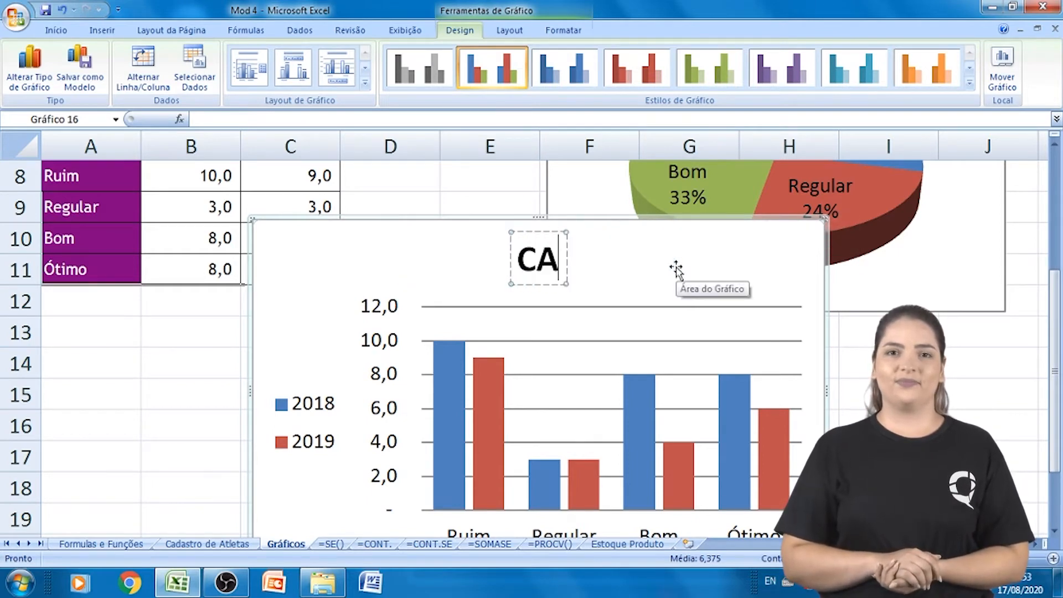
type("TEGORI")
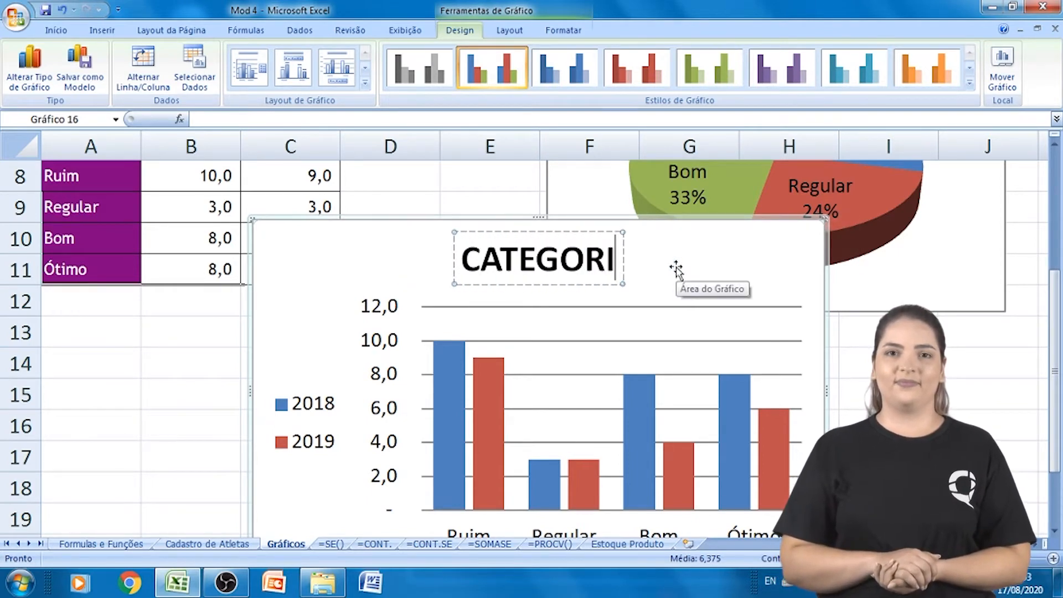
type("as")
key("BackSpace")
key("BackSpace")
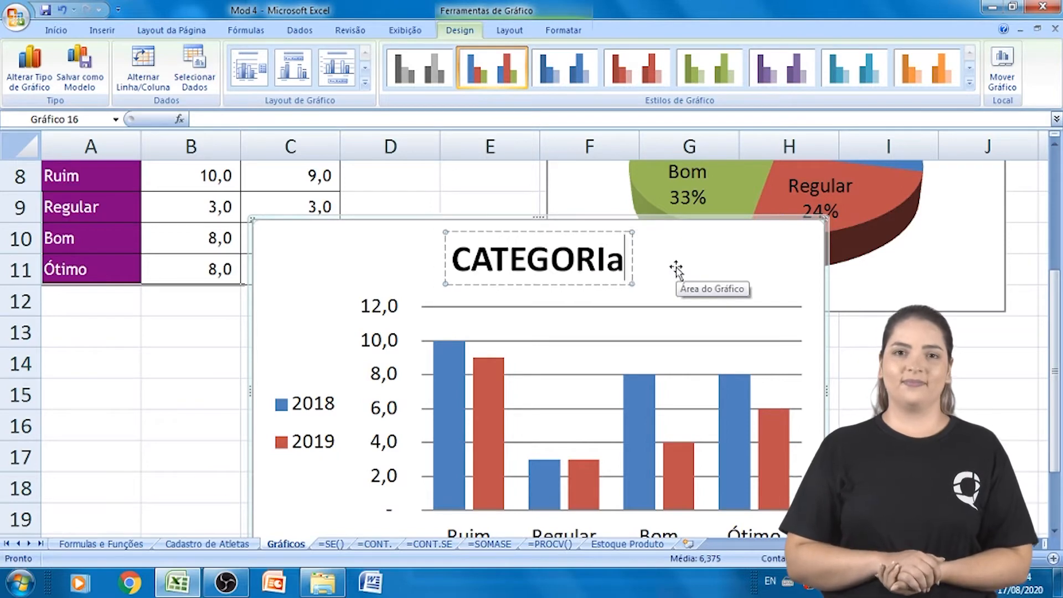
type("AS")
left_click(877, 339)
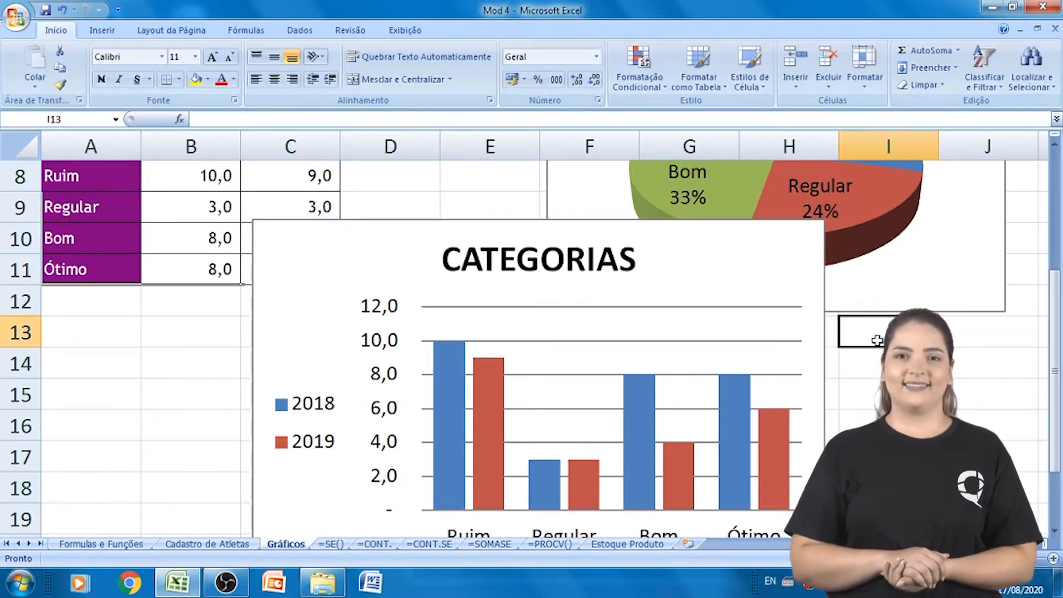
- Move the column chart clear of both category tables so that their values in columns B and C are uncovered
scroll(877, 342, "up", 3)
left_click_drag(605, 441, 508, 188)
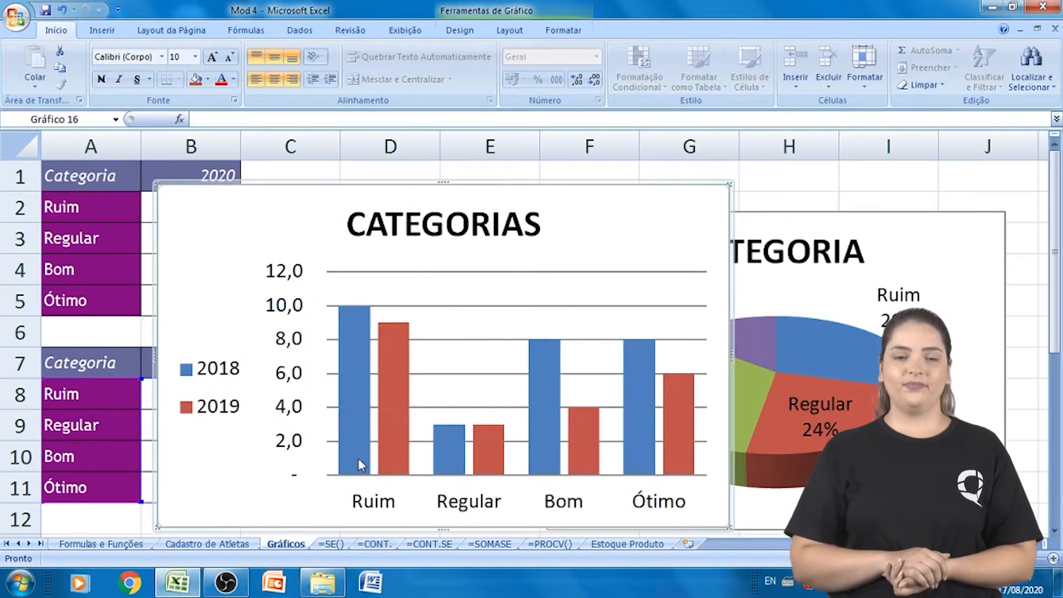
mouse_move(360, 464)
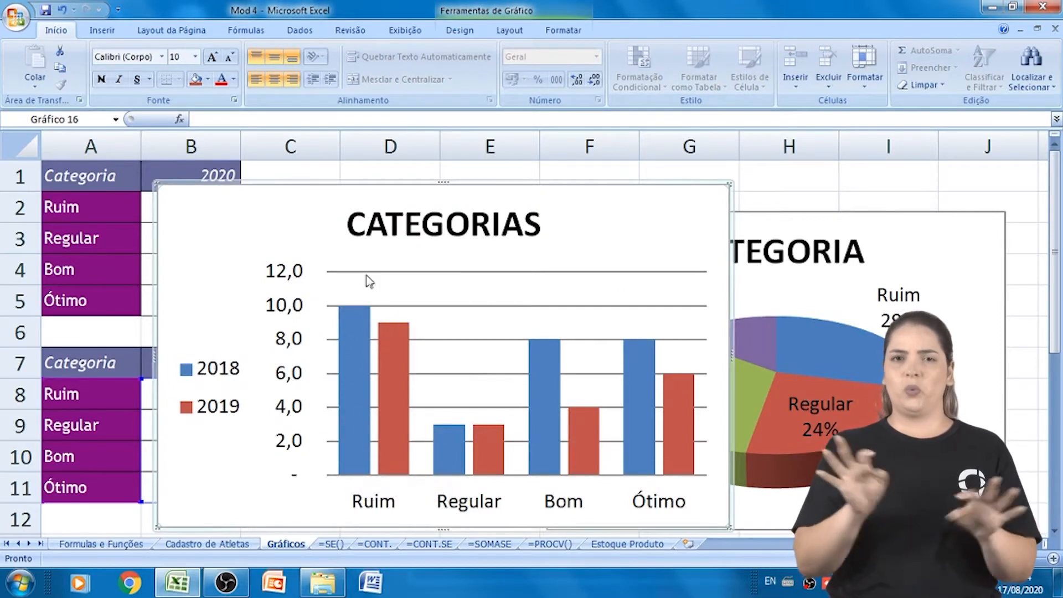
left_click_drag(475, 190, 692, 206)
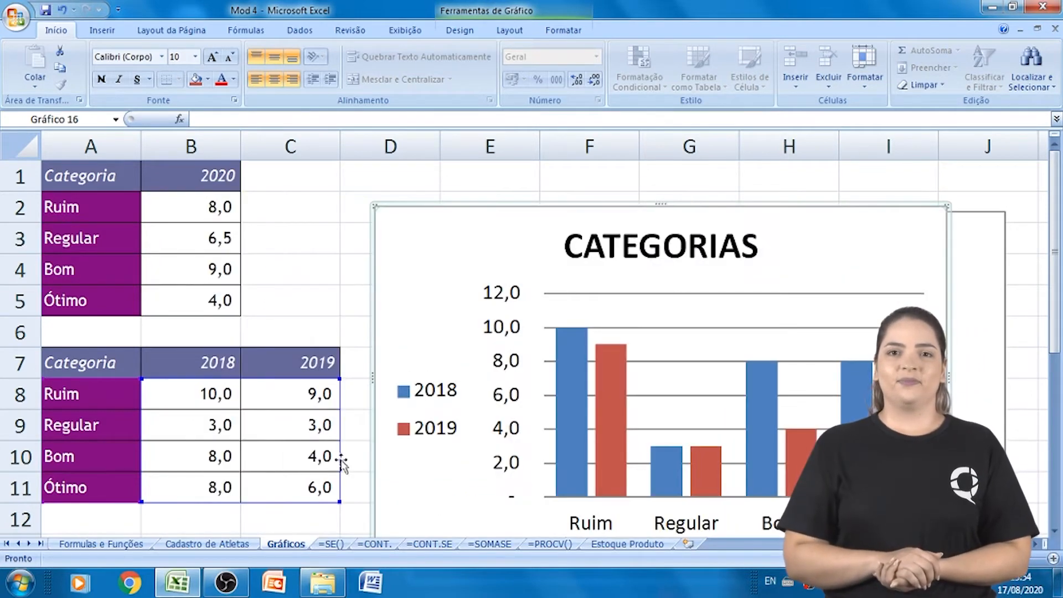
- Set the 2018 value for Regular in B9 to 10
left_click(221, 425)
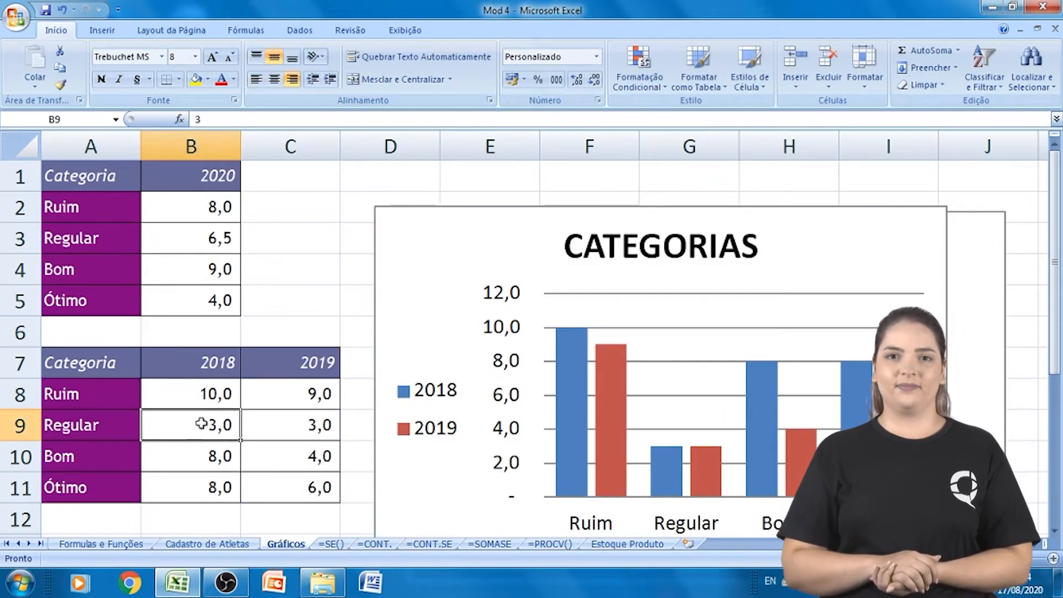
type("10")
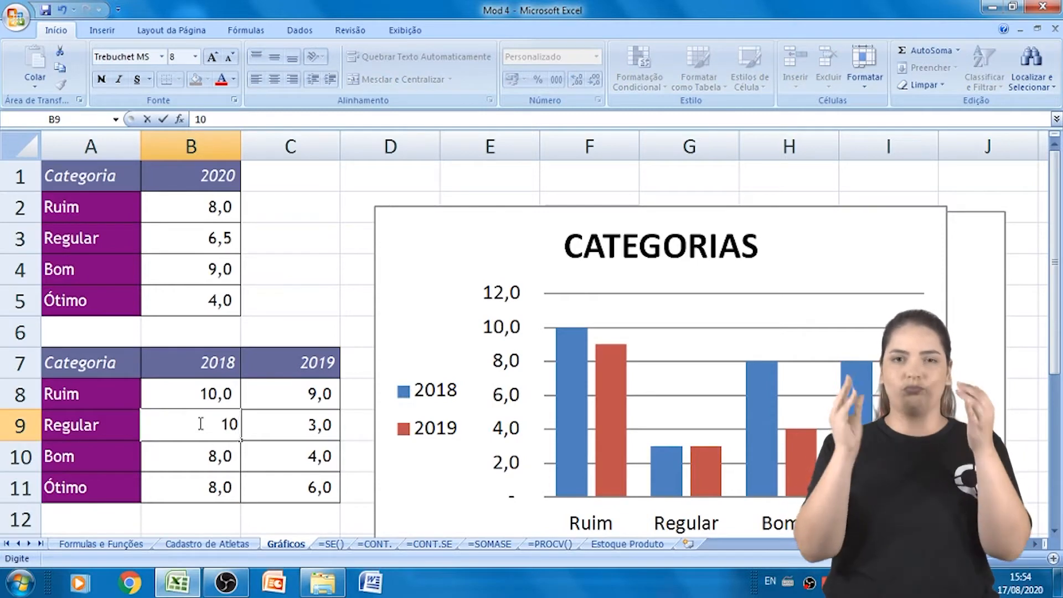
key("Return")
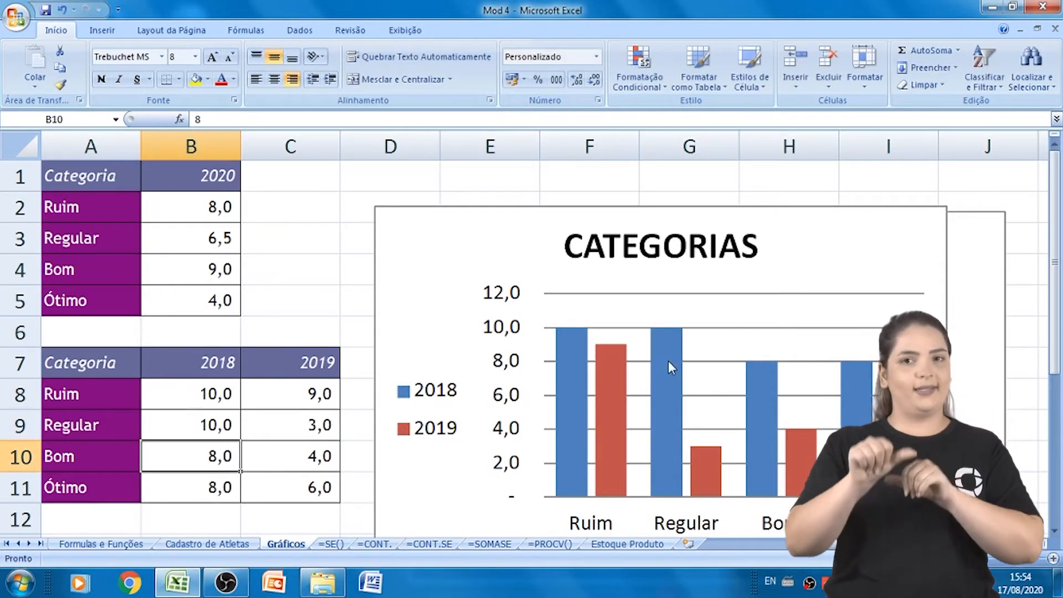
- Move the column chart below the pie chart and set the 2020 value for Regular in B3 to 10
left_click_drag(743, 213, 588, 485)
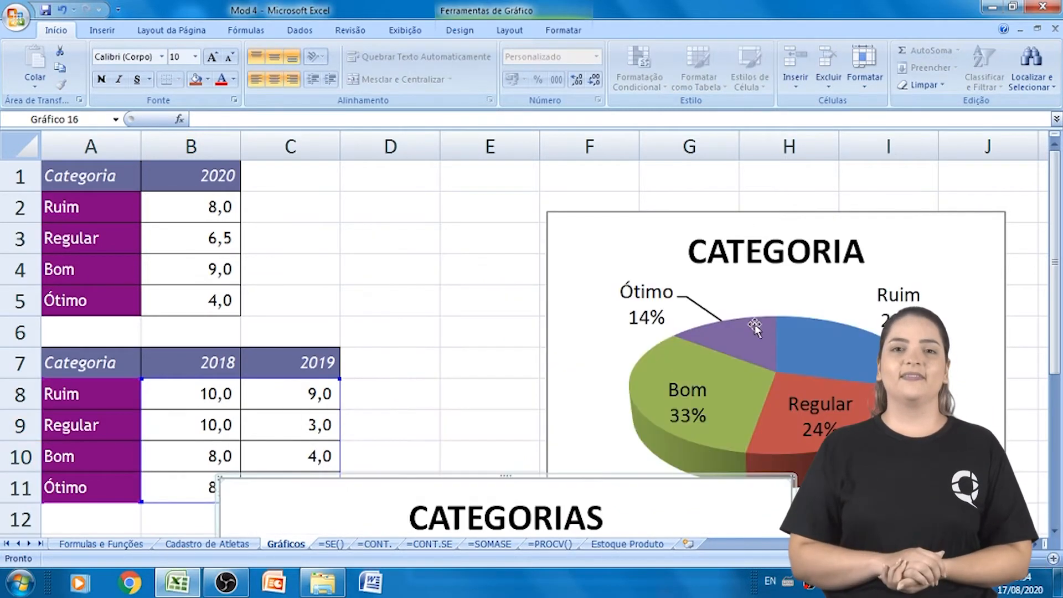
left_click(750, 329)
left_click(211, 238)
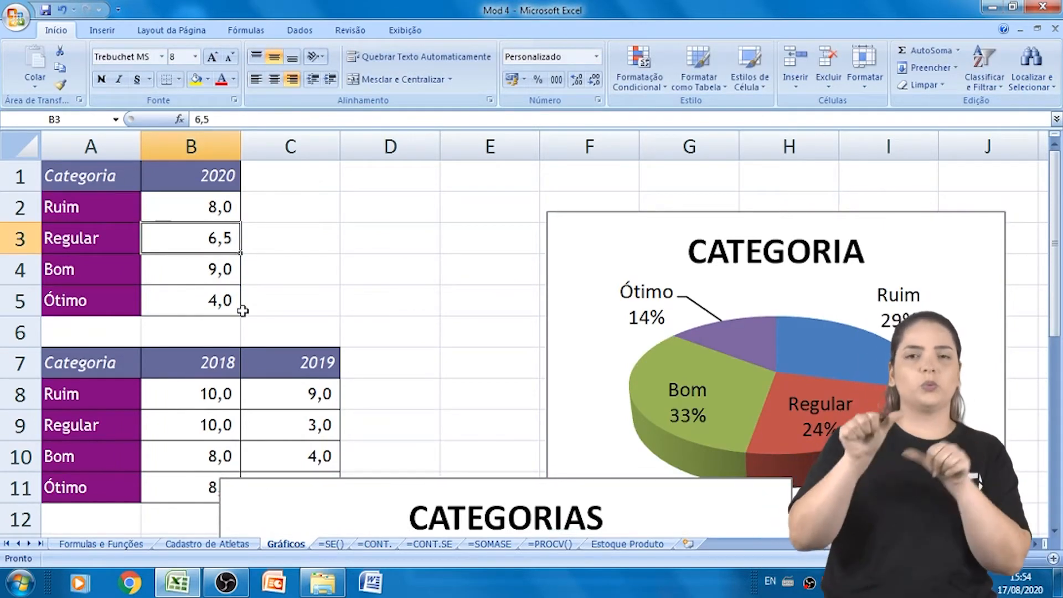
type("10")
key("Return")
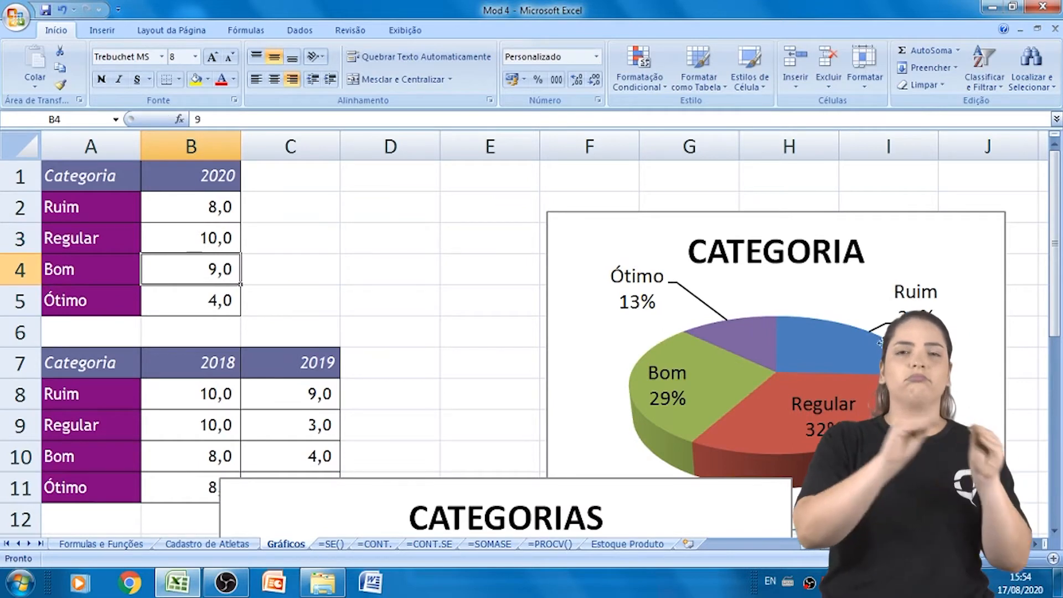
- Move the column chart back up beside the tables, overlapping the pie chart
left_click_drag(612, 486, 684, 214)
scroll(732, 352, "down", 4)
scroll(553, 382, "up", 3)
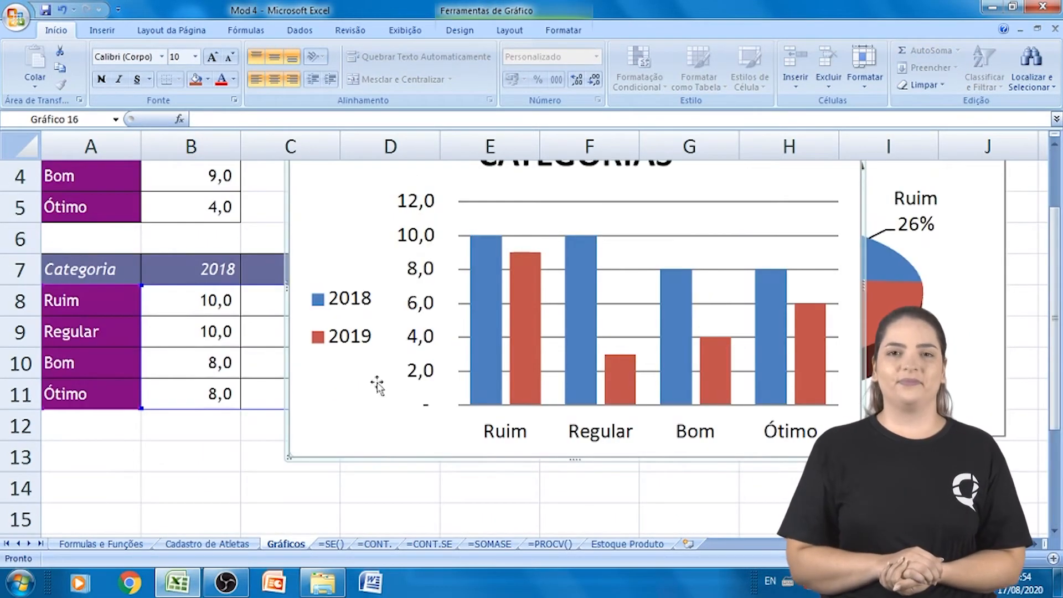
- Insert the penguins picture over the column chart and shrink the chart with it to uncover the 2019 column
left_click(103, 31)
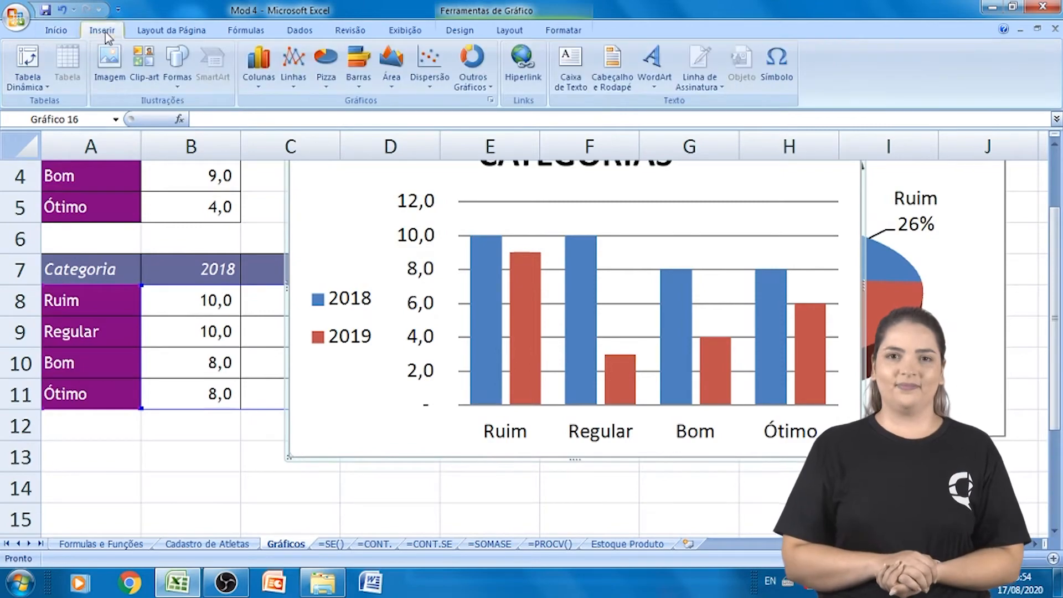
left_click(101, 86)
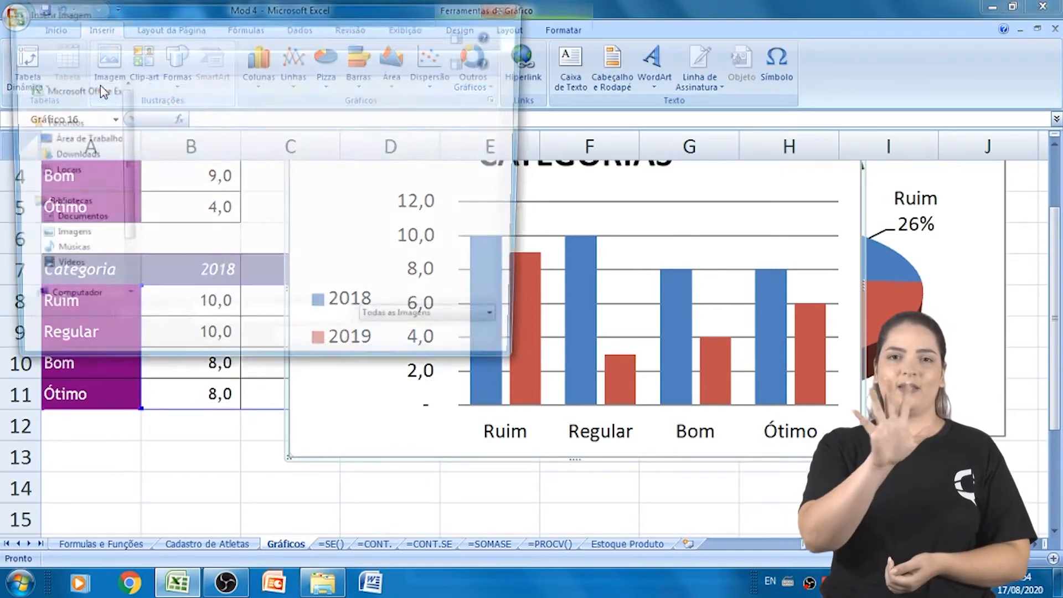
double_click(372, 182)
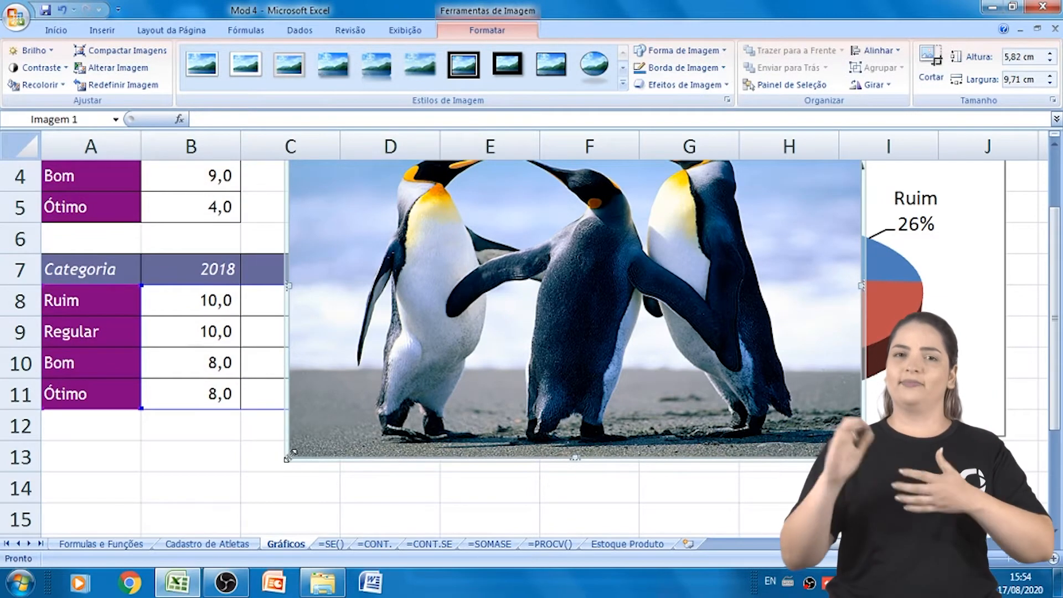
left_click_drag(289, 457, 241, 191)
left_click_drag(393, 390, 451, 360)
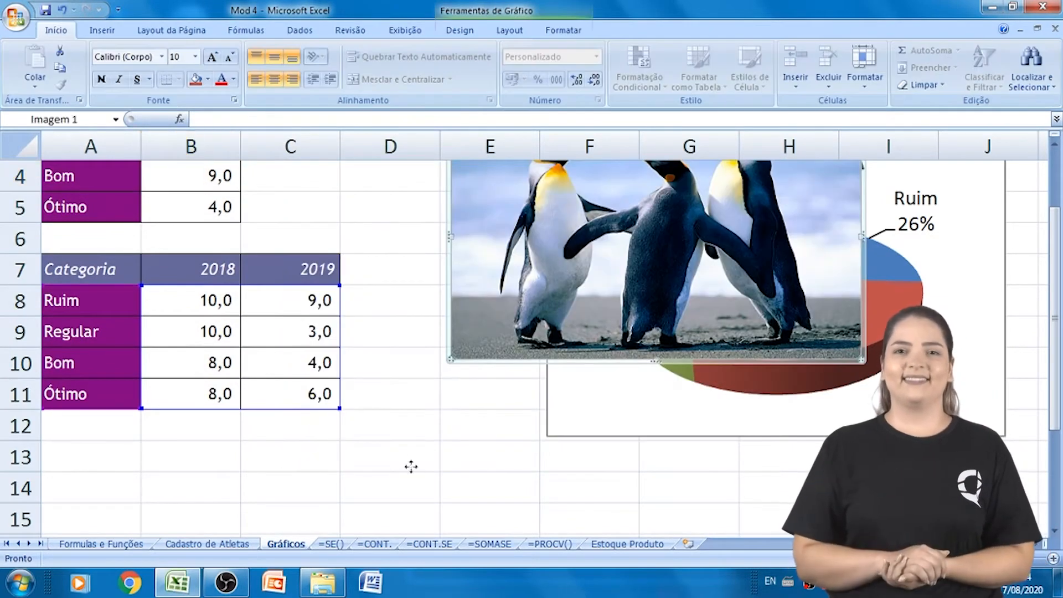
left_click(289, 465)
left_click(101, 30)
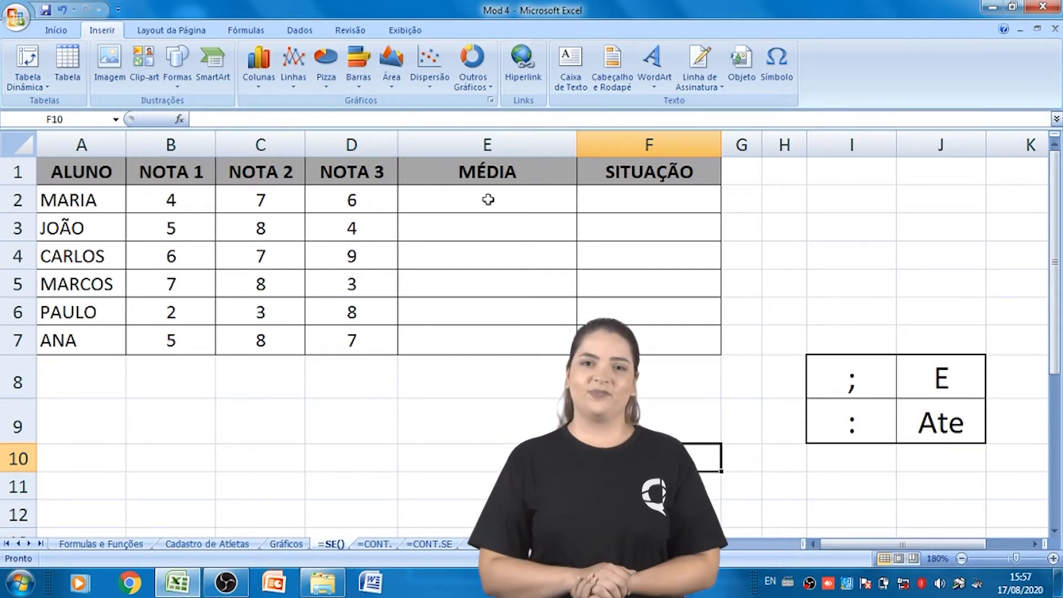
- Widen the SITUAÇÃO column on the =SE() sheet and write the formula =MÉDIA(B2:D2) in E2
left_click_drag(721, 144, 761, 144)
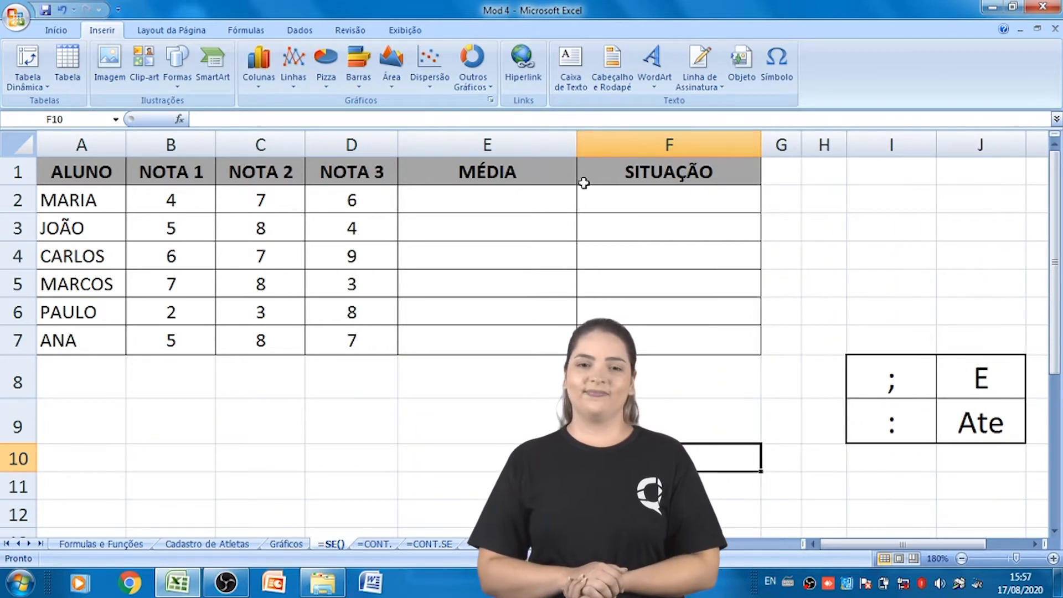
double_click(486, 200)
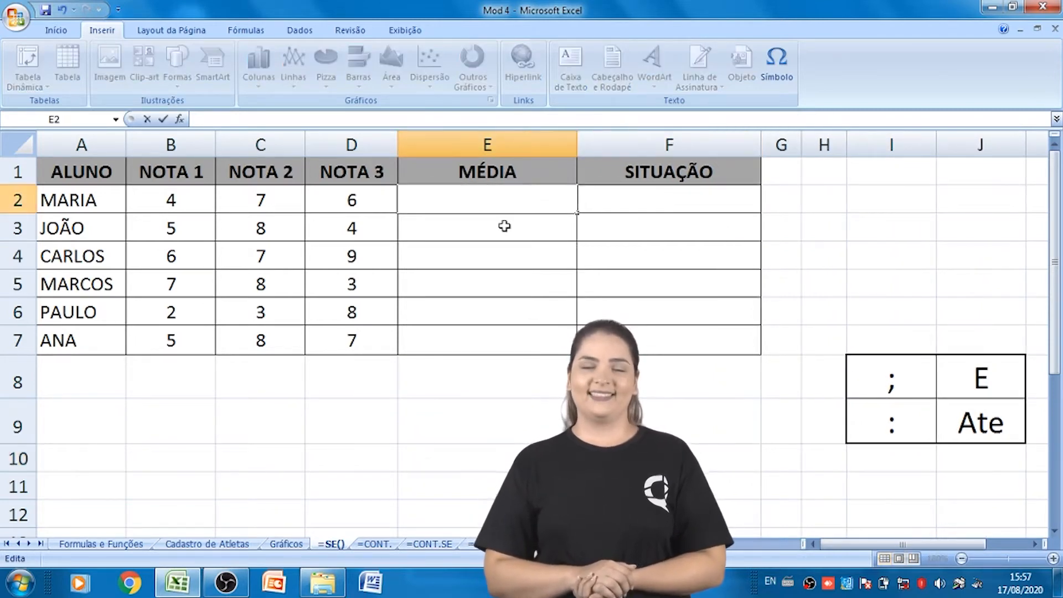
type("=MÉDI")
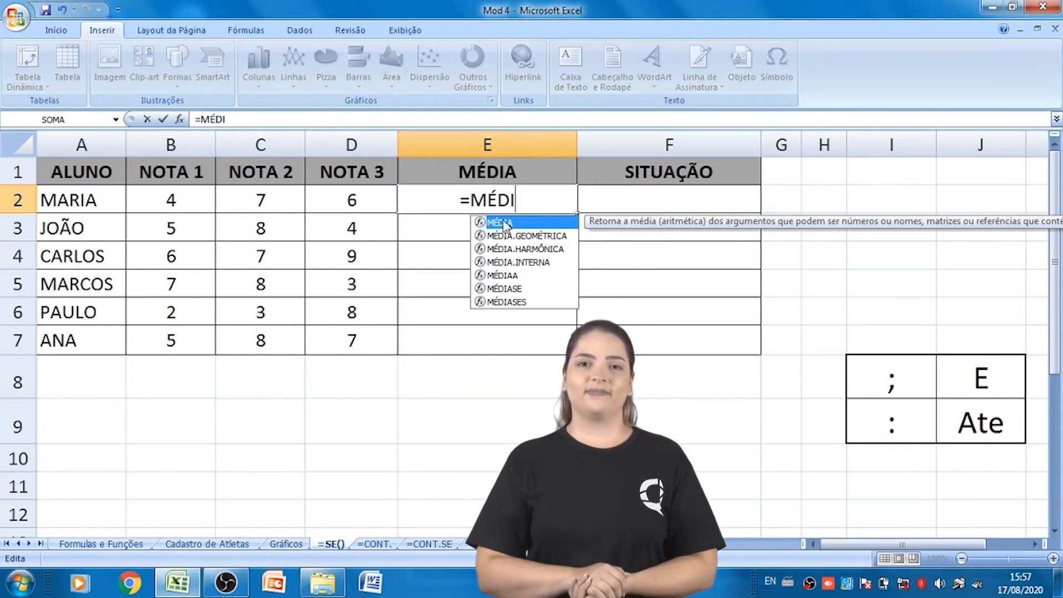
double_click(501, 223)
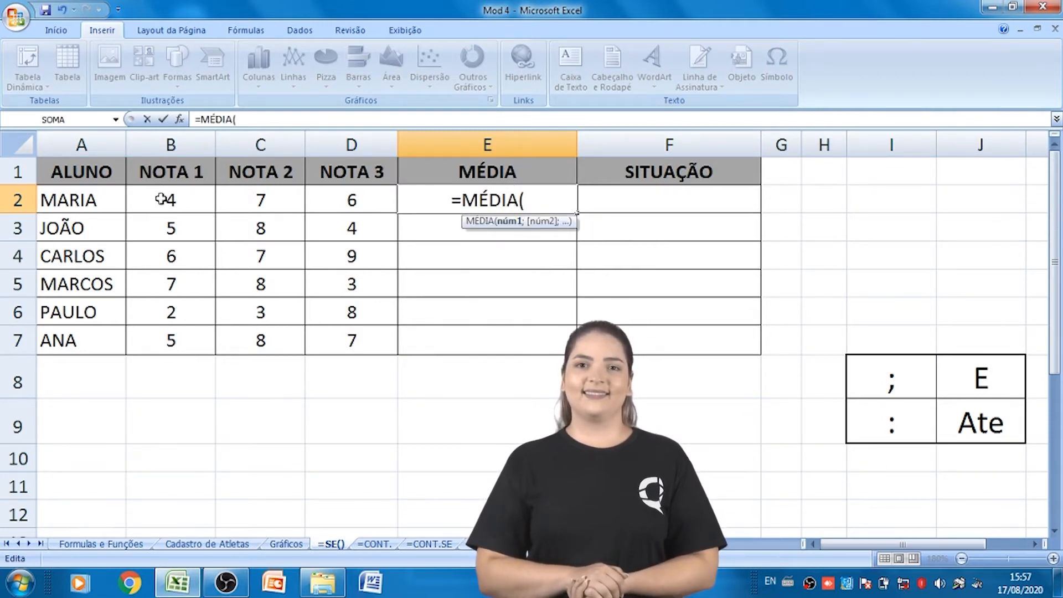
left_click_drag(160, 198, 310, 201)
type(")")
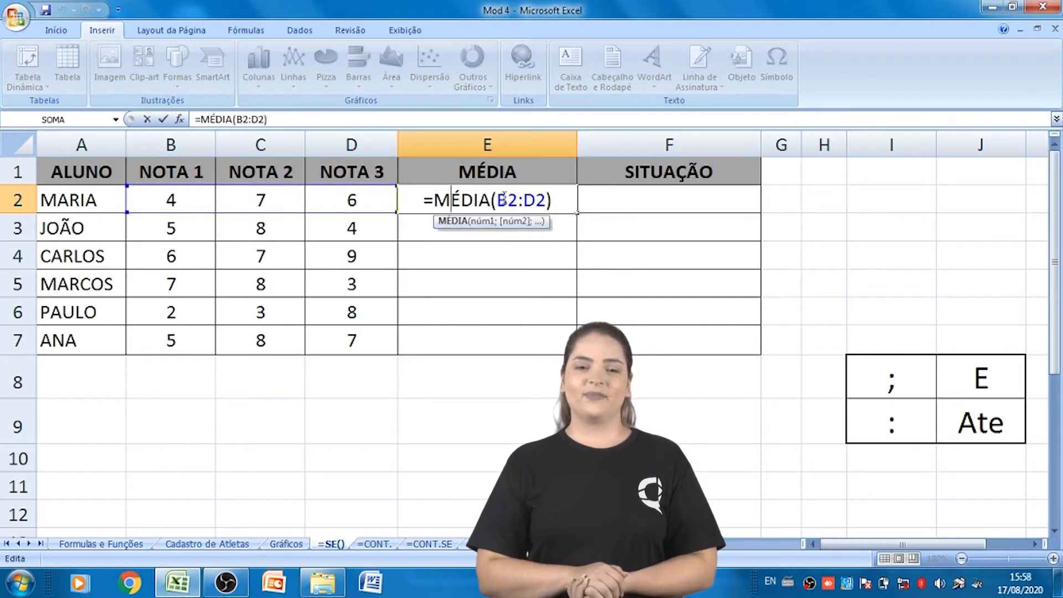
- Replace the colon in the E2 average formula with a semicolon, giving =MÉDIA(B2;D2)
left_click(520, 201)
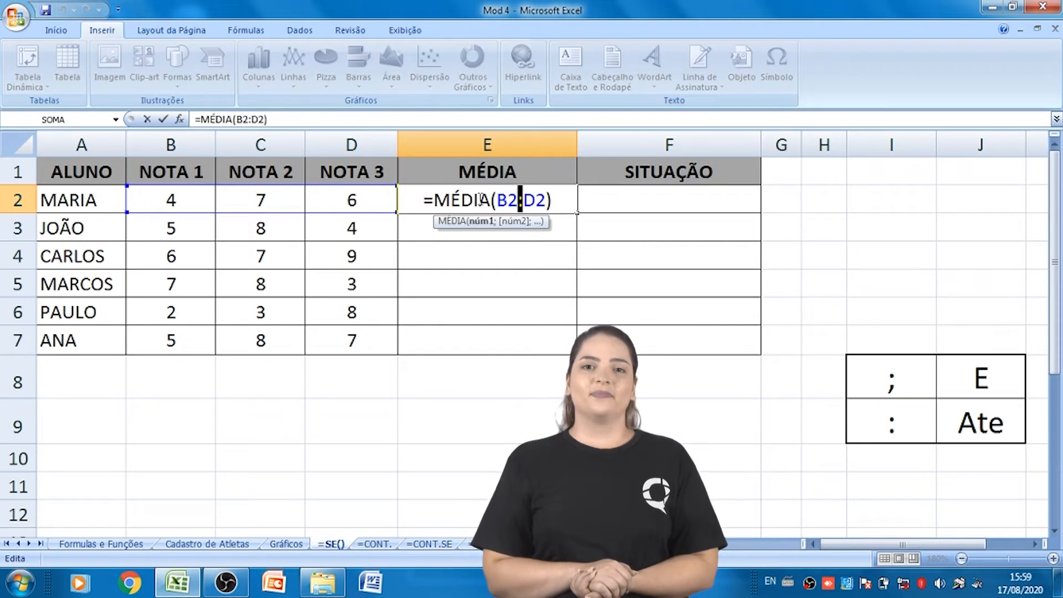
type(";")
key("Return")
left_click(515, 198)
double_click(515, 198)
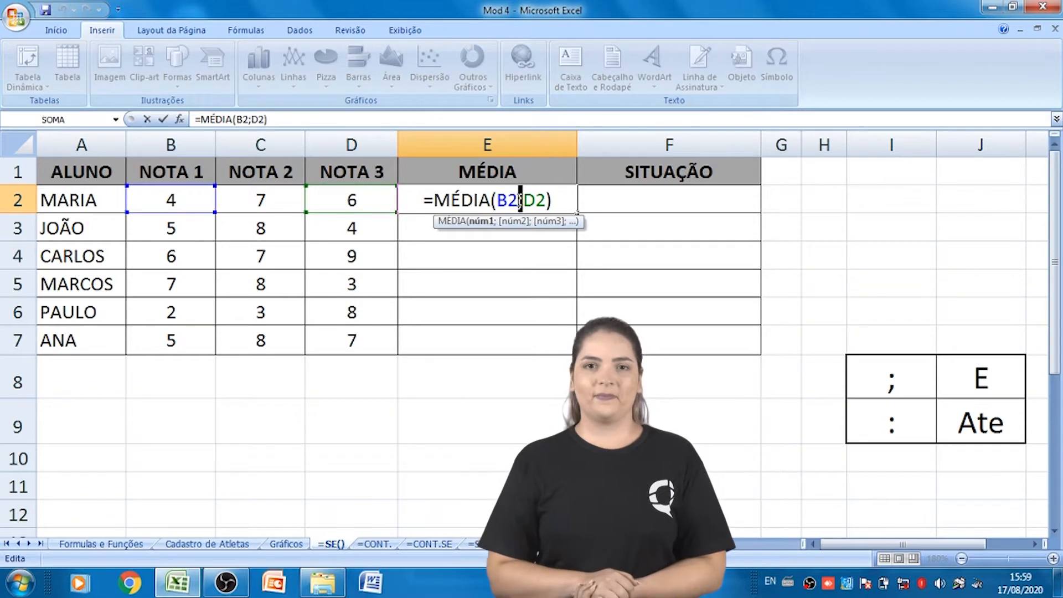
left_click(521, 199)
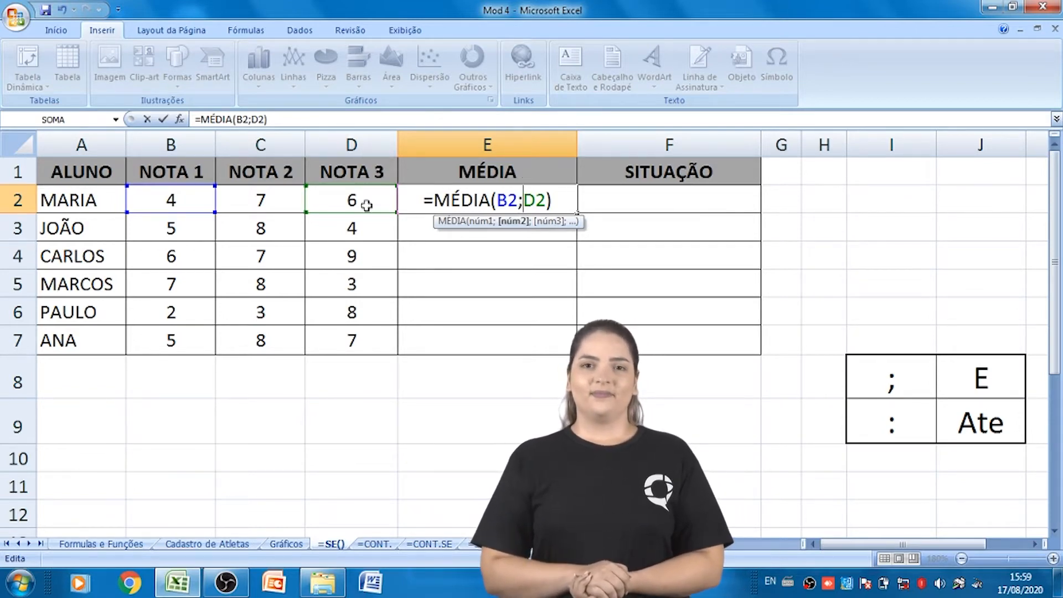
key("Return")
- Fill the average formula from E2 down to E7 and check the copied formulas in E3, E4 and E5
left_click(512, 199)
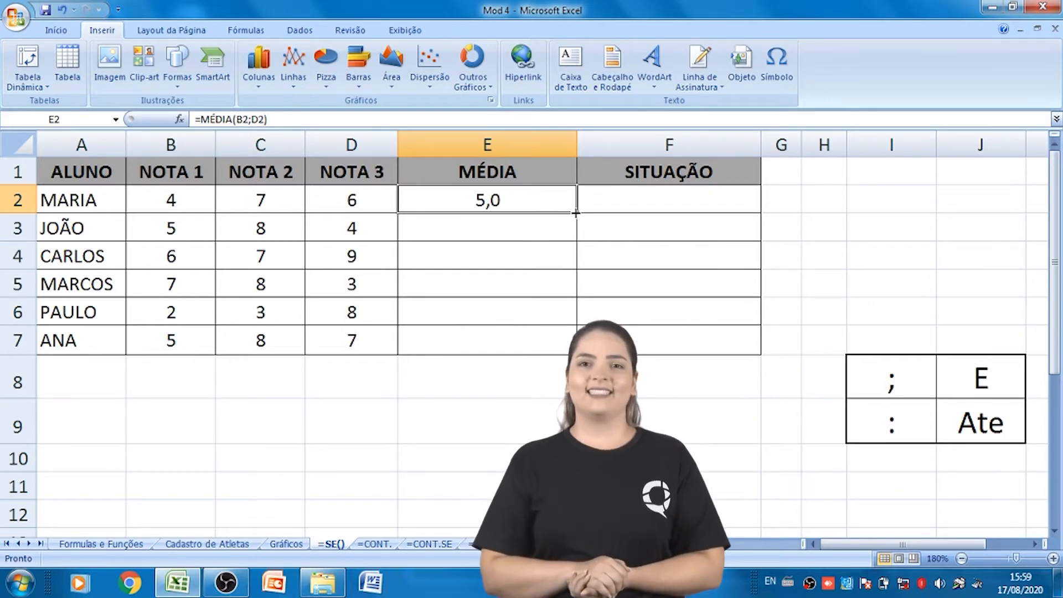
left_click_drag(576, 213, 579, 348)
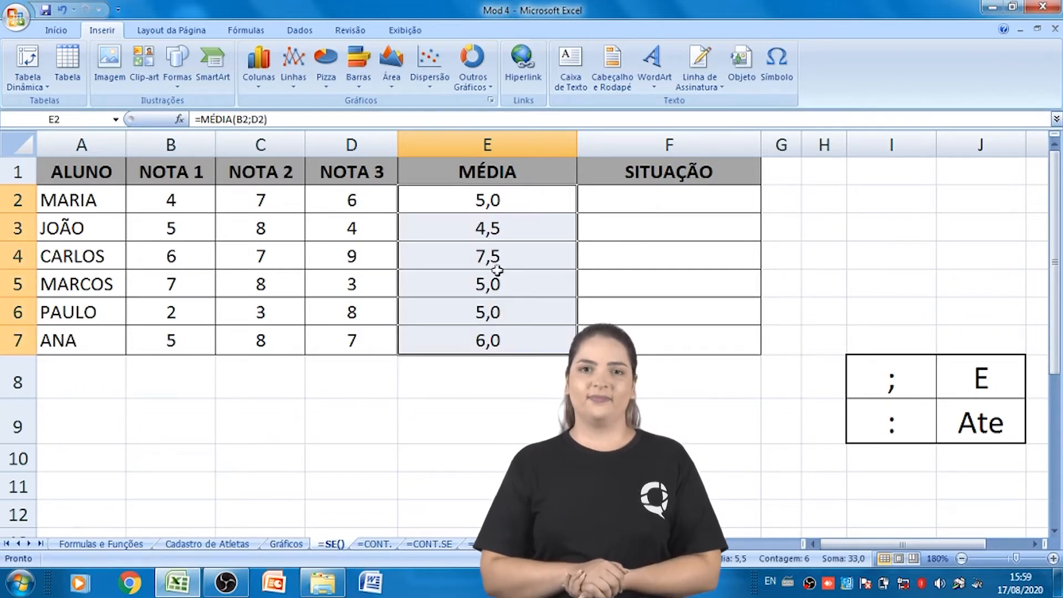
left_click(484, 228)
left_click(484, 260)
left_click(486, 283)
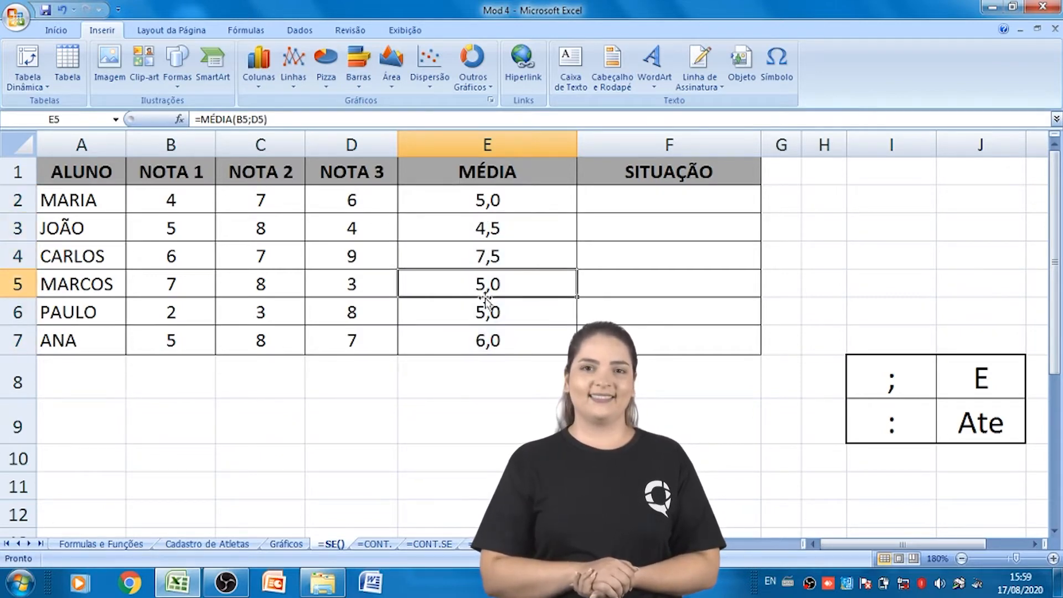
- Check the copied average formulas in E6 and E7
left_click(487, 307)
left_click(494, 333)
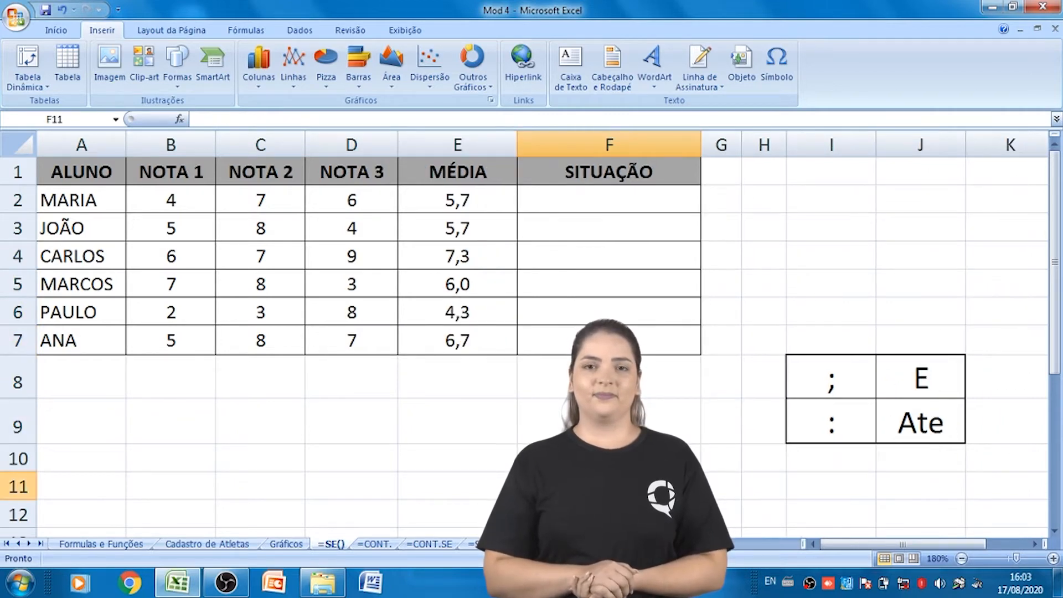
- Start an SE formula in F2 under SITUAÇÃO with the logical test E2>=6
left_click(603, 197)
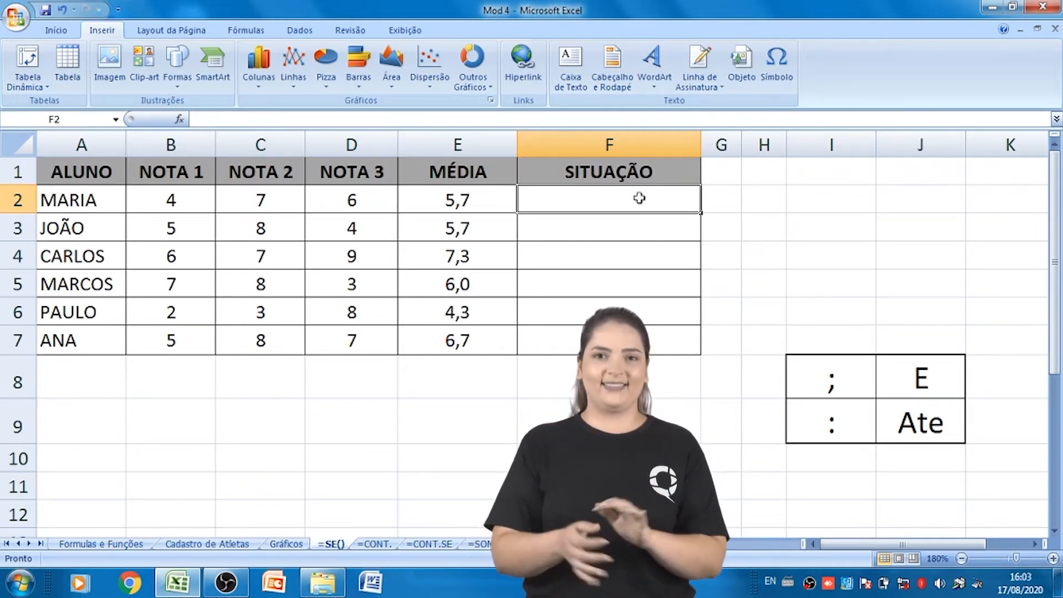
type("=")
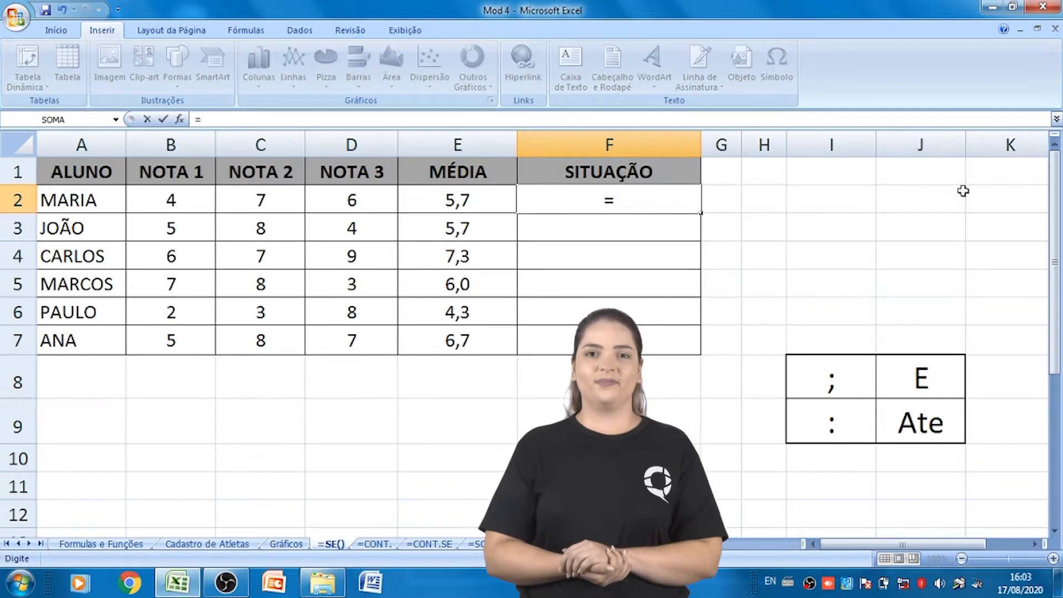
type("SE")
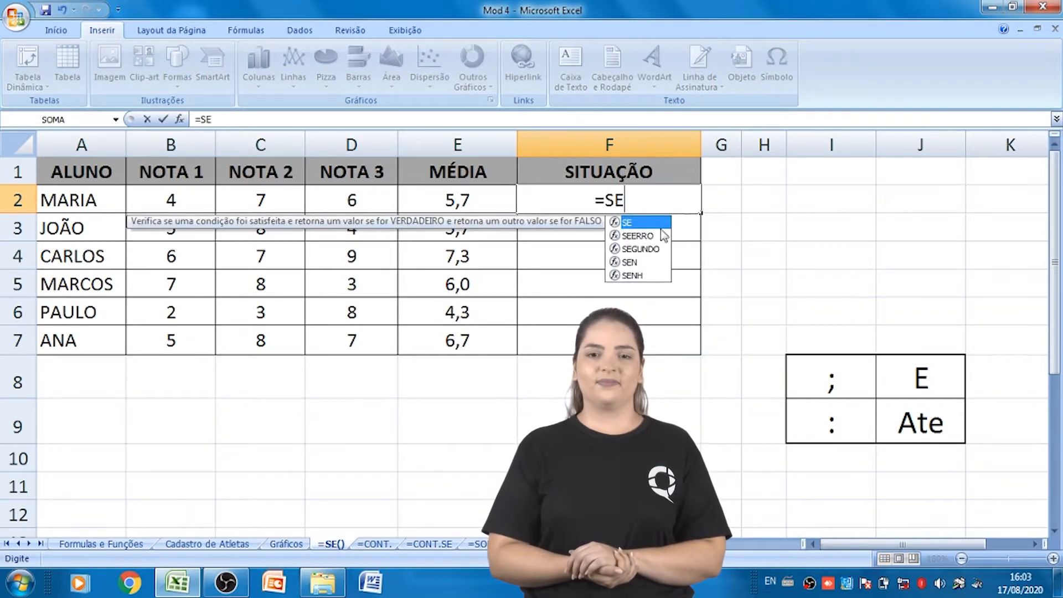
double_click(646, 224)
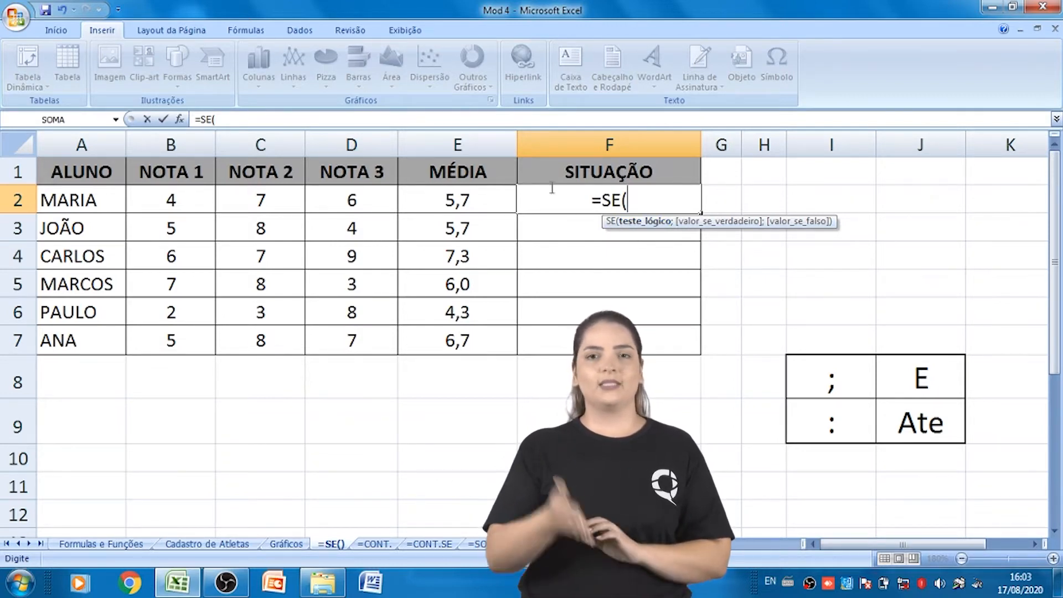
left_click(452, 200)
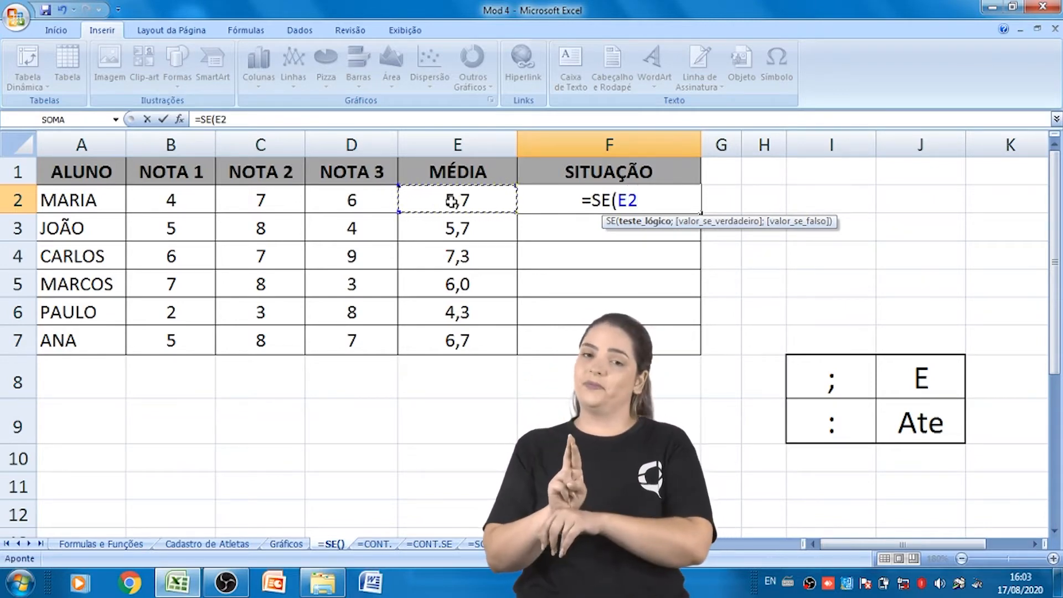
type(">=")
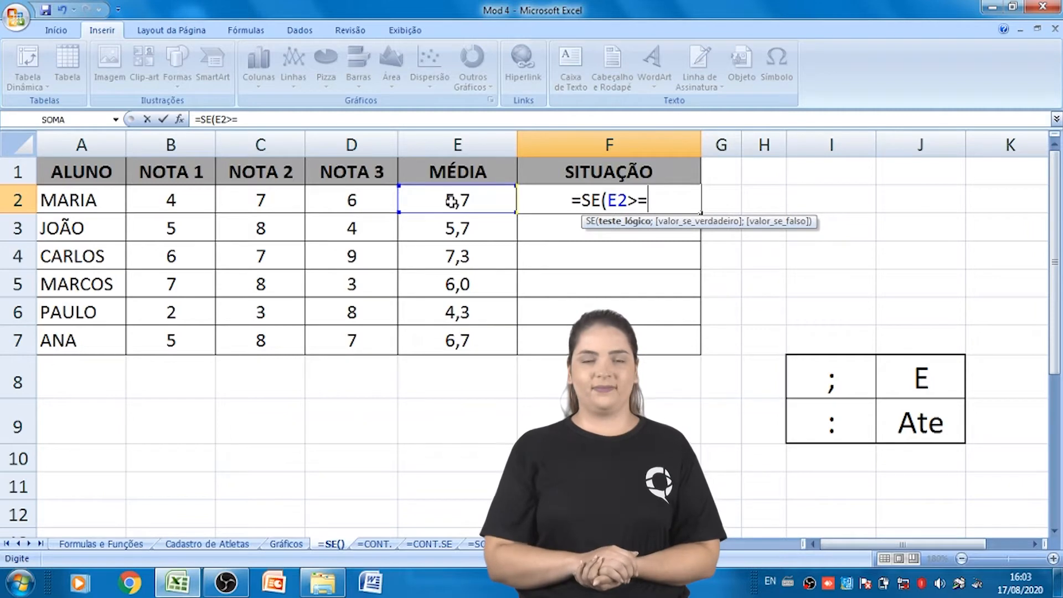
type("6")
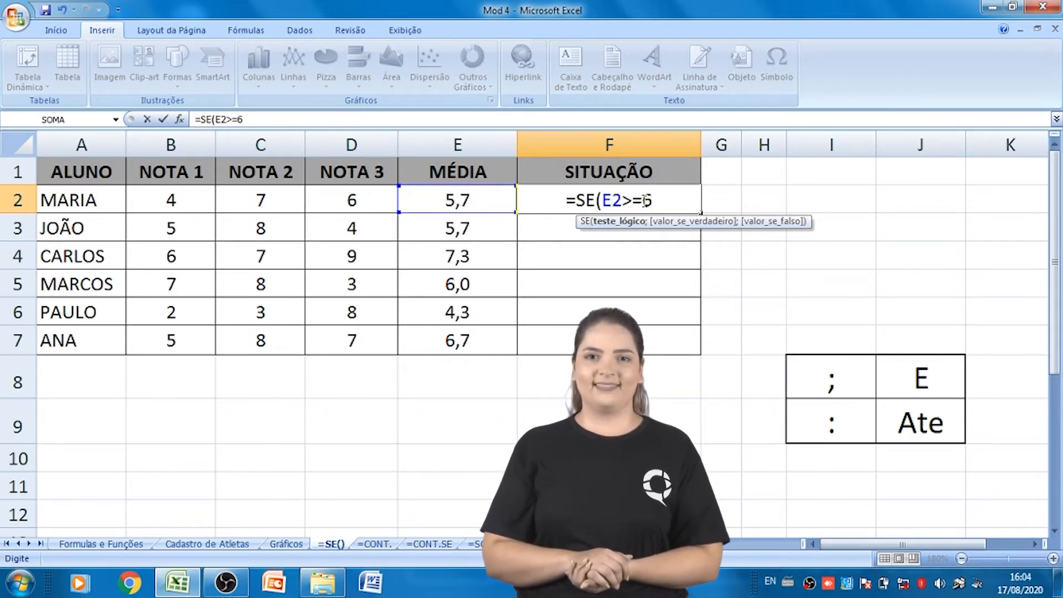
- Add "APROVADO" in capitals and quotation marks as the value-if-true argument of the F2 formula
type(";")
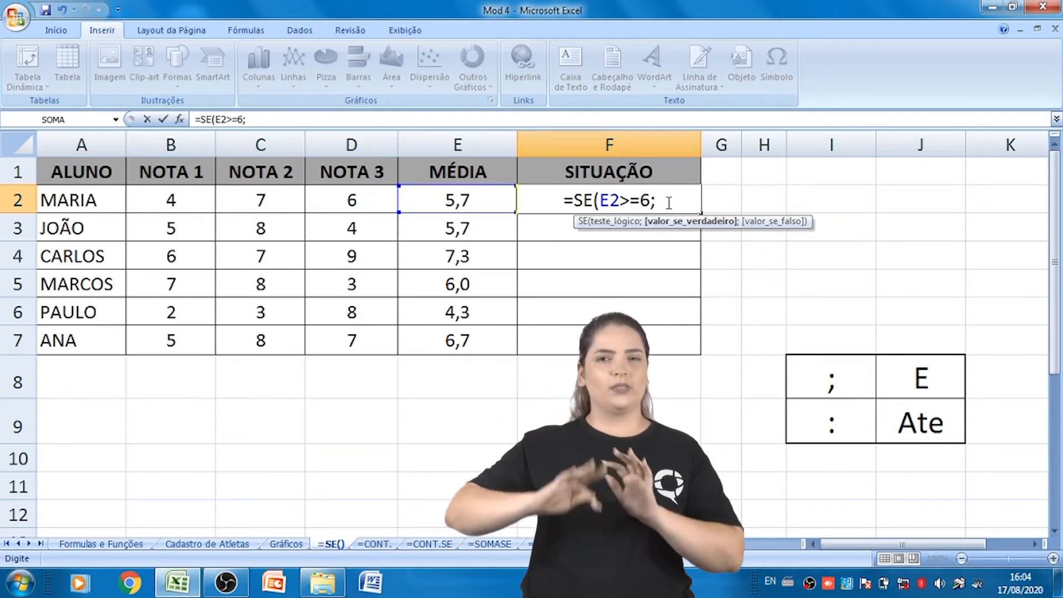
type("\"")
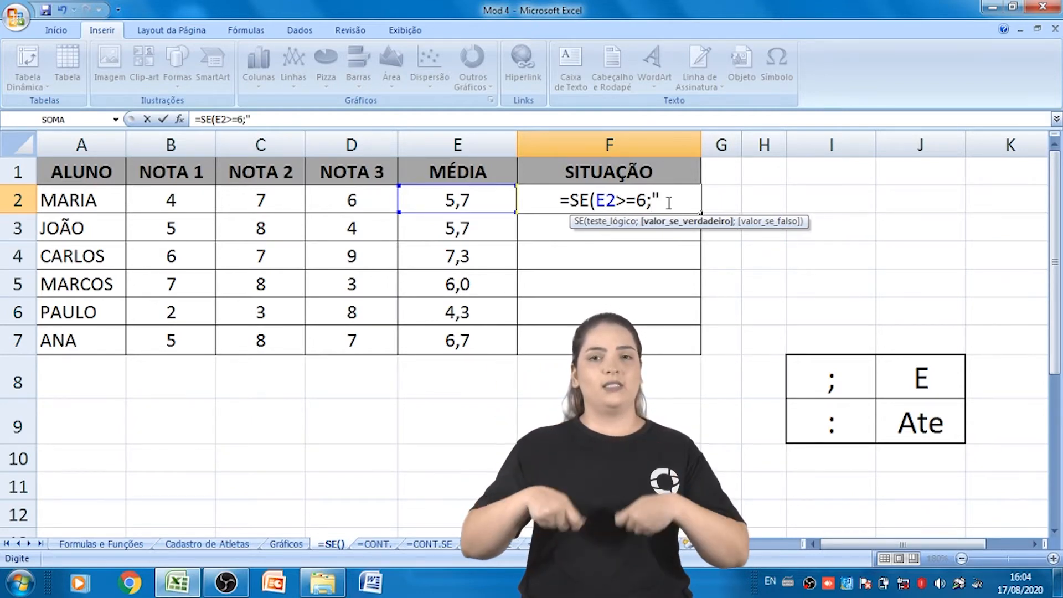
type("aPROVADO")
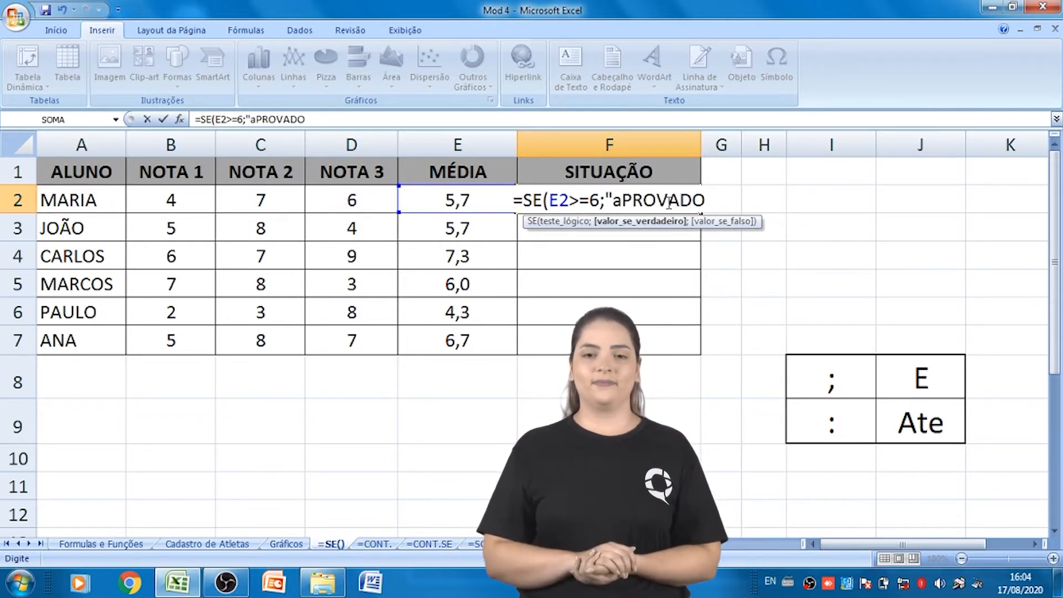
left_click_drag(613, 200, 621, 200)
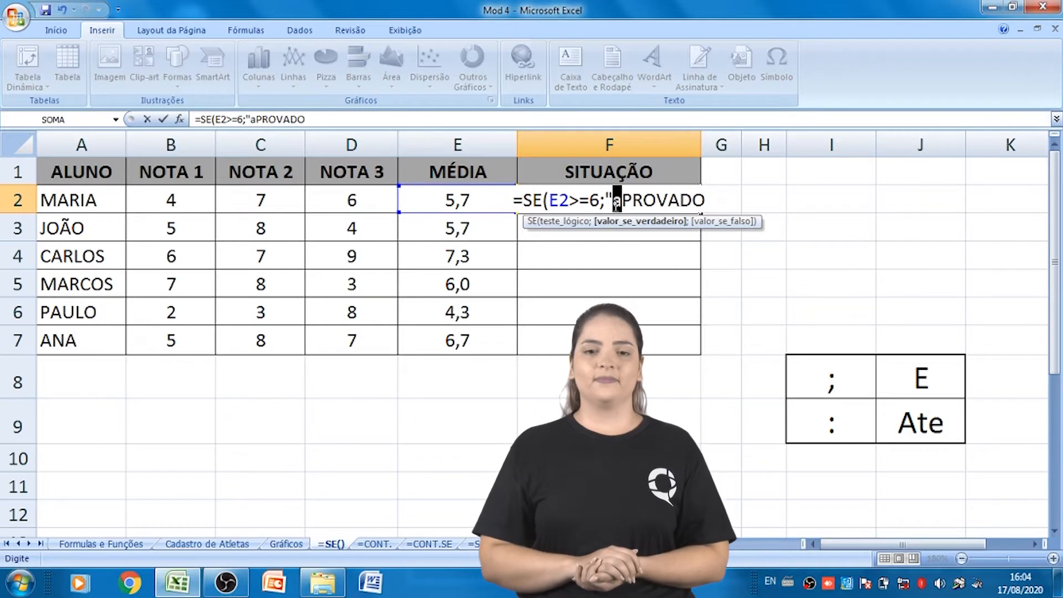
type("A")
left_click(715, 200)
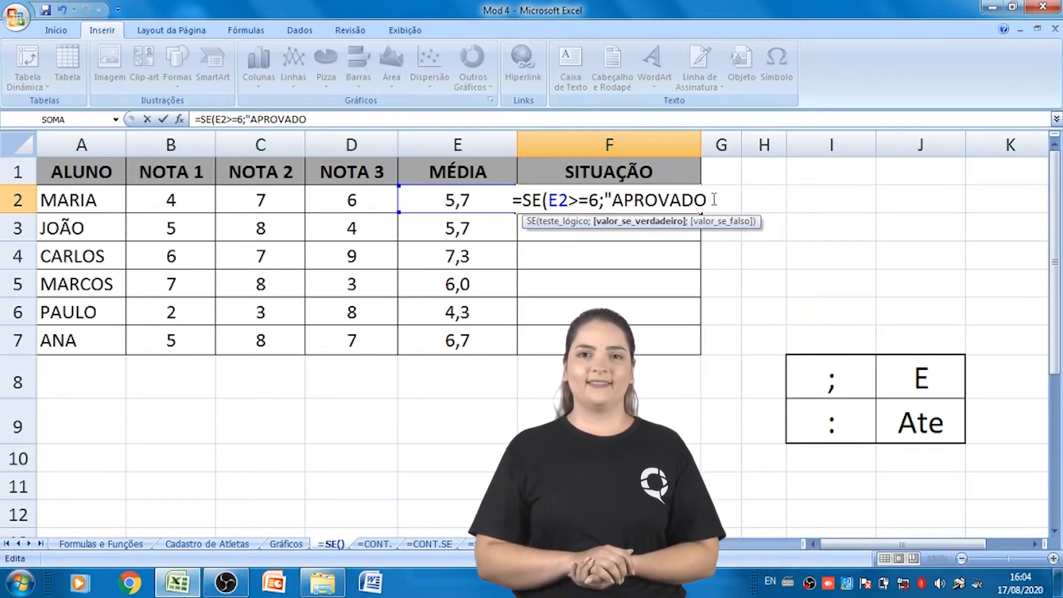
type("\"")
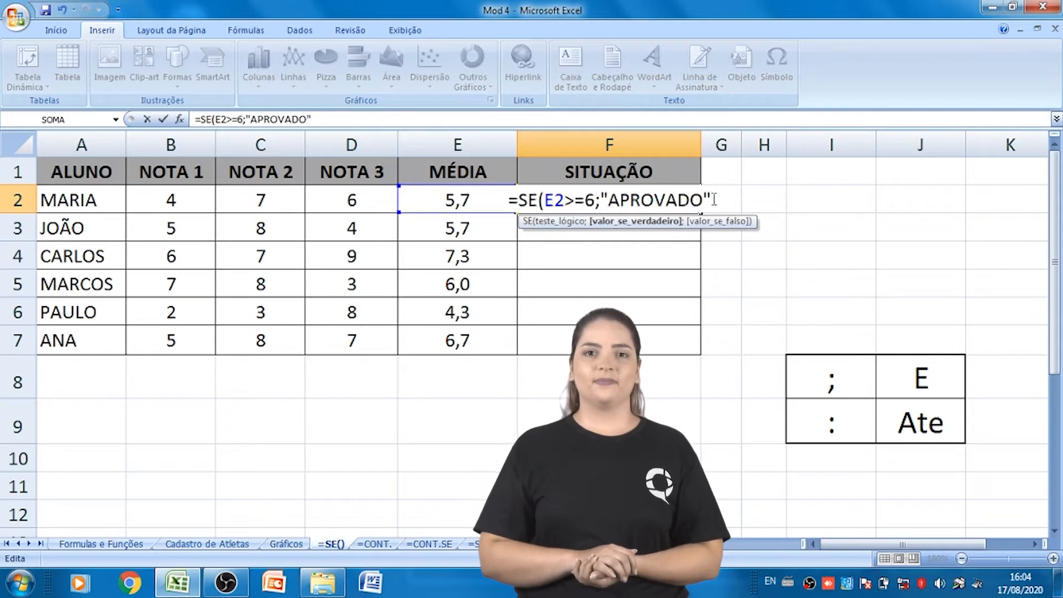
- Add "REPROVADO" as the value-if-false argument, completing F2 as =SE(E2>=6;"APROVADO";"REPROVADO")
type(";")
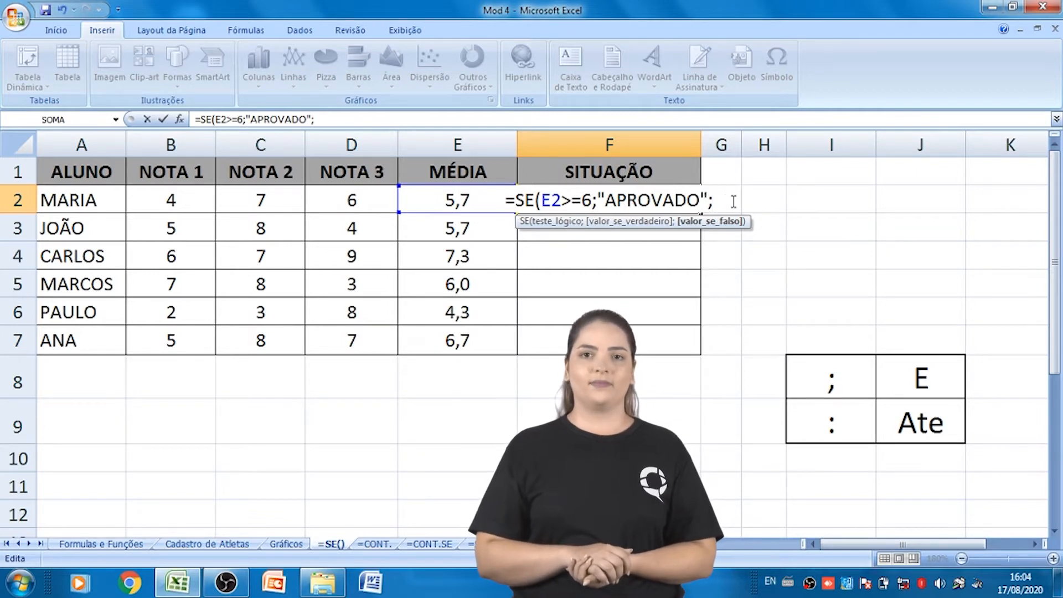
type("\"RE")
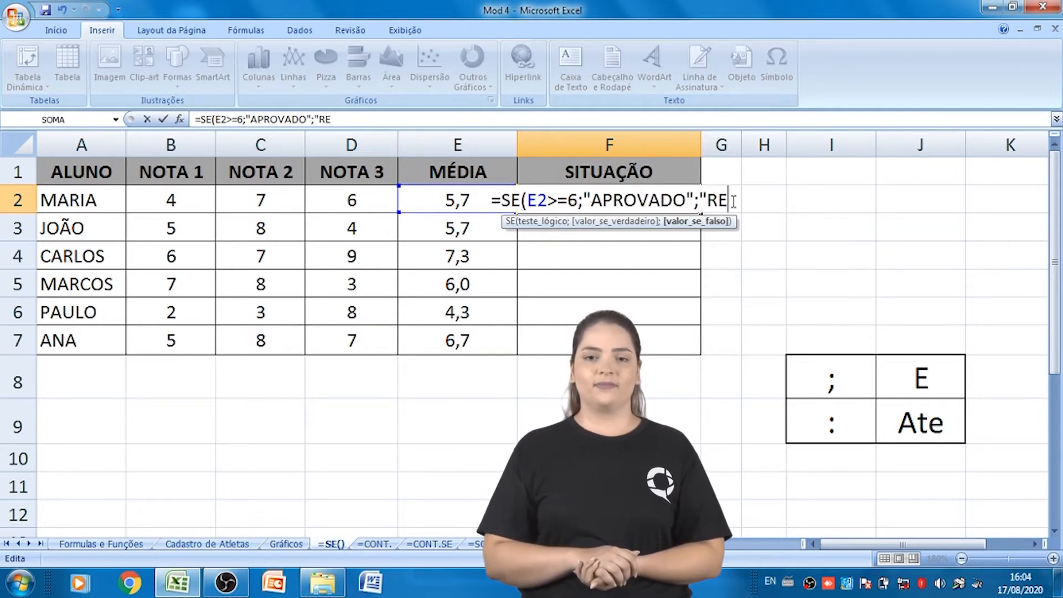
type("PROVADO")
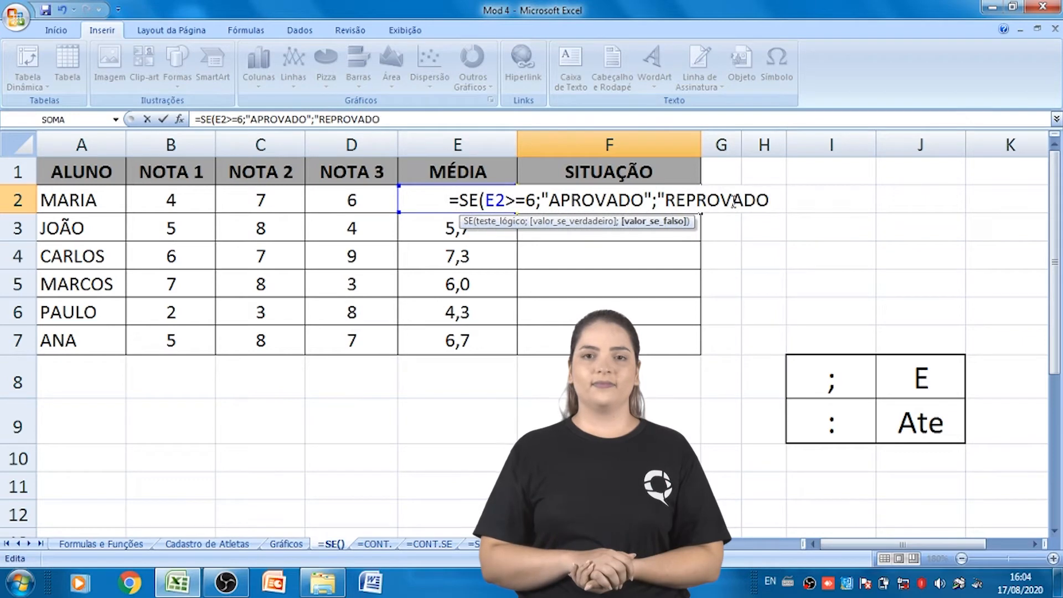
type("\"")
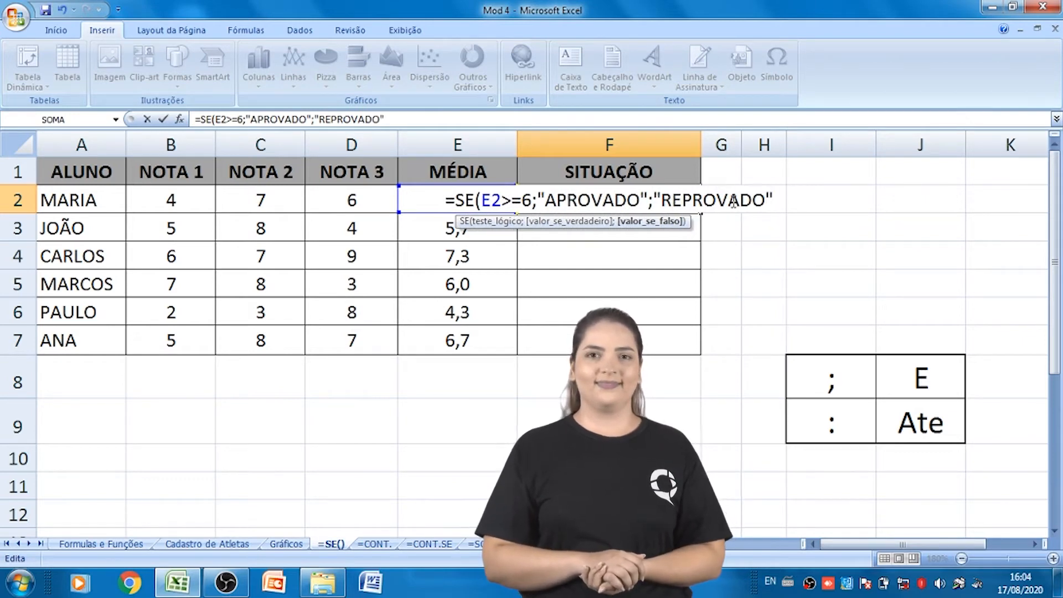
type(")")
key("Return")
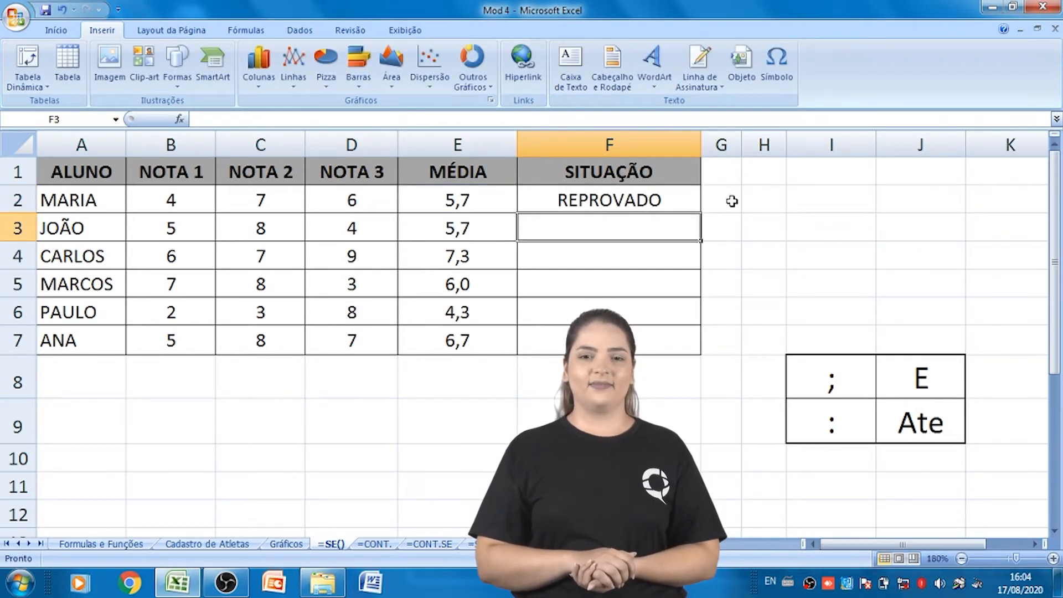
- Fill the SE formula from F2 down to F7
left_click(658, 201)
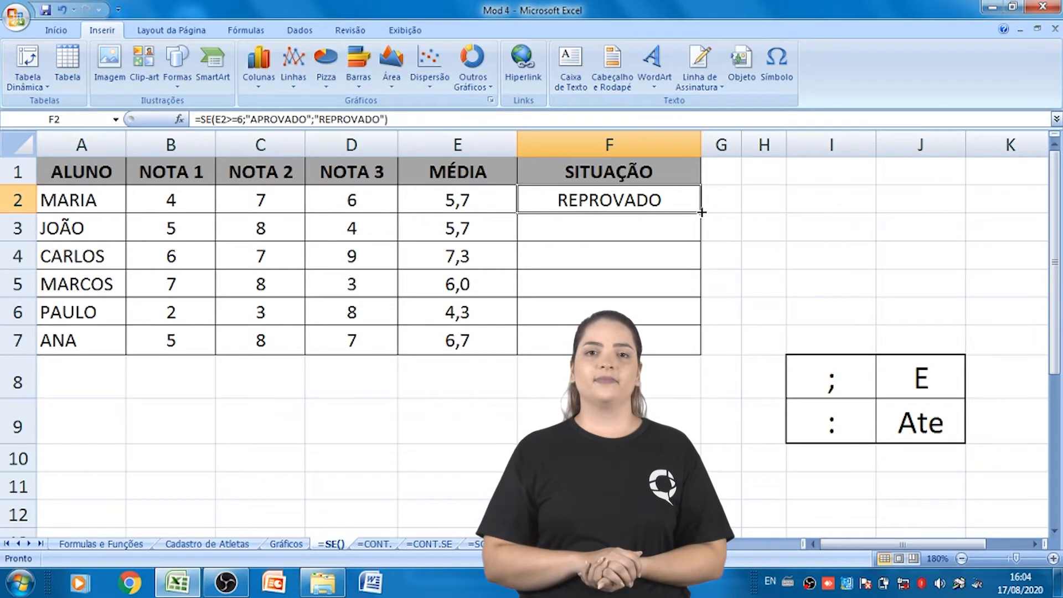
left_click_drag(701, 212, 693, 340)
left_click(470, 434)
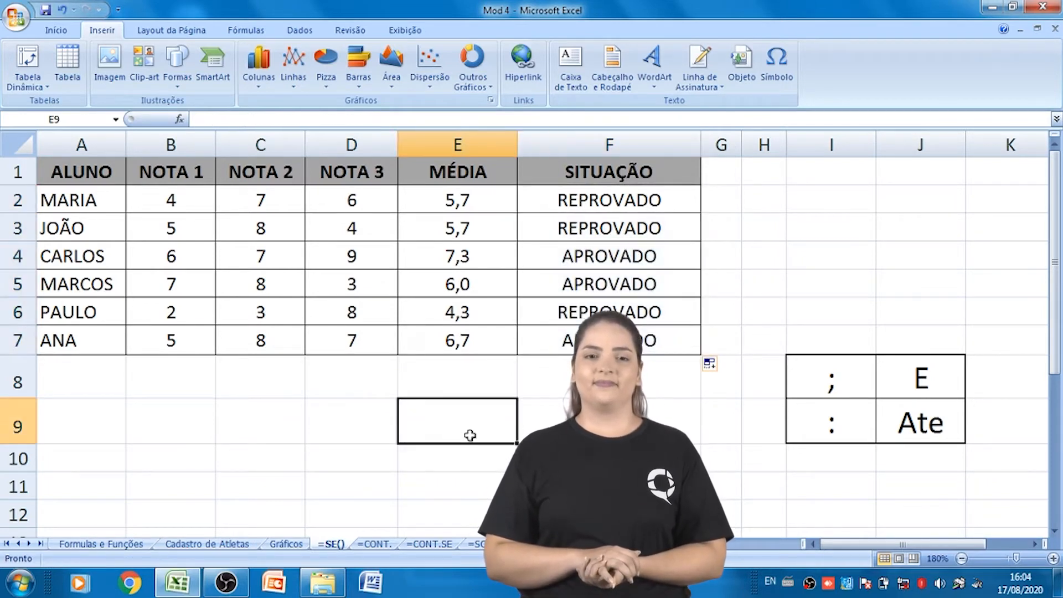
- Test the SITUAÇÃO formulas by setting the NOTA 1 grades to 10 in B2 and 1 in B4
left_click(188, 200)
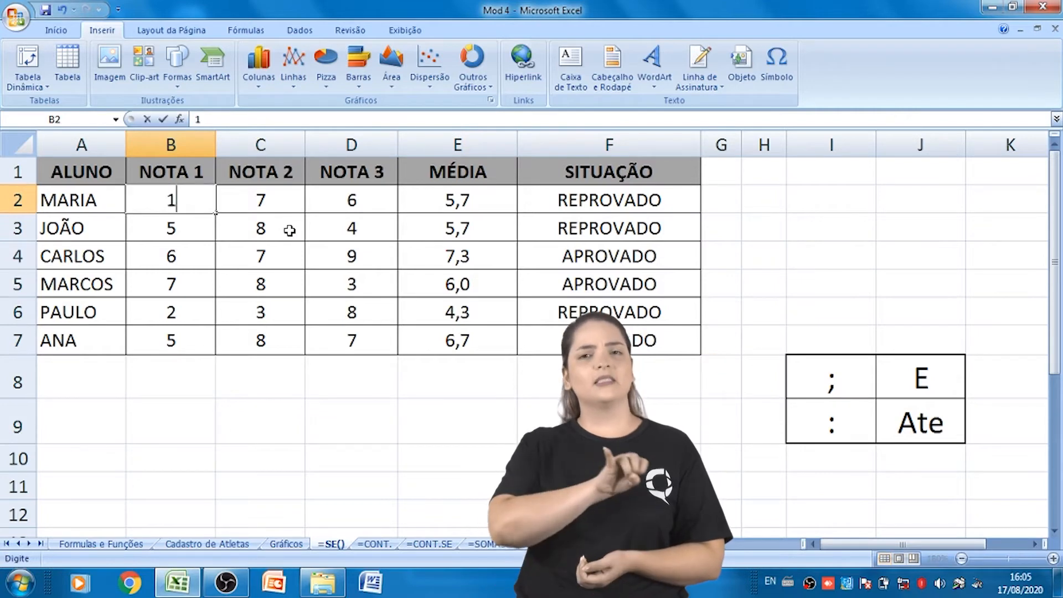
type("10")
key("Return")
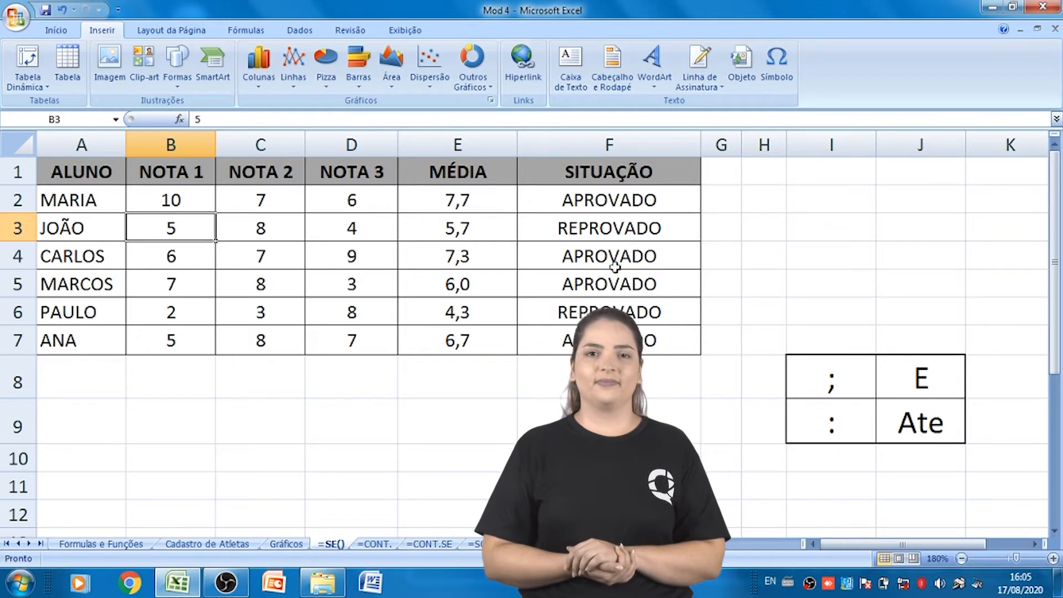
left_click(177, 254)
type("1")
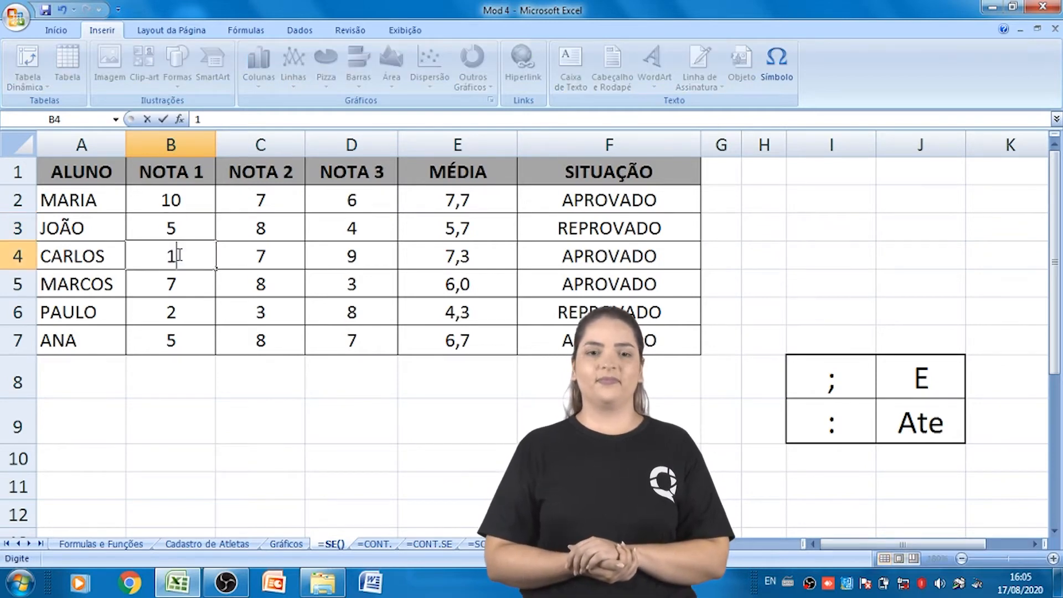
key("Return")
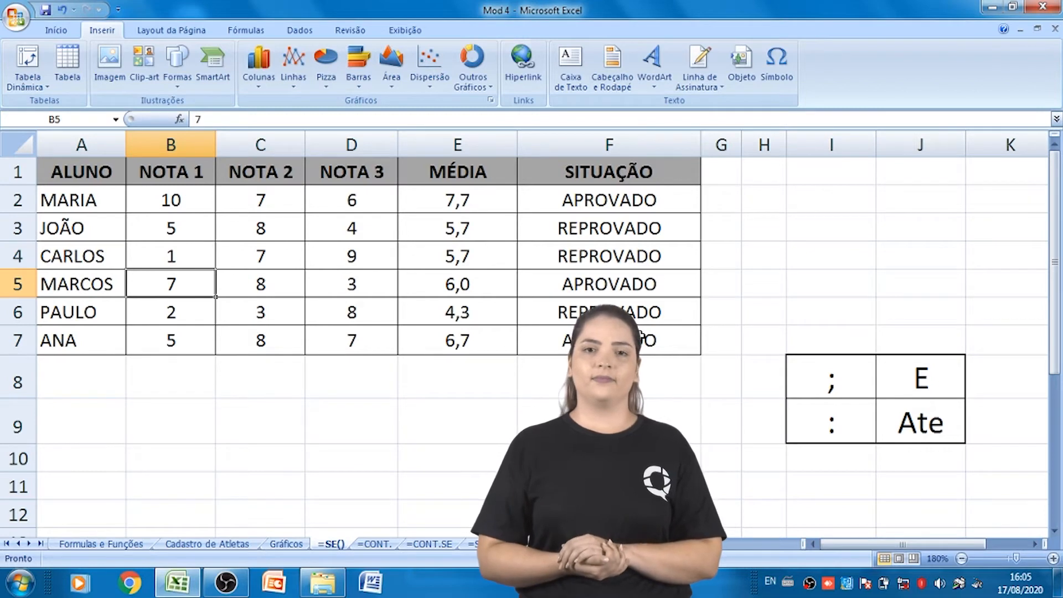
left_click(581, 420)
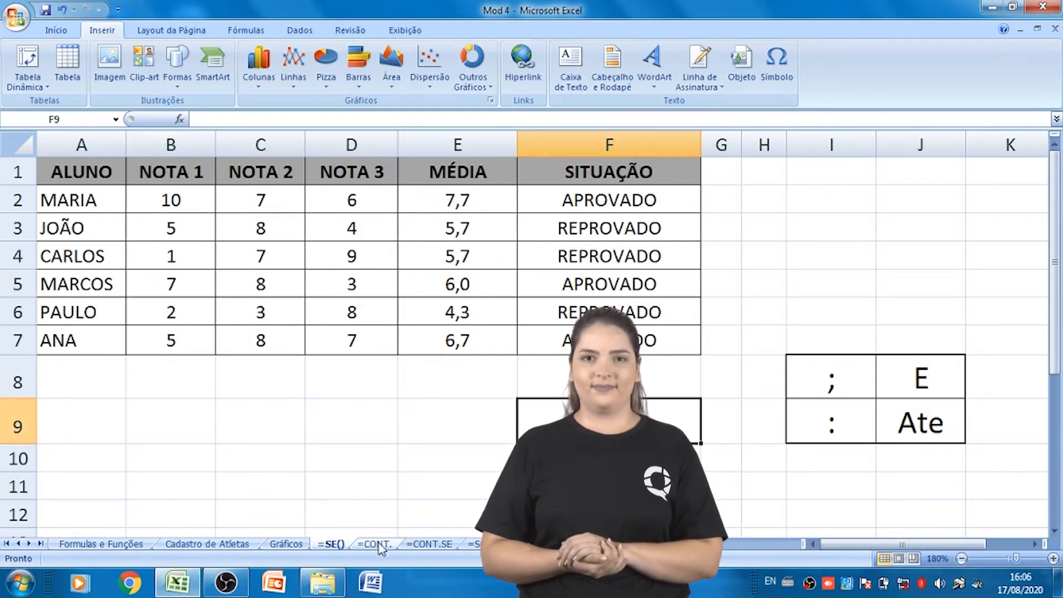
- On the =CONT. sheet, count the non-empty cells of the bordered range in G7 with =CONT.VALORES(A2:D11)
left_click(377, 545)
left_click(601, 328)
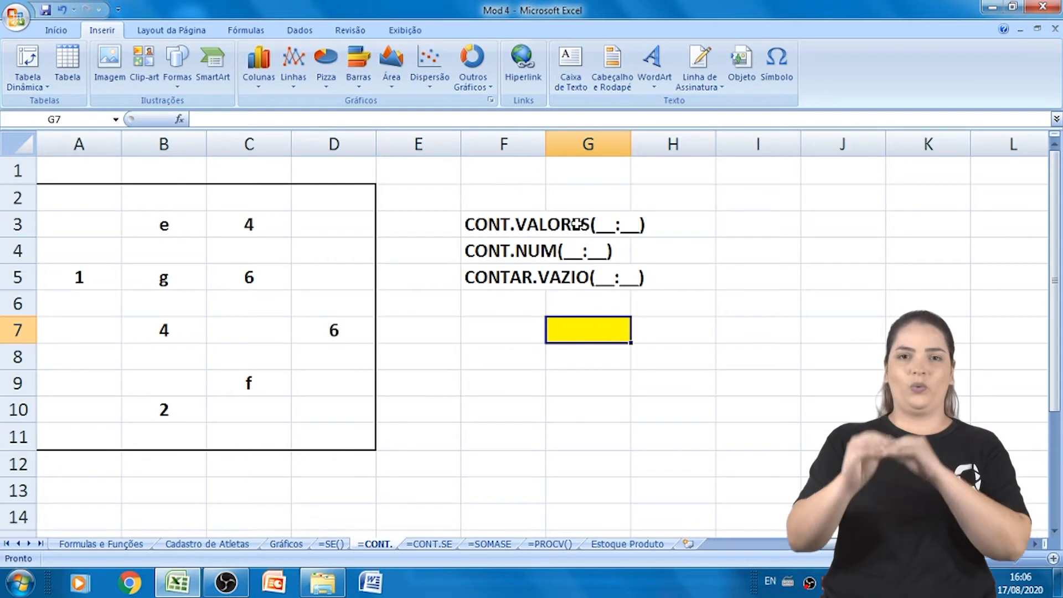
type("=CO")
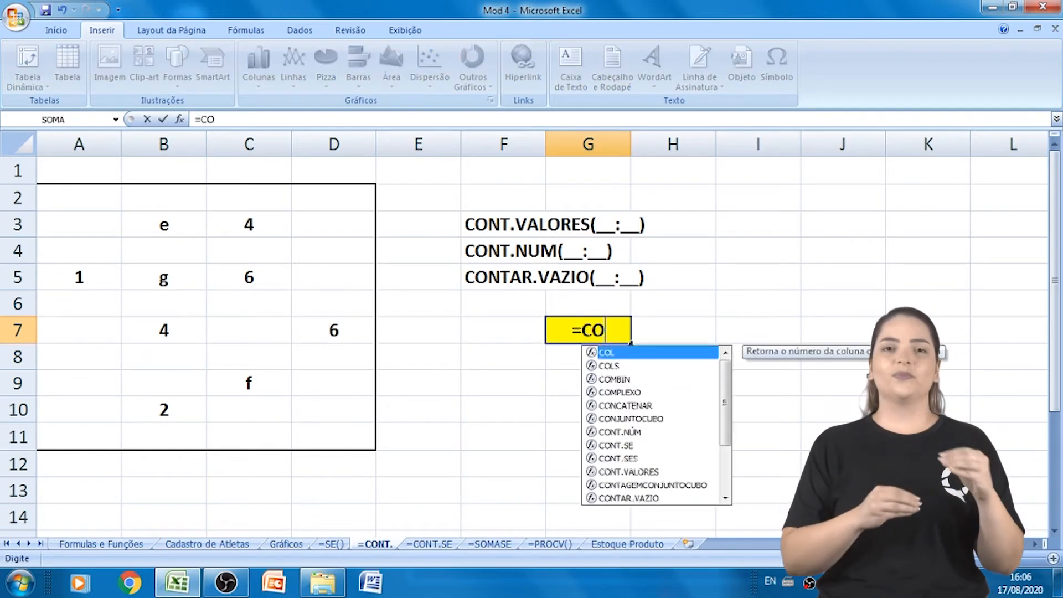
type("NT.VA")
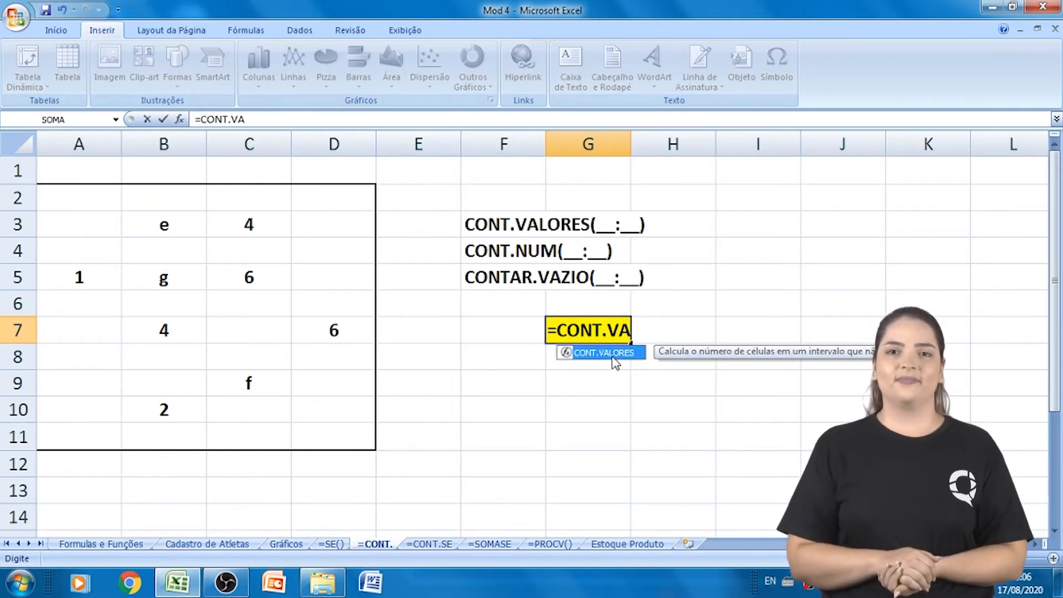
double_click(614, 353)
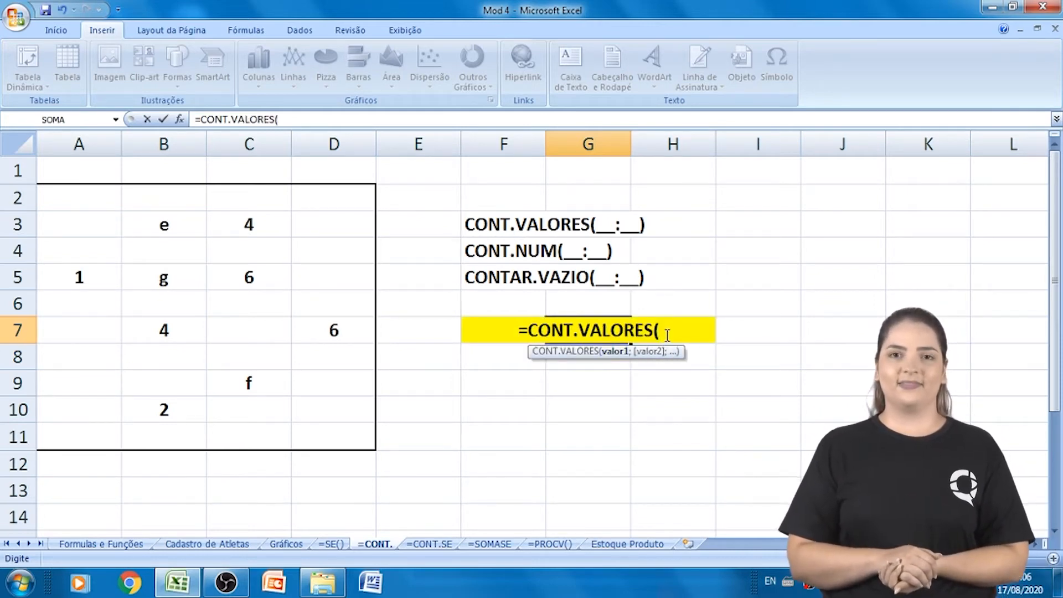
left_click_drag(93, 192, 344, 424)
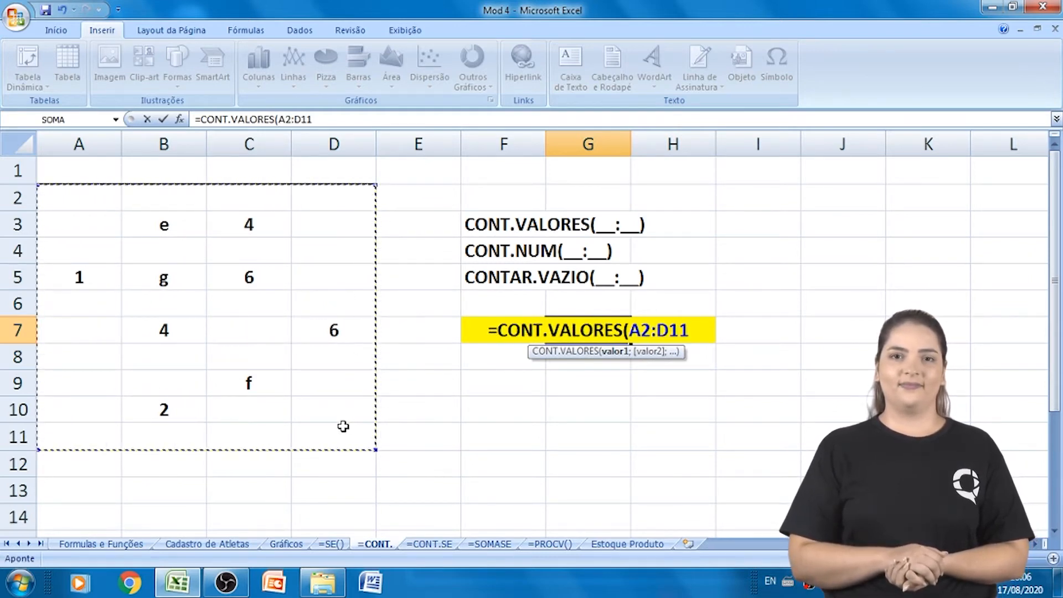
key("Return")
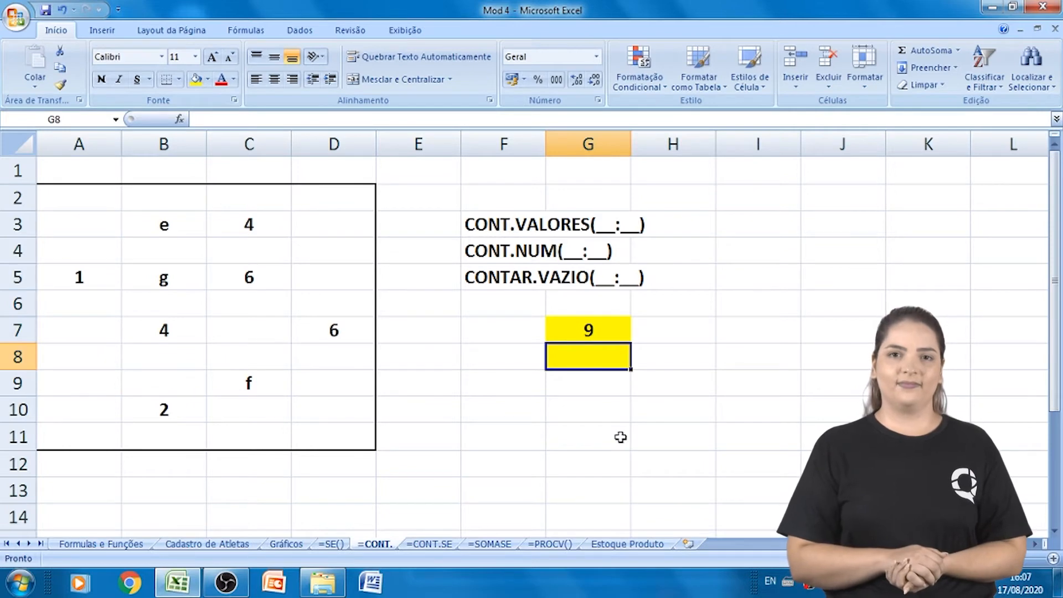
- Count the numeric cells of the bordered range in G8 with =CONT.NÚM(A2:D11) and center the result
type("=CO")
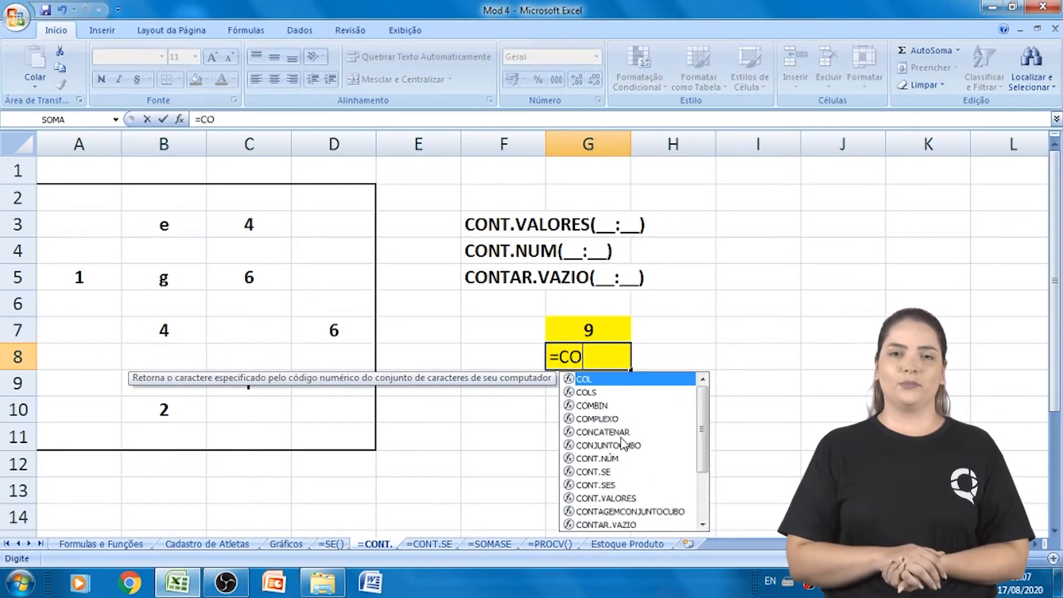
type("NT.")
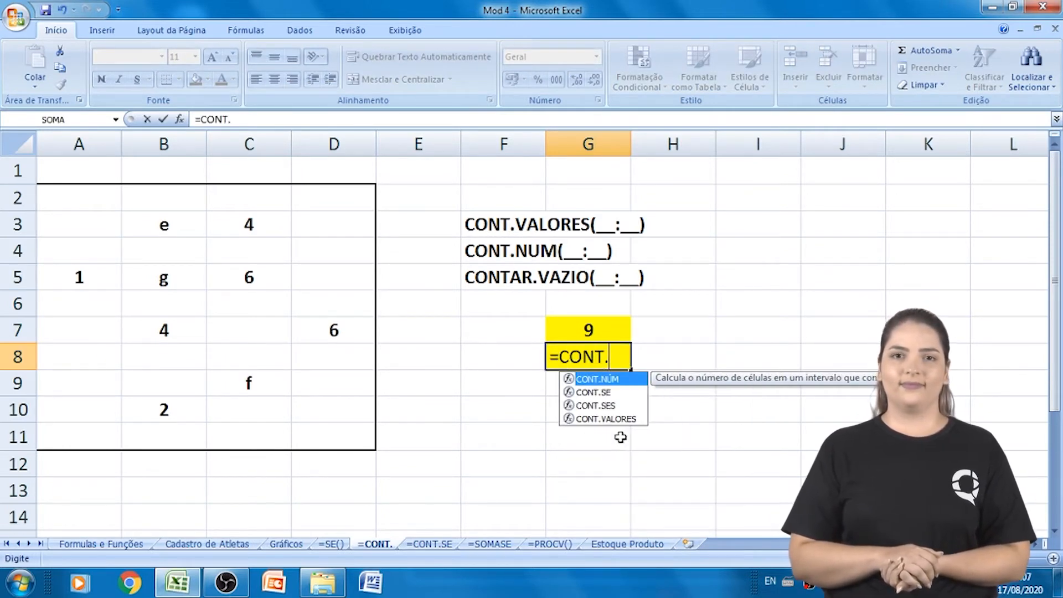
double_click(630, 382)
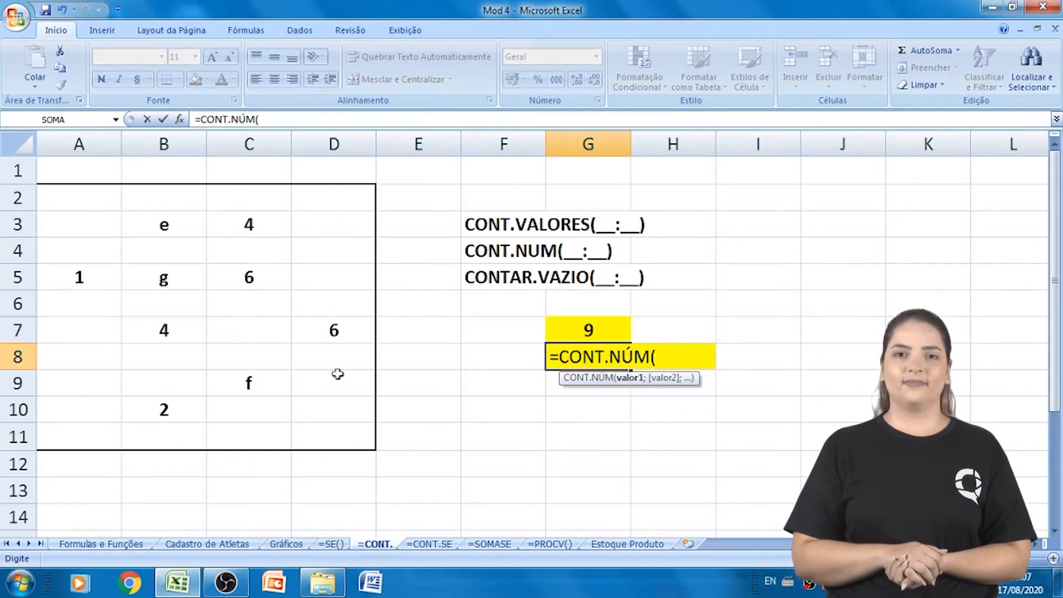
left_click_drag(90, 191, 316, 438)
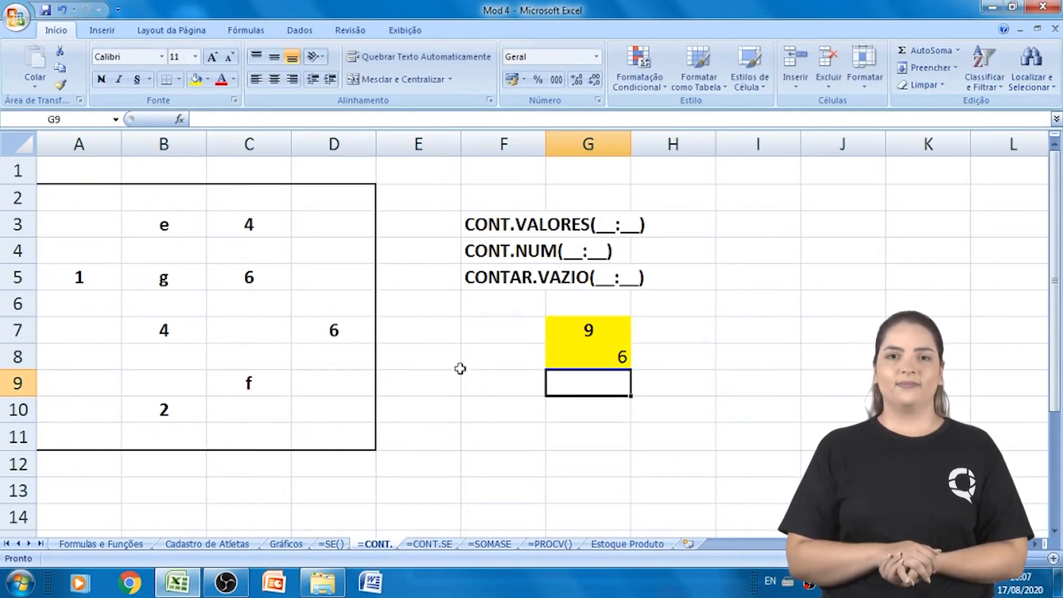
left_click(573, 363)
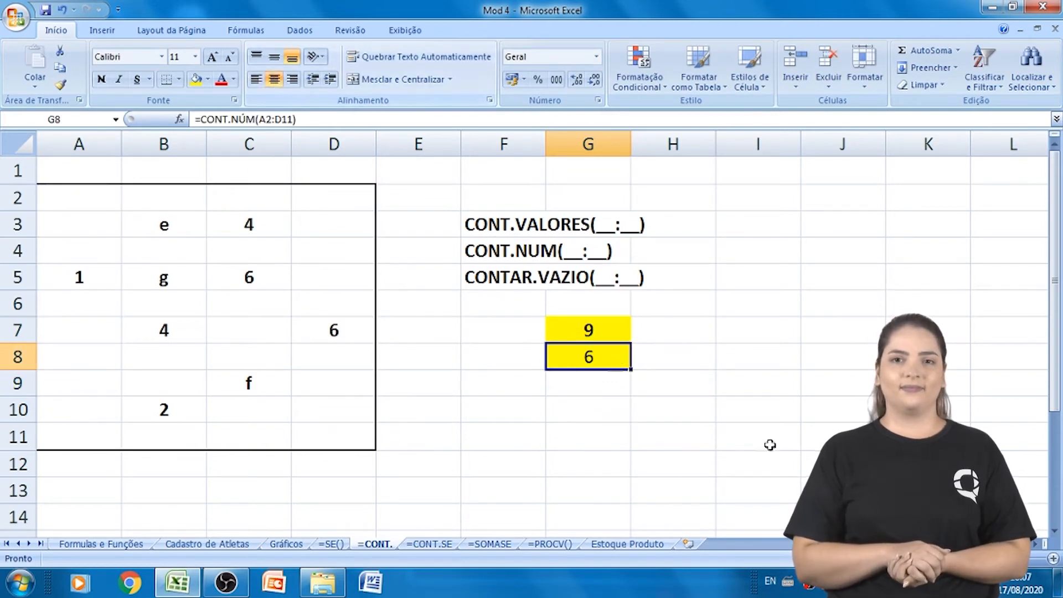
left_click(611, 325)
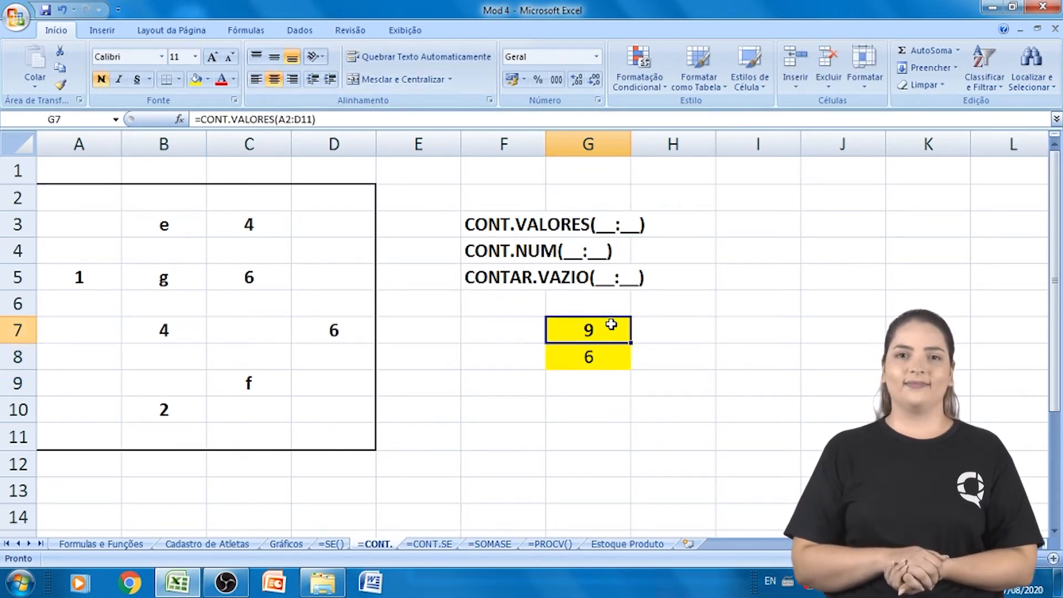
left_click(613, 357)
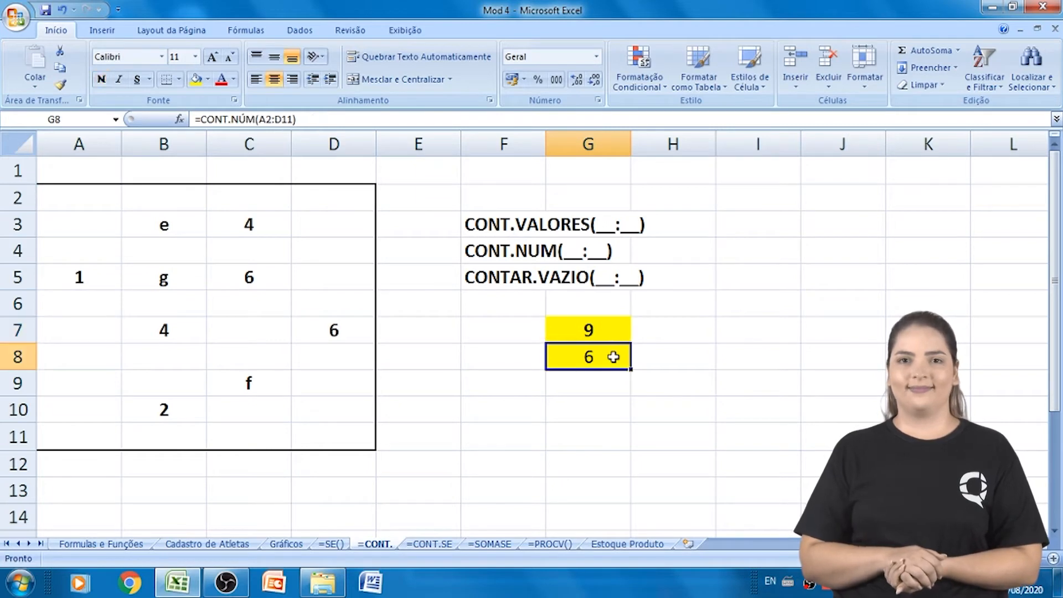
- Fill G9 with yellow and count the empty cells of the bordered range there with =CONTAR.VAZIO(A2:D11)
left_click(610, 385)
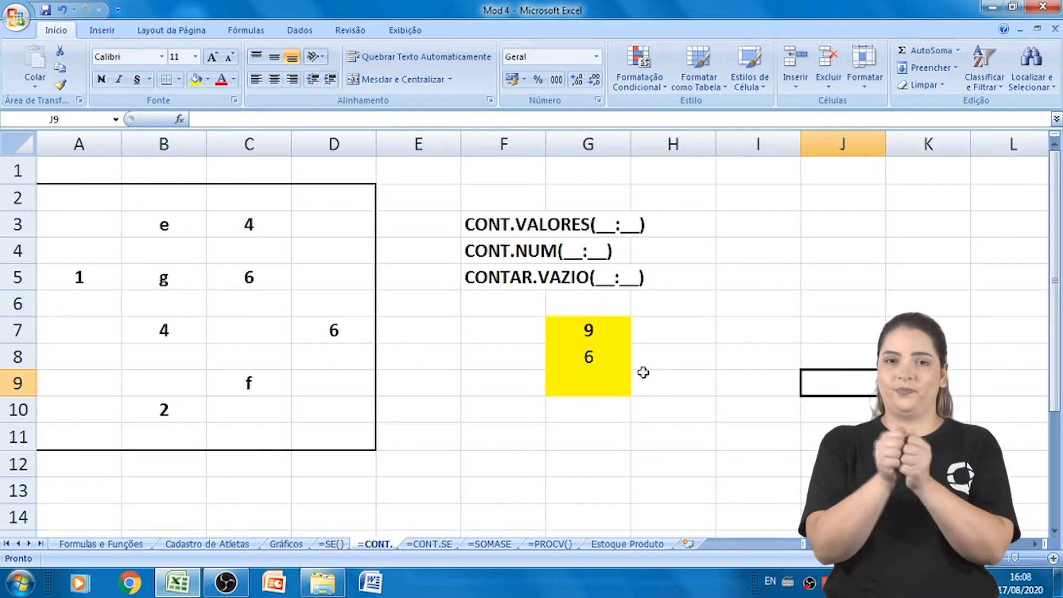
left_click(589, 374)
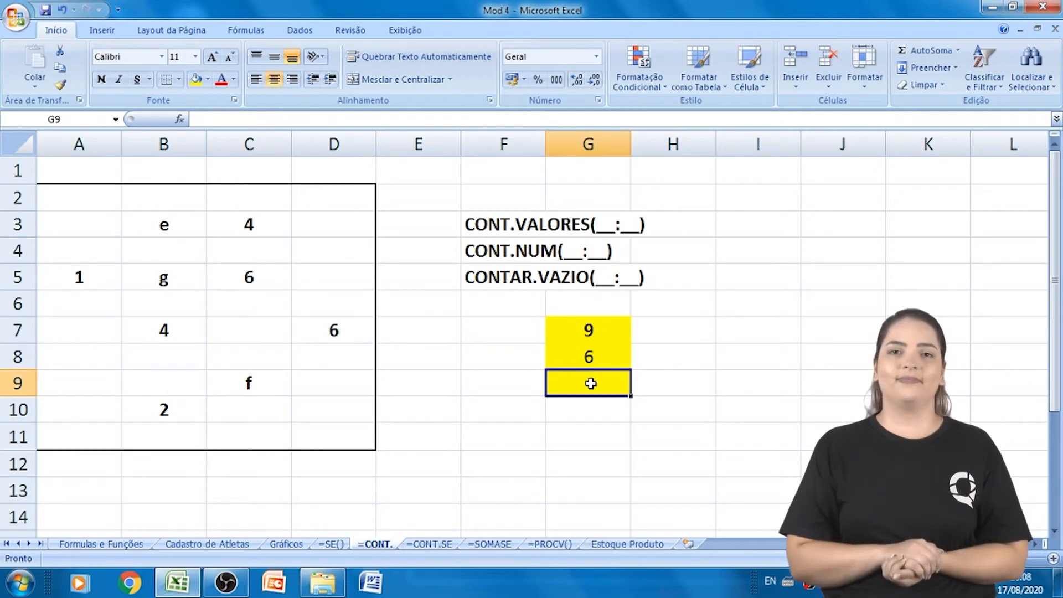
type("=")
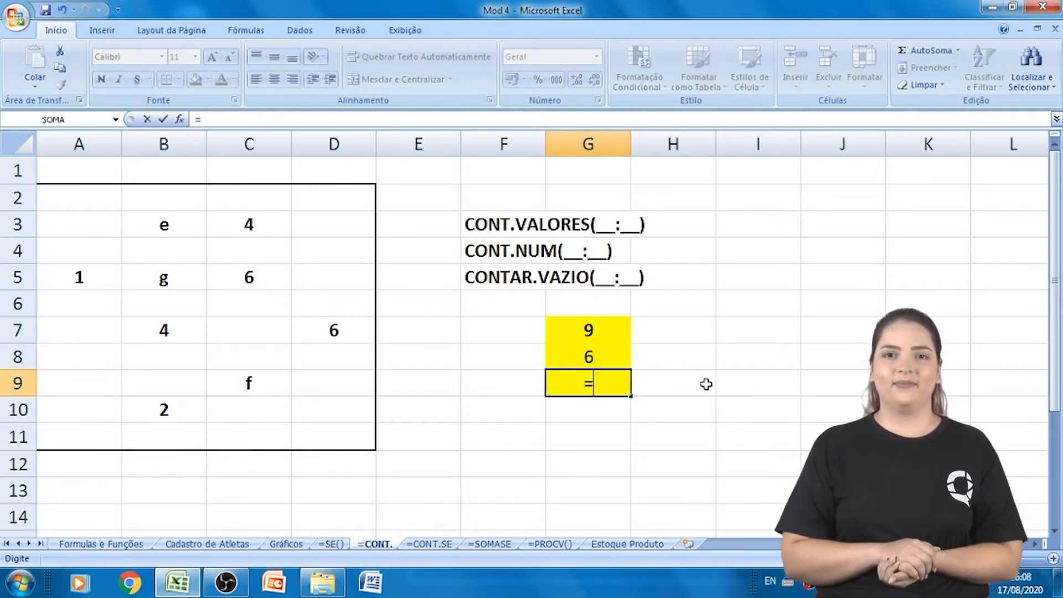
type("CONTAR.")
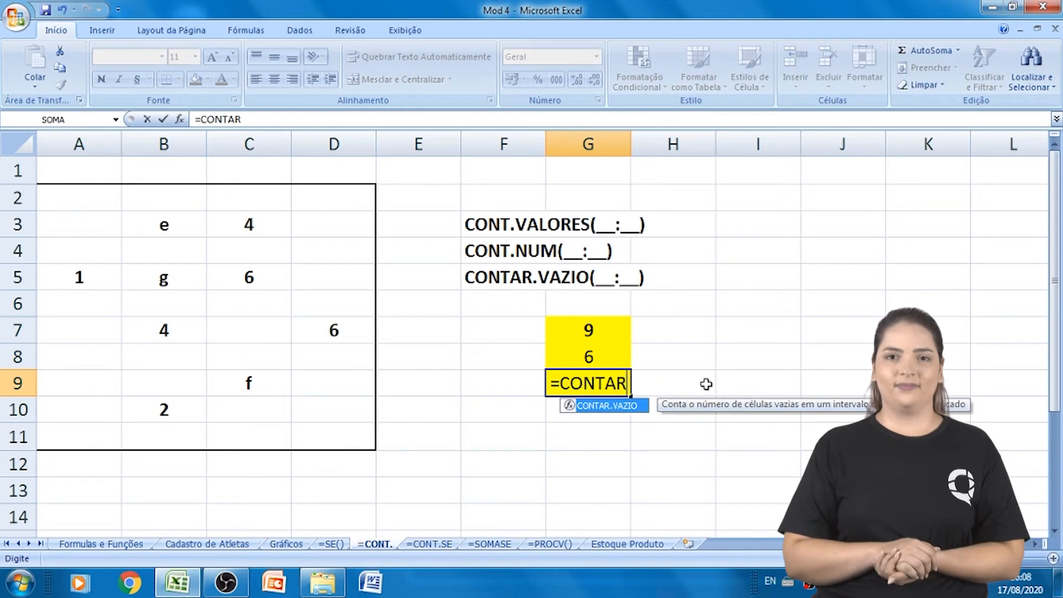
double_click(609, 406)
left_click_drag(52, 197, 323, 434)
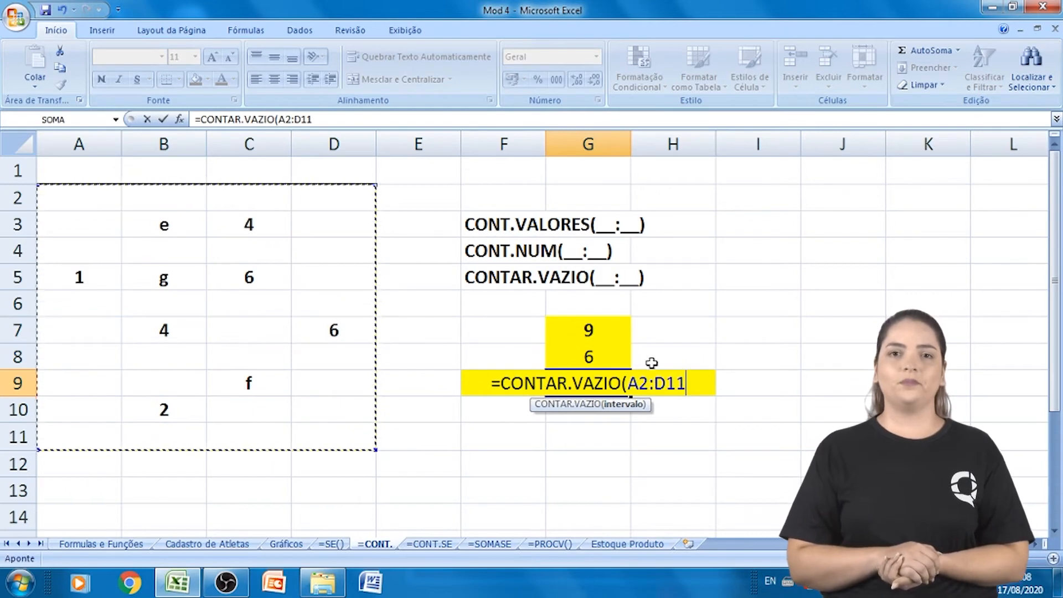
type(")")
key("Return")
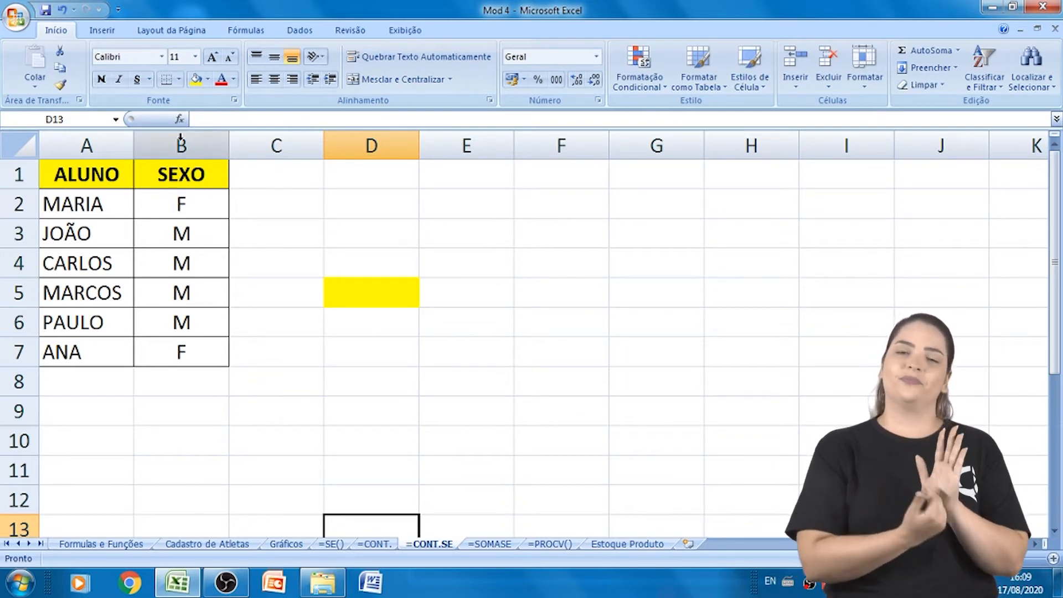
- On the =CONT.SE sheet, start a CONT.SE formula in the yellow cell D5 with the whole SEXO column B:B as the range
left_click(365, 298)
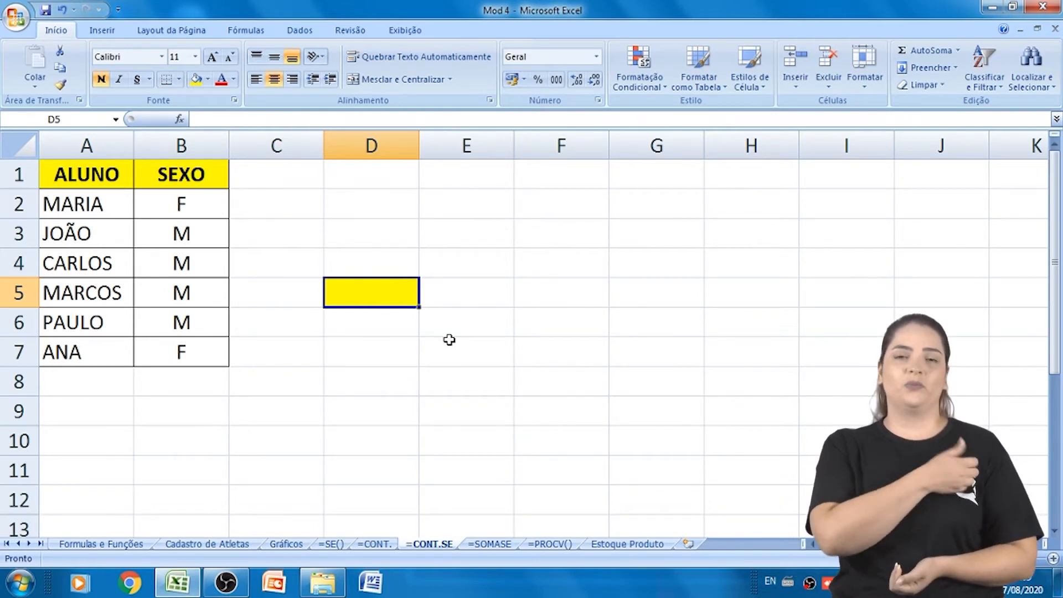
type("=")
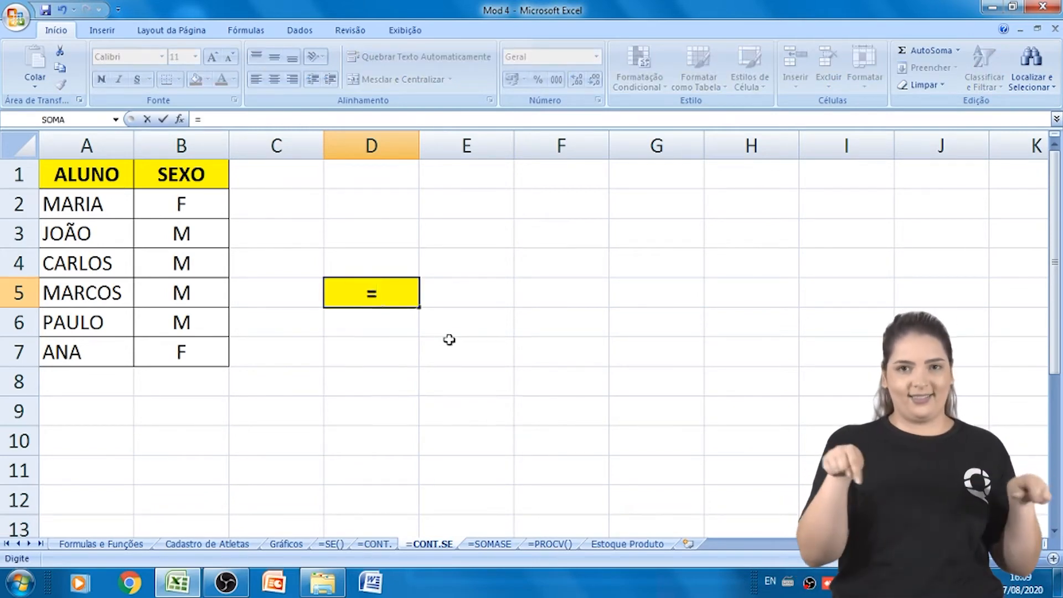
type("CONT.SE(")
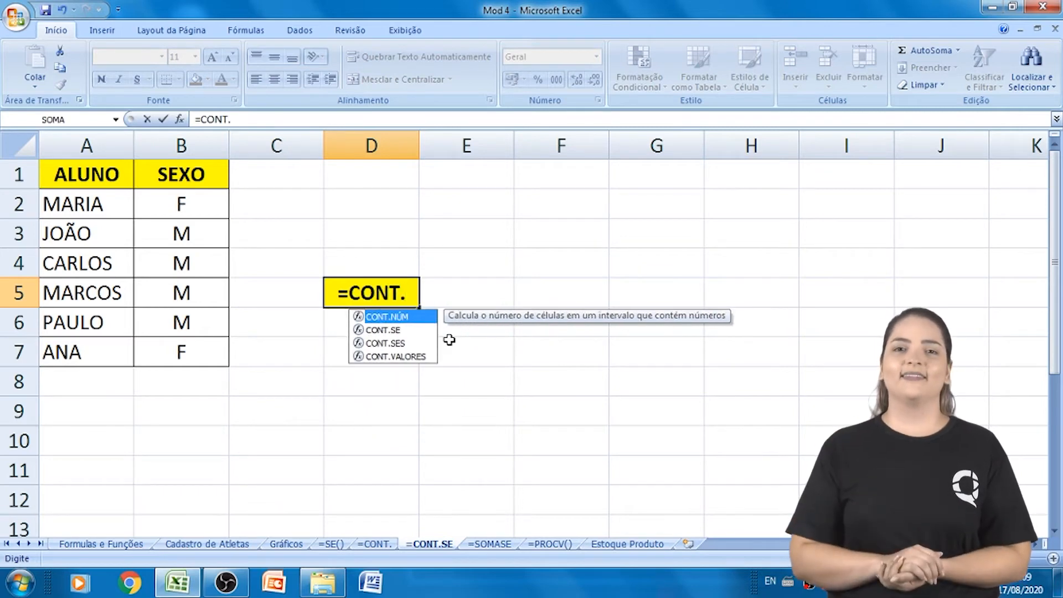
double_click(397, 330)
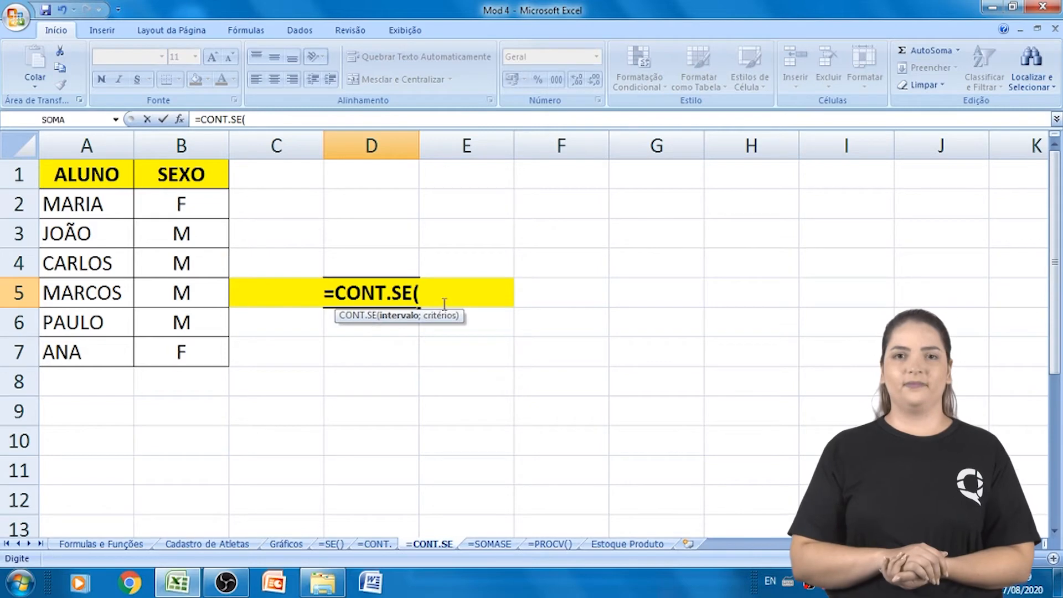
left_click(184, 145)
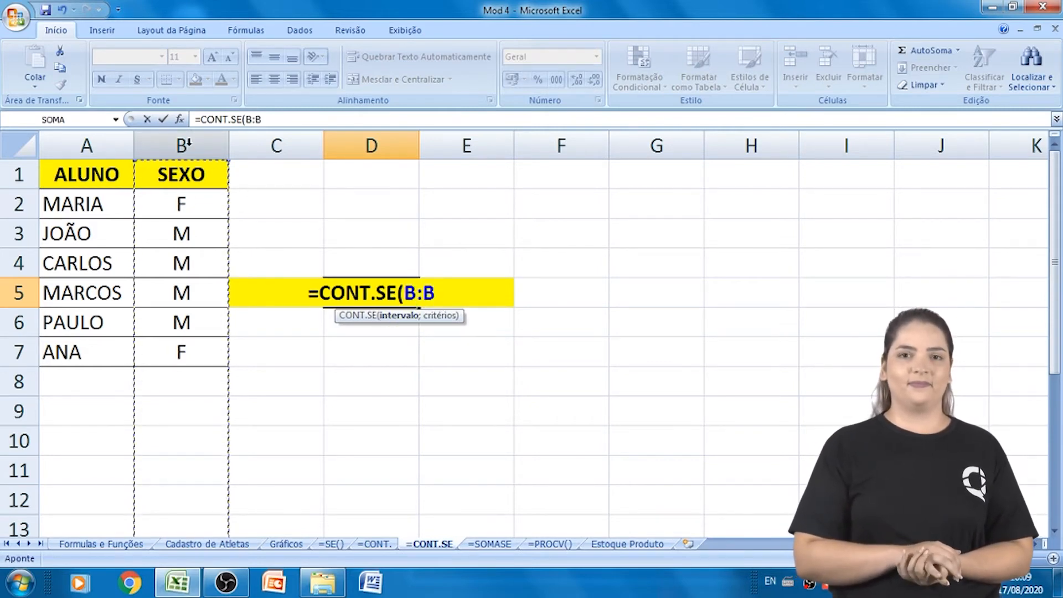
- Add "M" as the criterion, completing D5 as =CONT.SE(B:B;"M")
type(";")
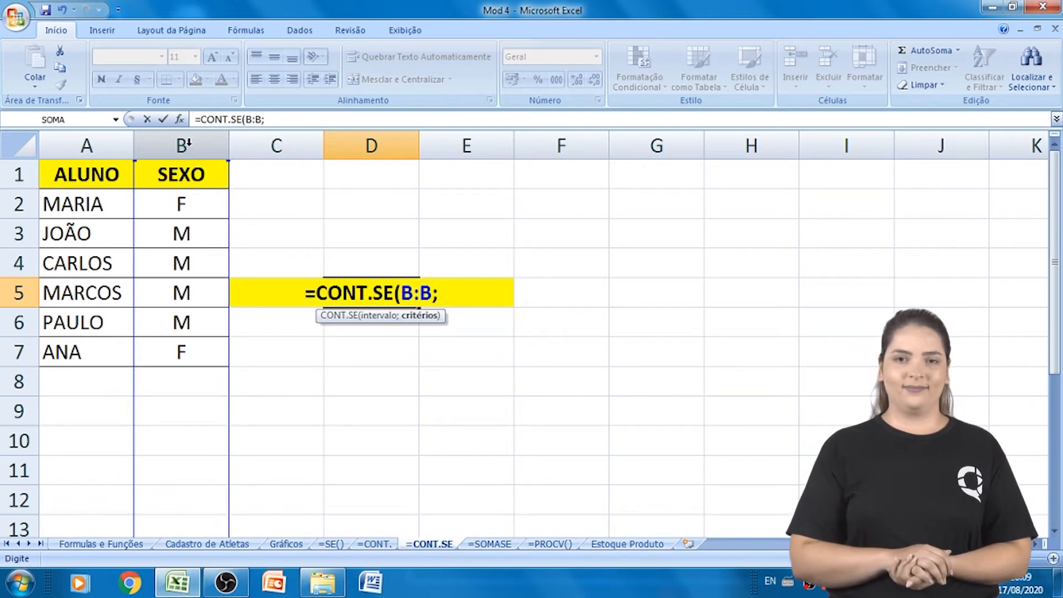
type("\"")
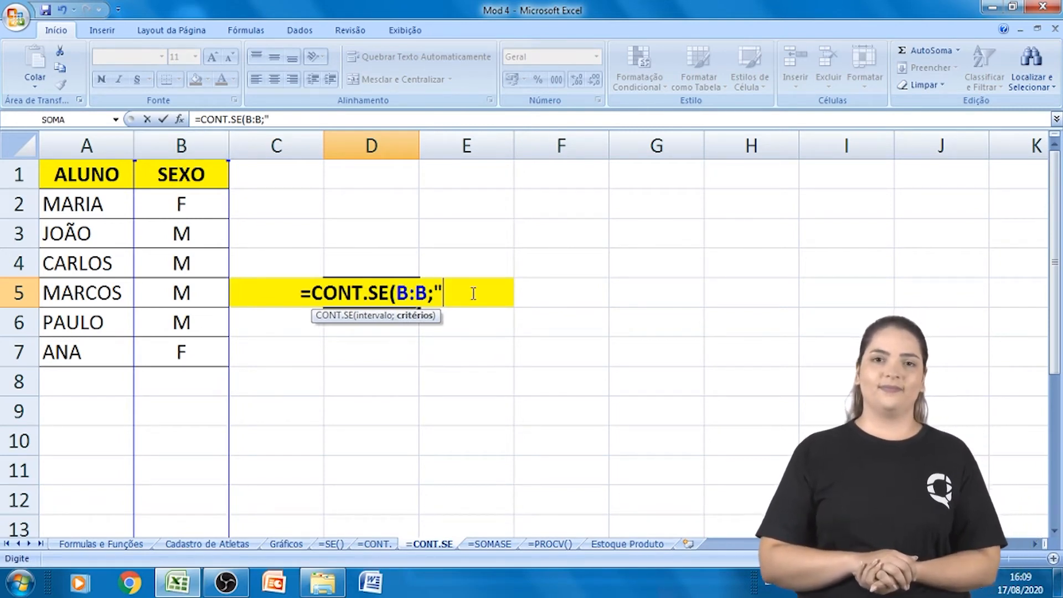
type("m")
key("BackSpace")
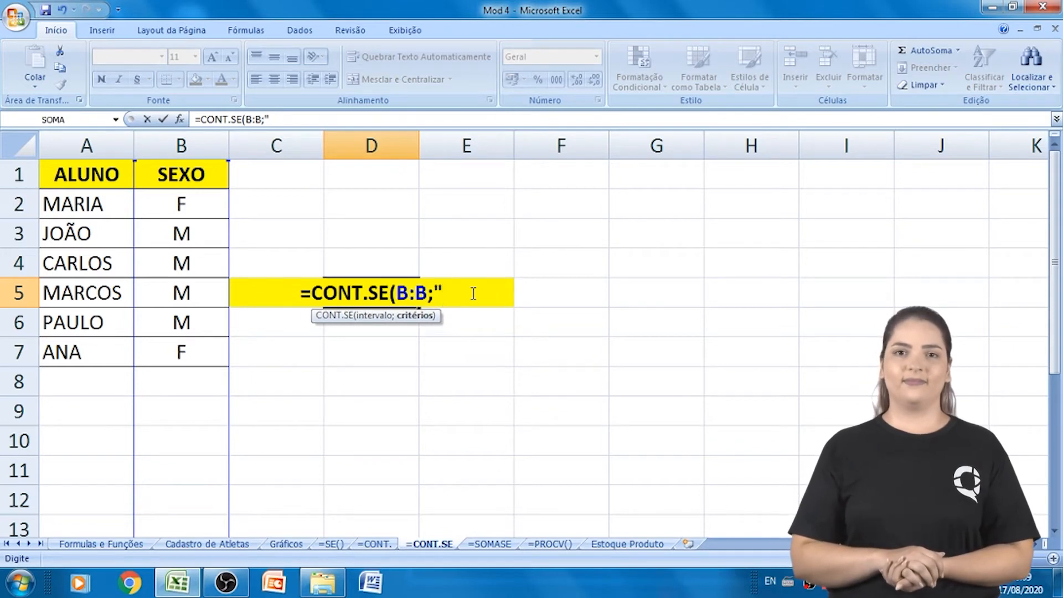
type("M\"")
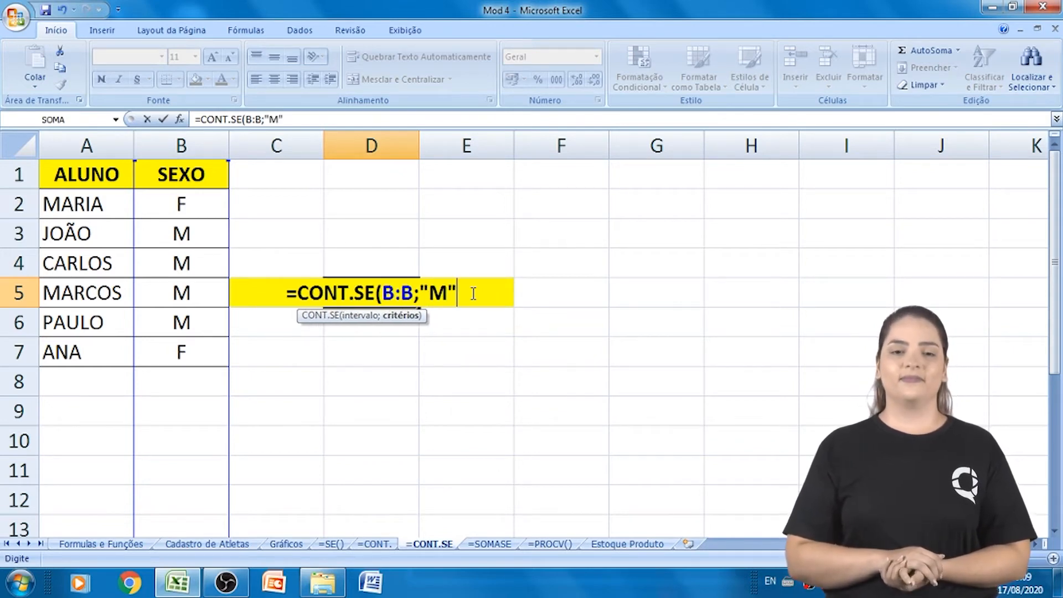
type(")")
key("Return")
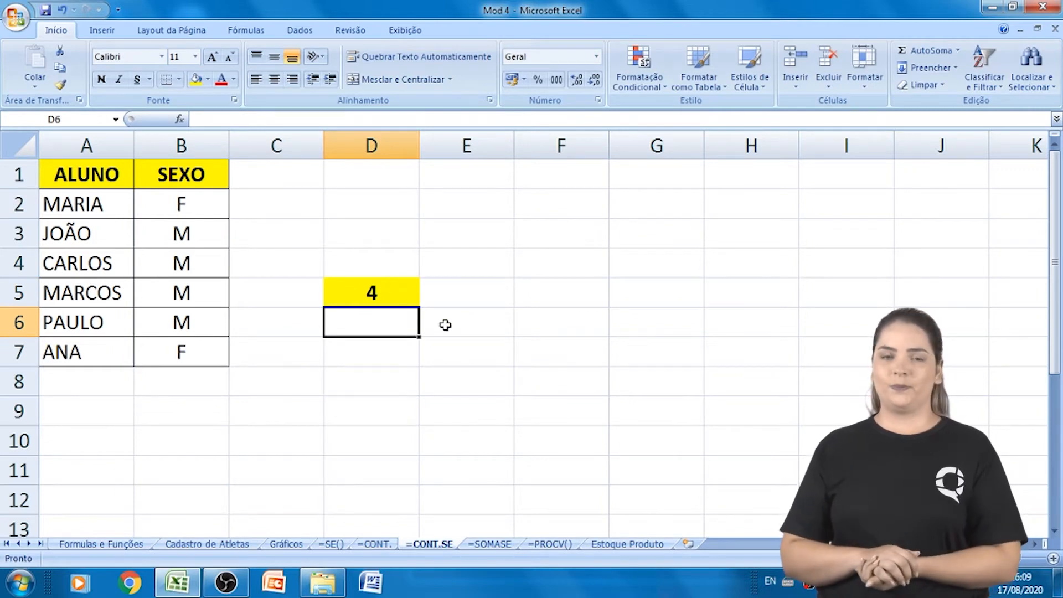
- On the =SOMASE sheet, start a SOMASE formula in the orange cell C10 with the SITUAÇÃO cells C2:C7 as the range
left_click(500, 545)
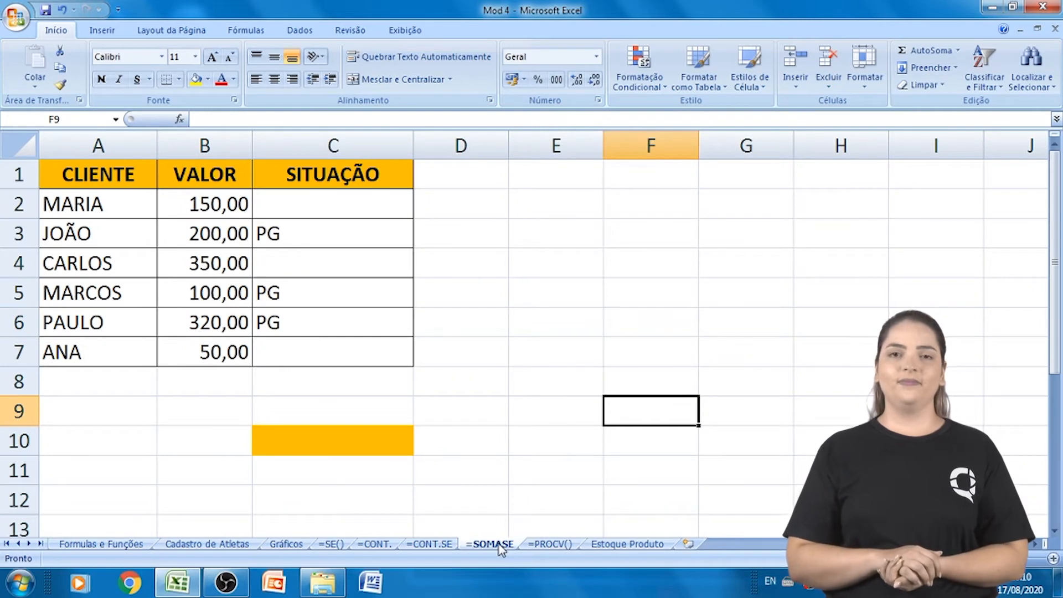
left_click(485, 418)
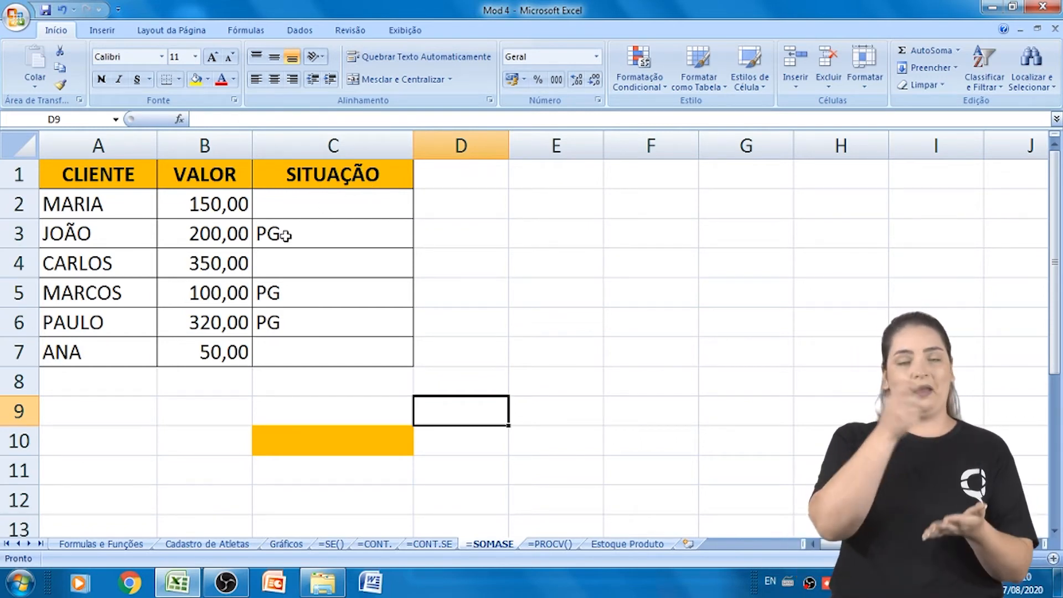
left_click(340, 448)
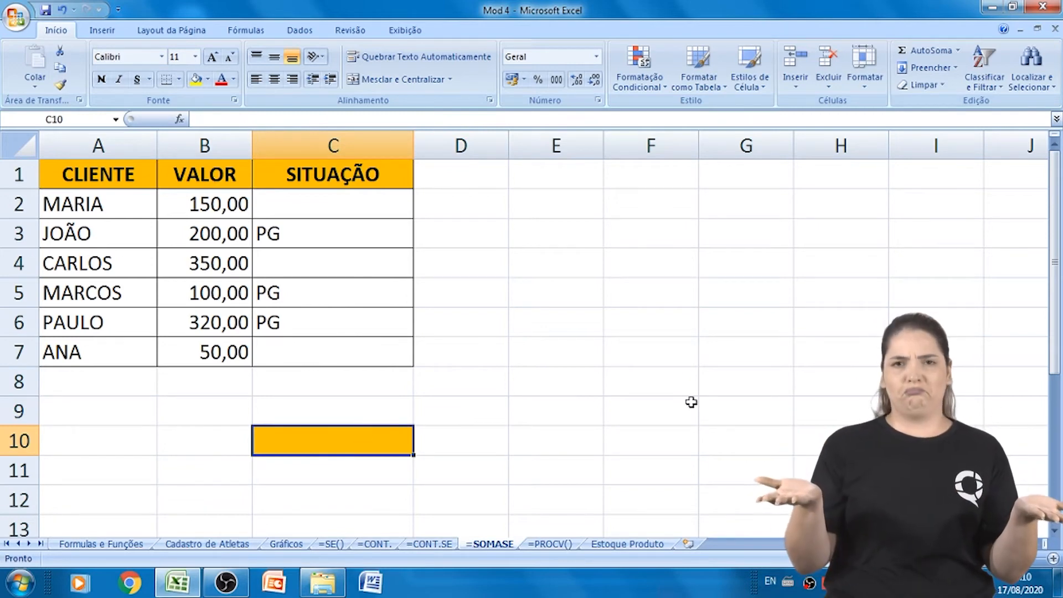
type("=")
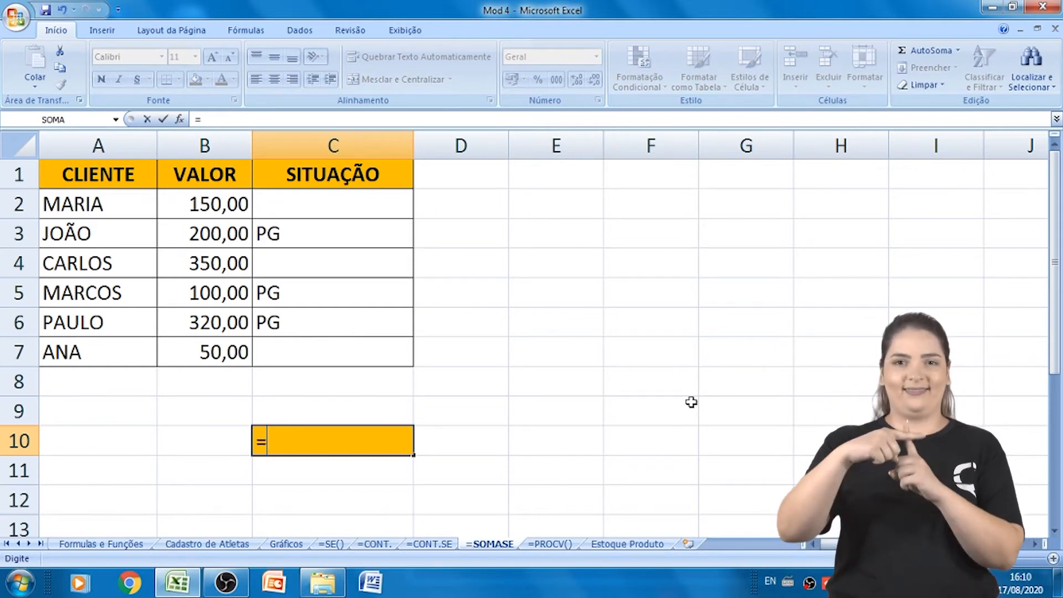
type("SOMAS")
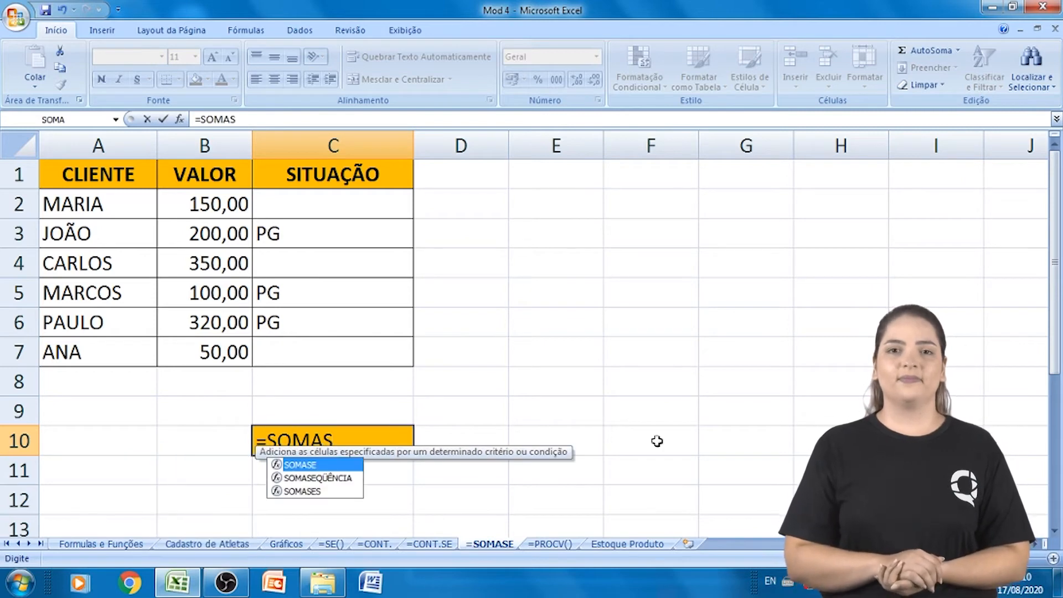
double_click(339, 469)
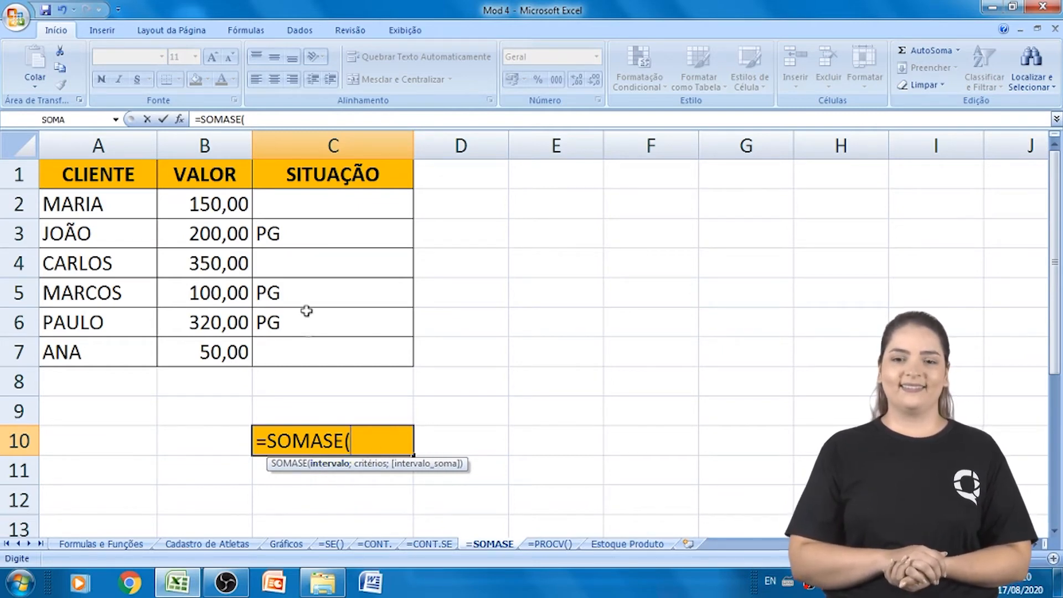
left_click_drag(321, 203, 330, 344)
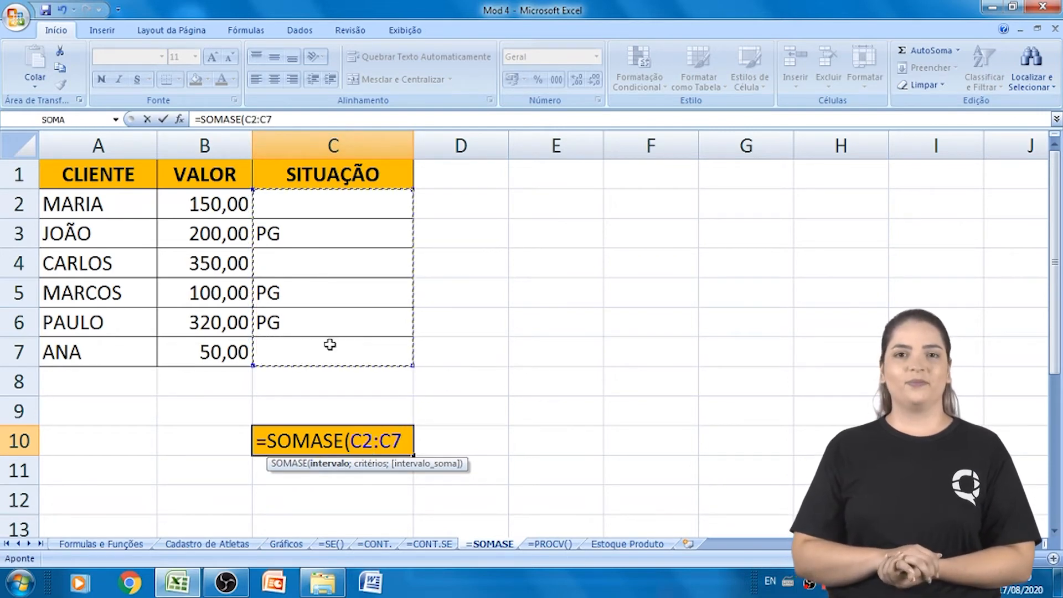
- Add "PG" as the criterion of the SOMASE formula in C10, followed by the separator for the sum range
type(";")
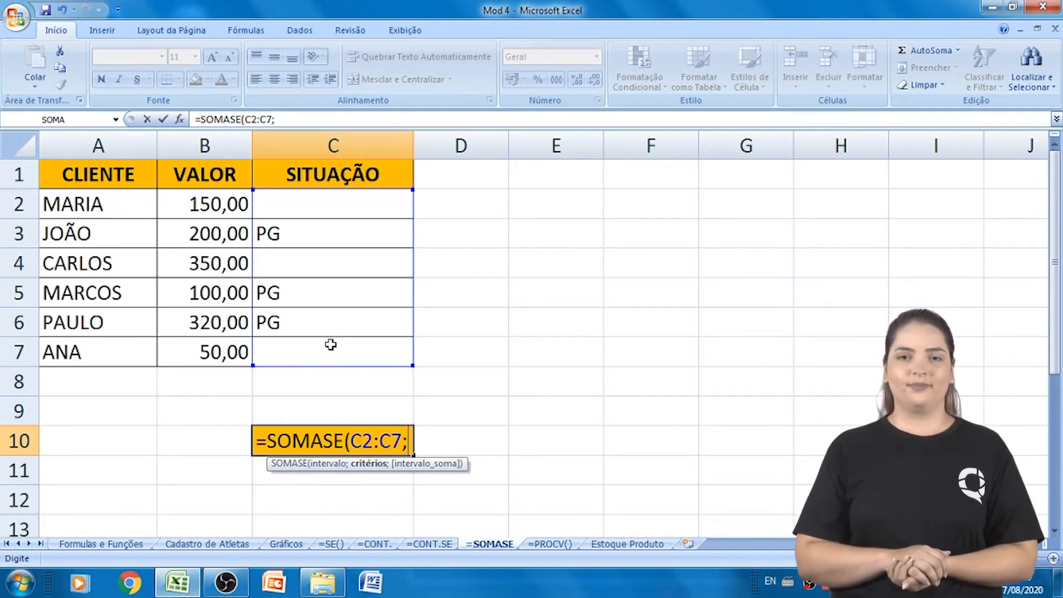
type("P")
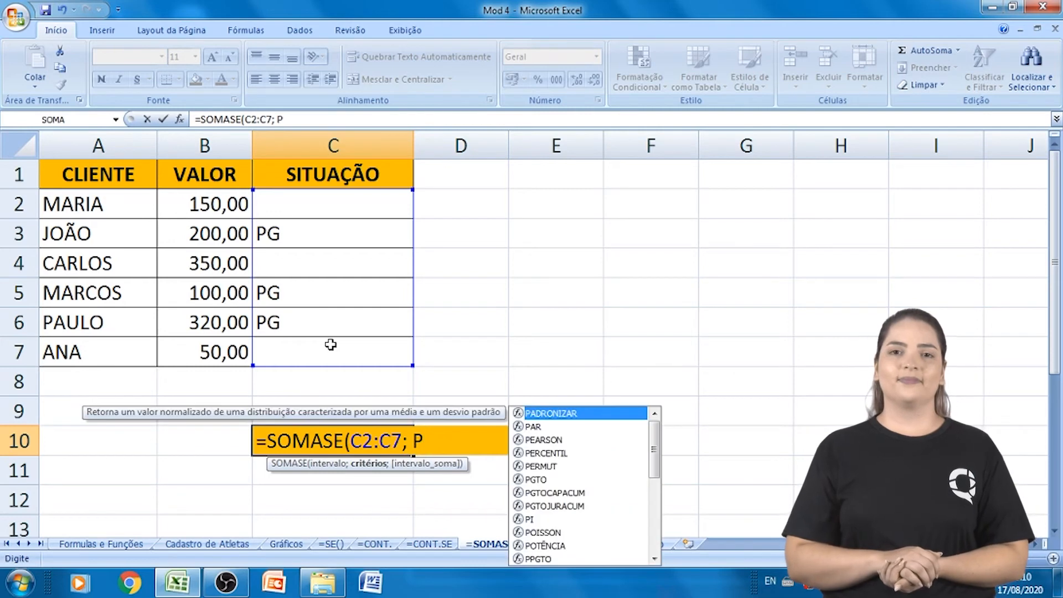
key("BackSpace")
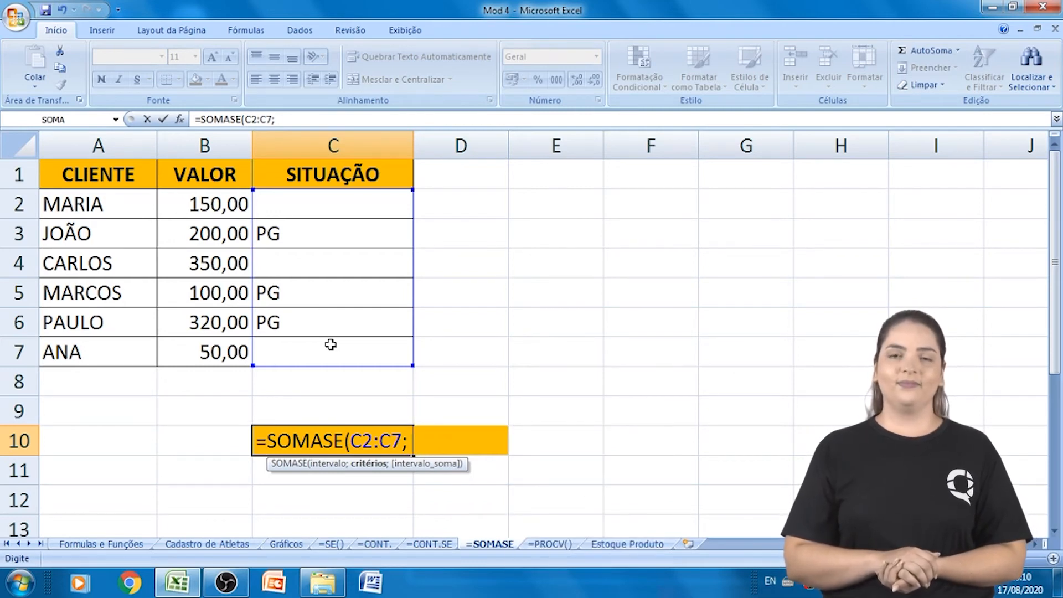
type("\"pg")
key("BackSpace")
key("BackSpace")
type("PG")
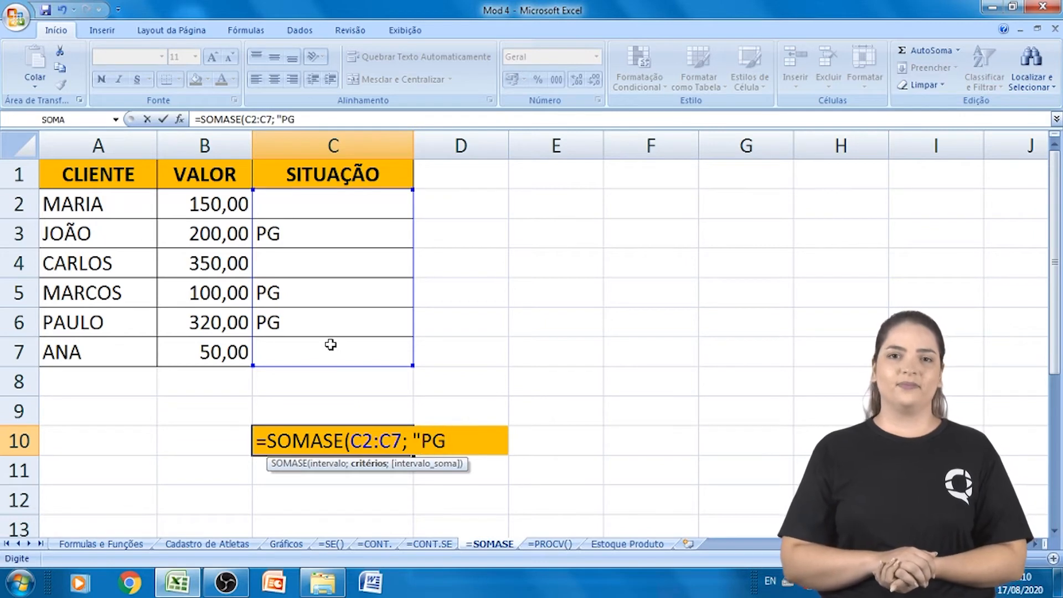
type("\";")
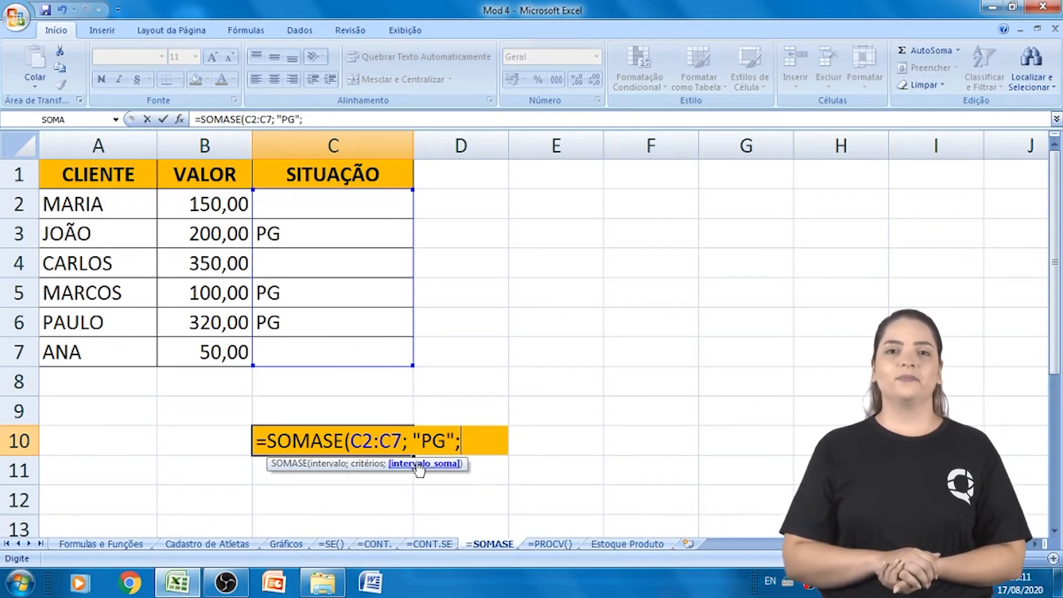
- Complete the SOMASE formula in C10 with the VALOR cells B2:B7 as the sum range
left_click(202, 198)
left_click_drag(202, 198, 202, 352)
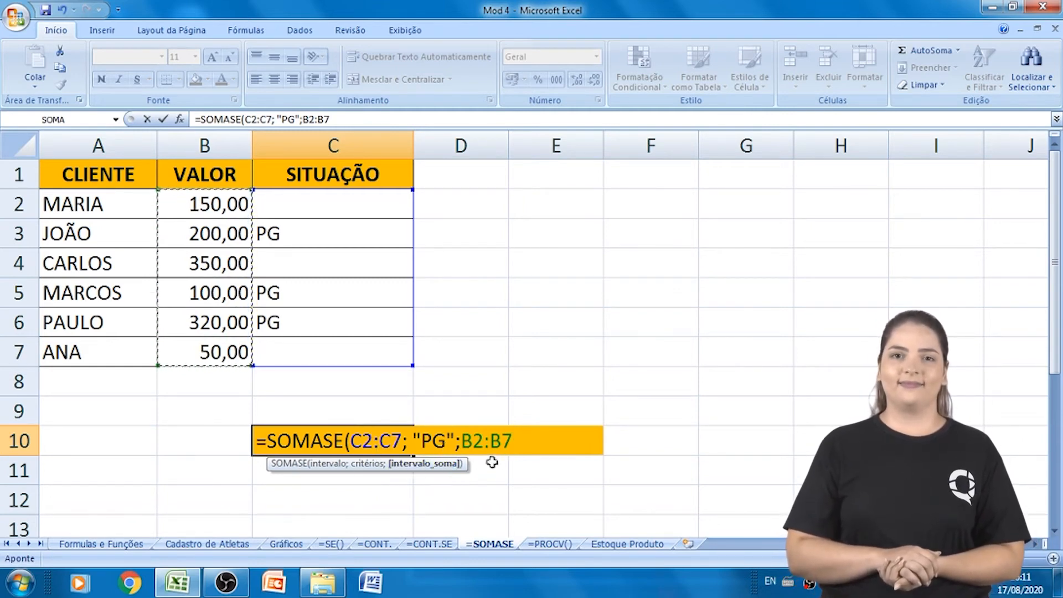
type(")")
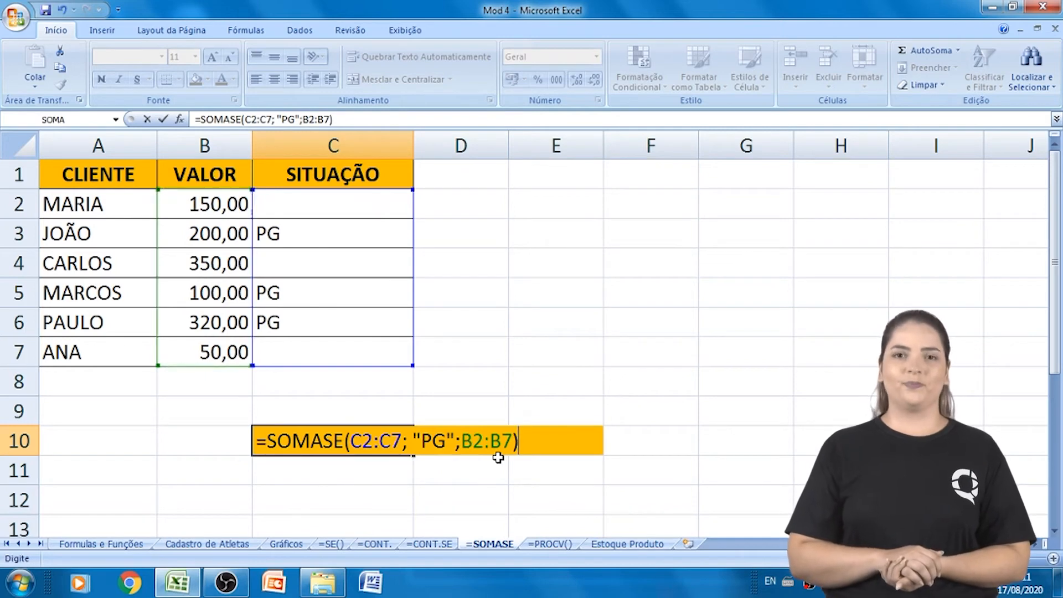
key("Return")
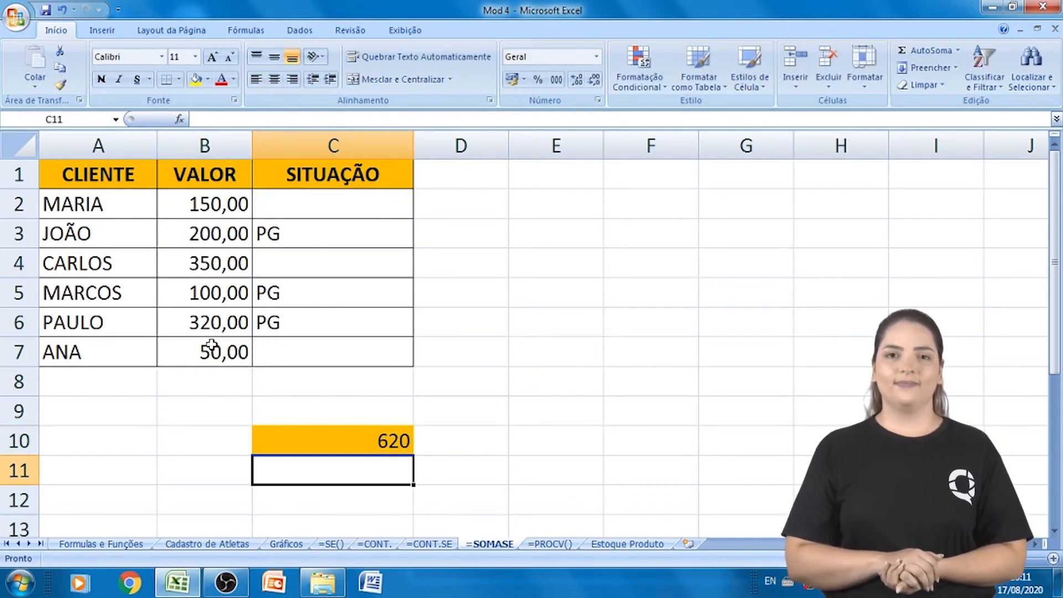
left_click(650, 321)
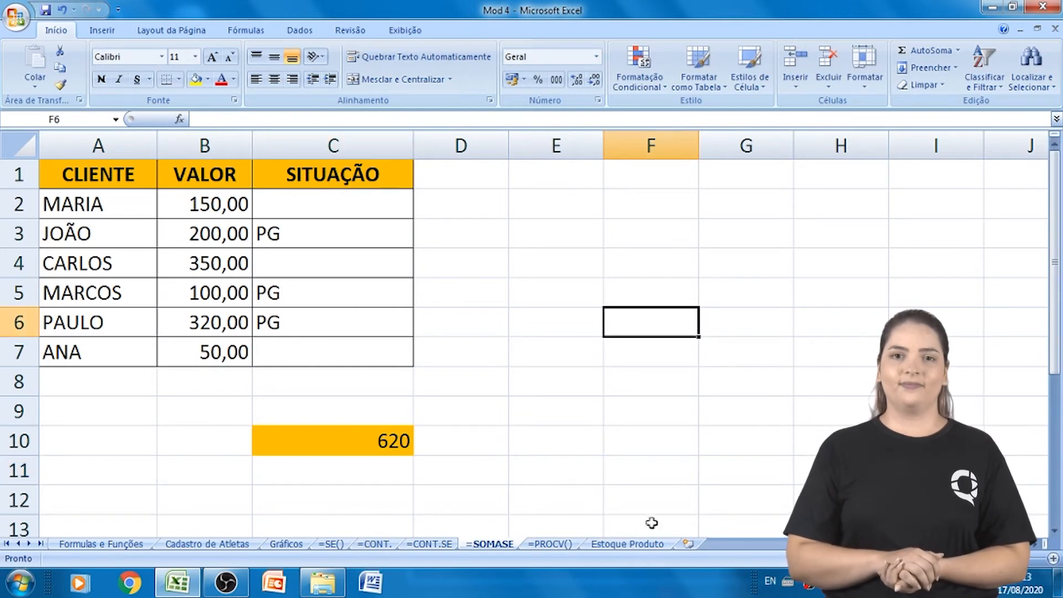
- On the =PROCV() sheet, start a PROCV formula in the PRODUTO cell G2 with the yellow cell G1 as the lookup value
left_click(551, 544)
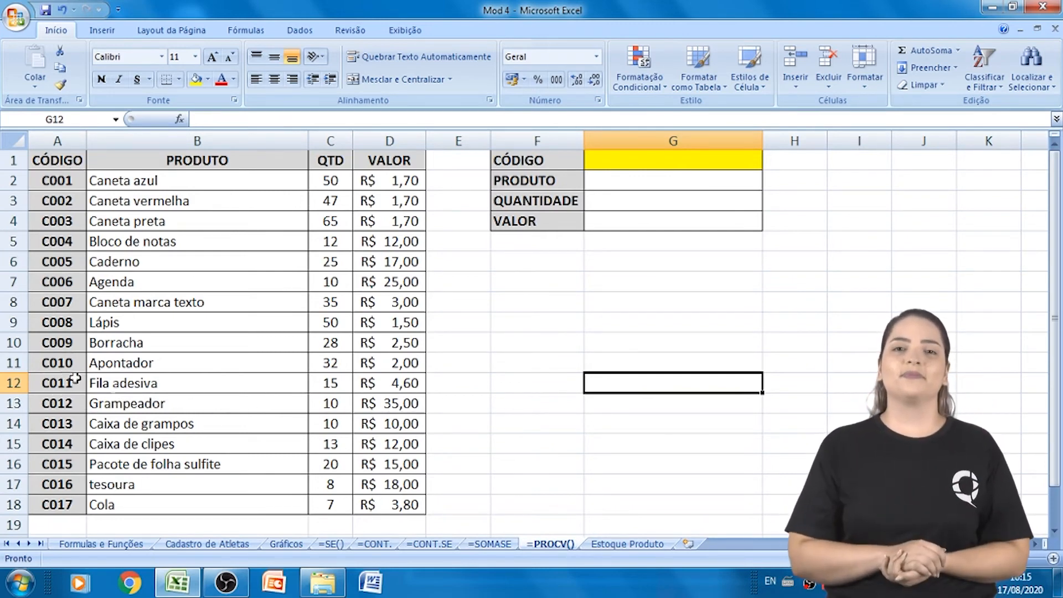
left_click(690, 459)
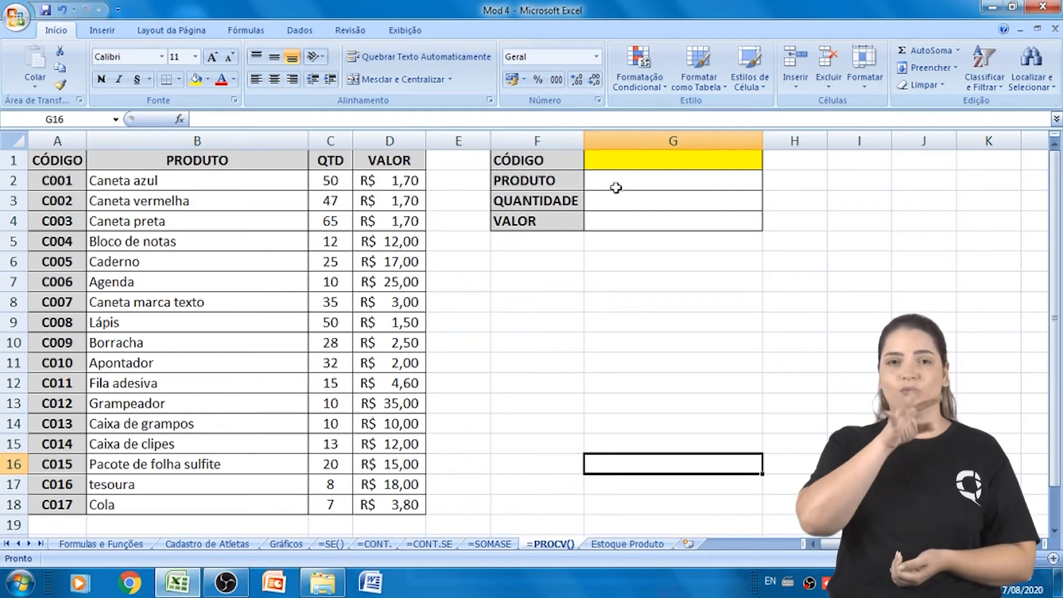
left_click(643, 159)
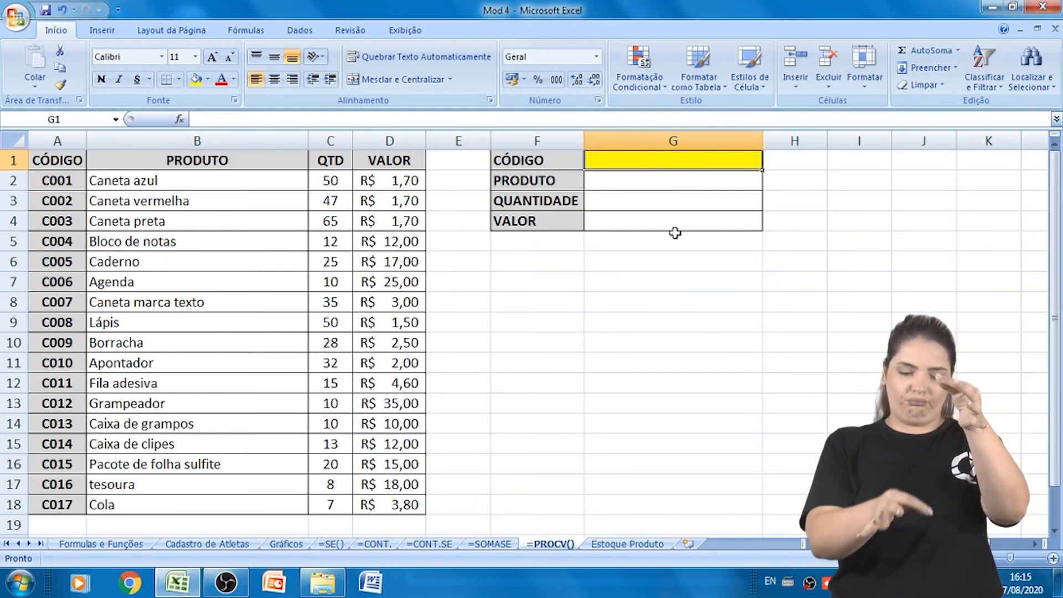
scroll(648, 301, "down", 6)
scroll(650, 303, "down", 6)
scroll(648, 301, "up", 12)
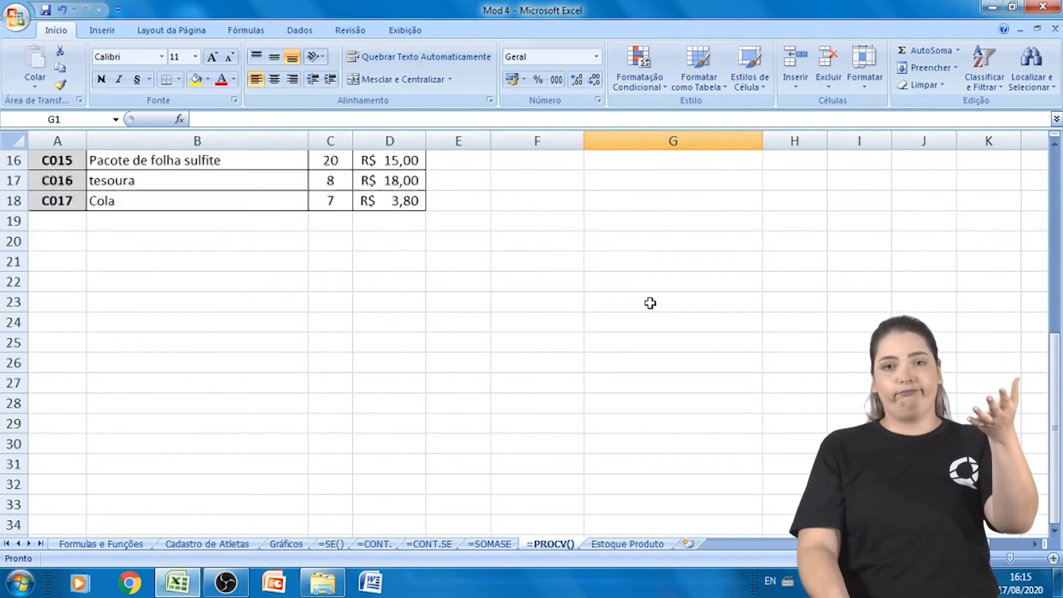
left_click(612, 182)
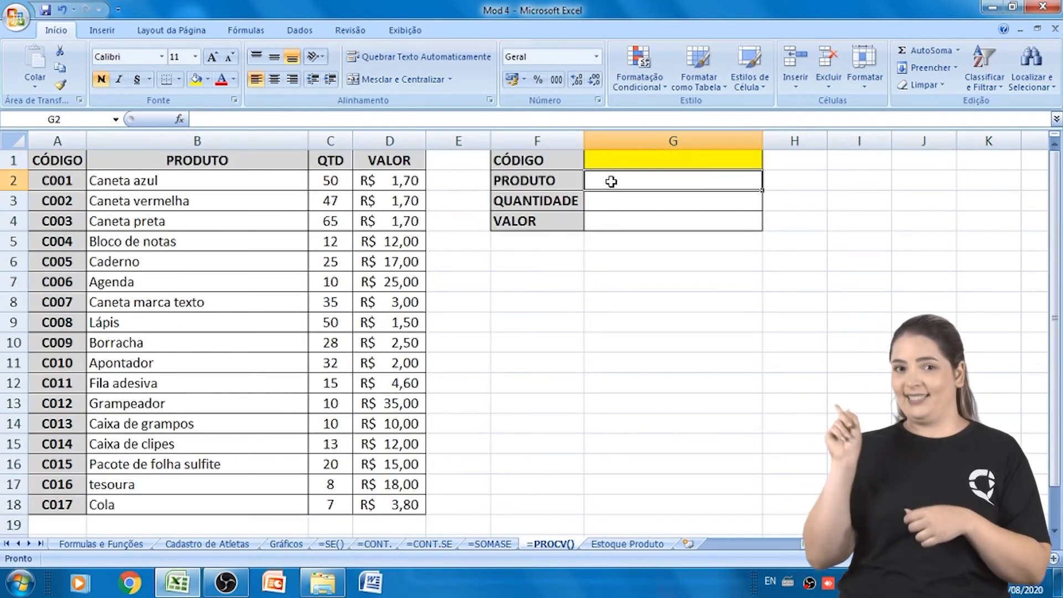
type("=")
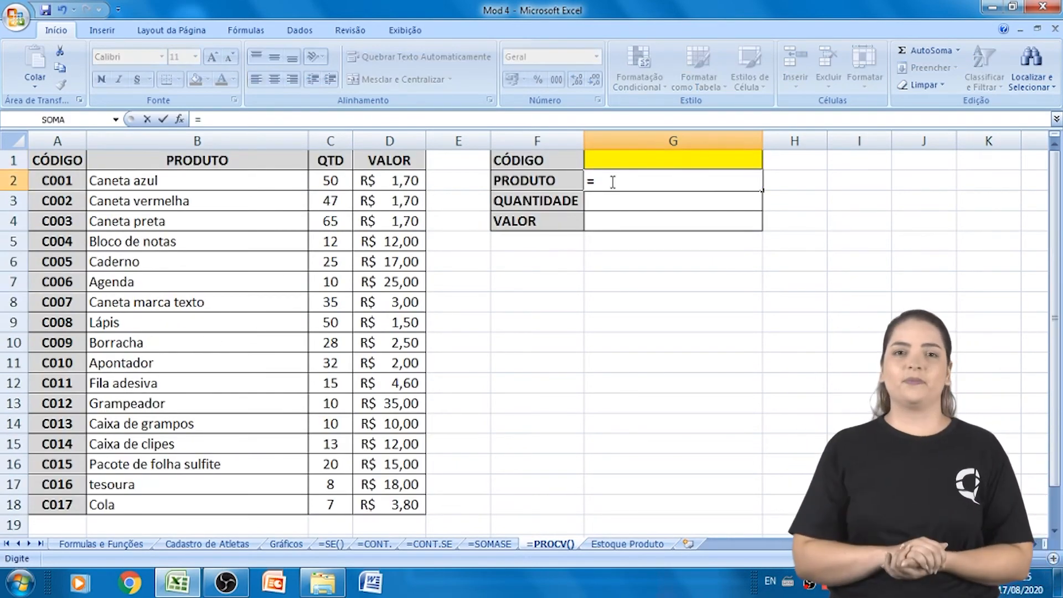
type("PROCV")
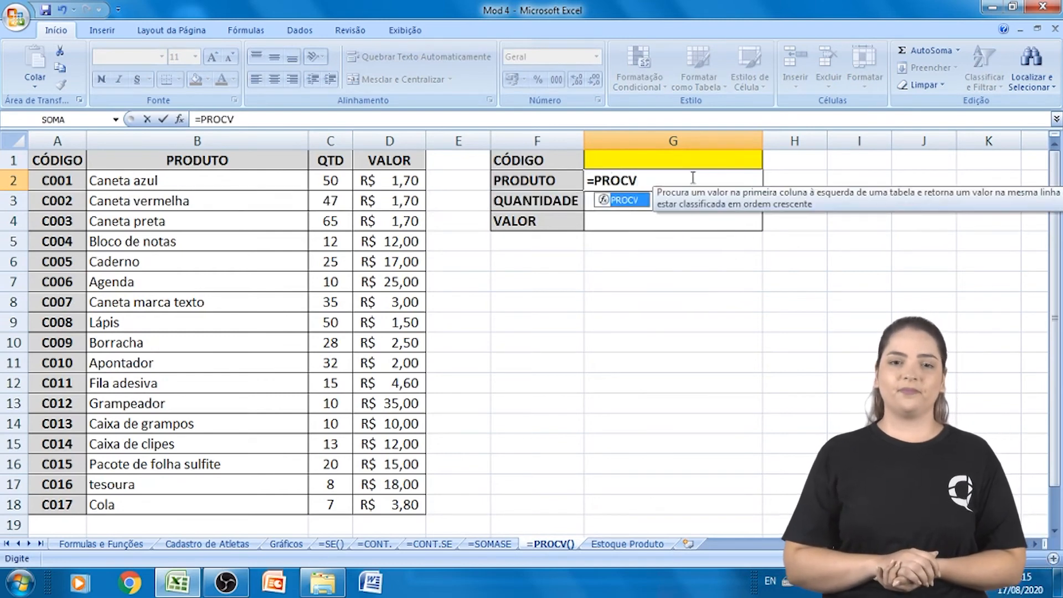
double_click(631, 200)
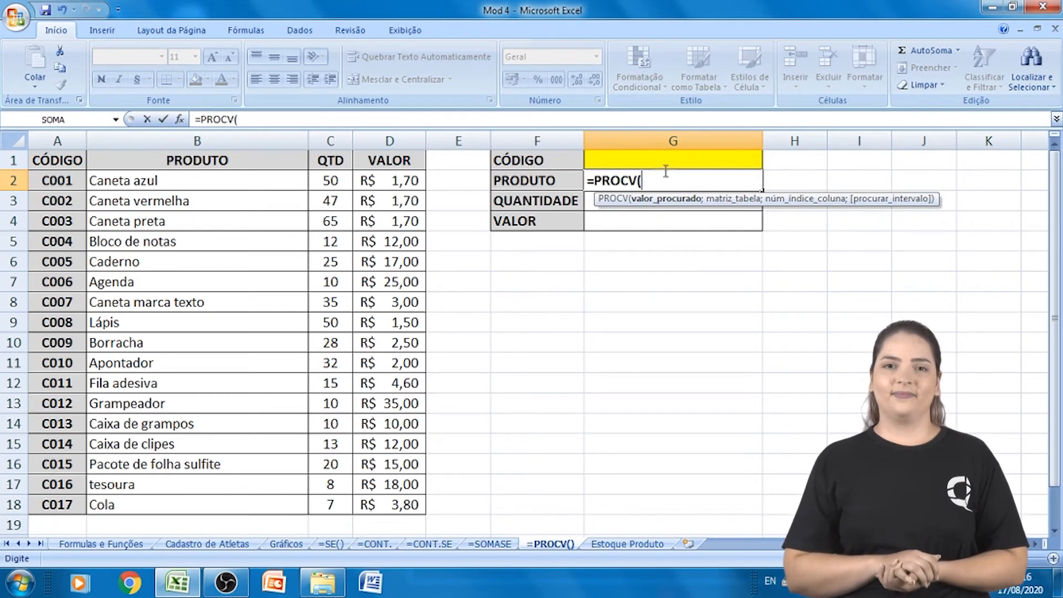
left_click(654, 159)
type(";")
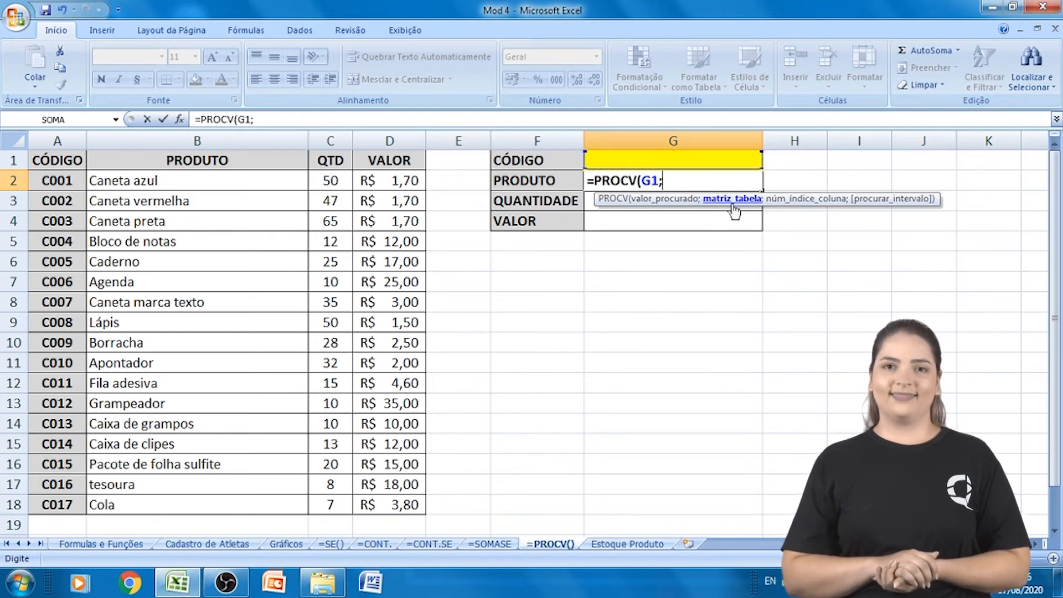
- Complete the PROCV formula in G2 with whole columns A:D as the table, column index 2 and 0 for an exact match
left_click_drag(408, 503, 39, 161)
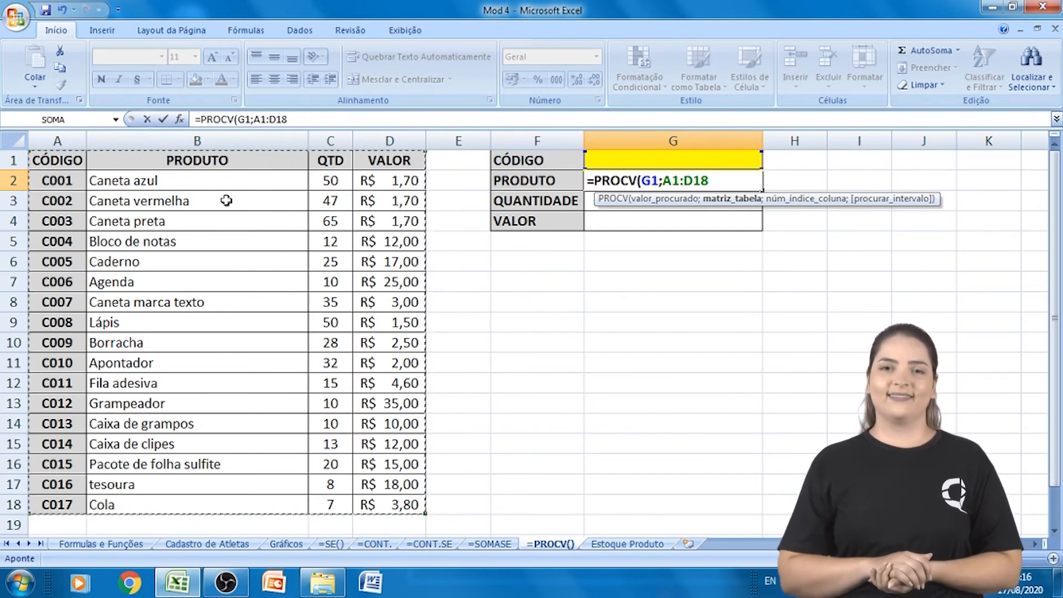
left_click_drag(64, 138, 365, 143)
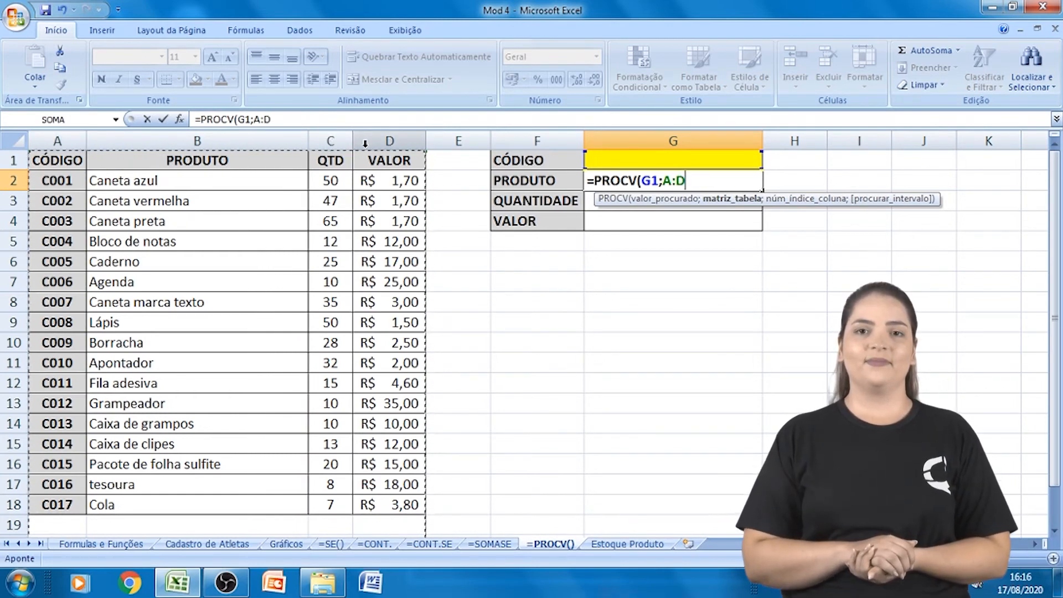
type(";2")
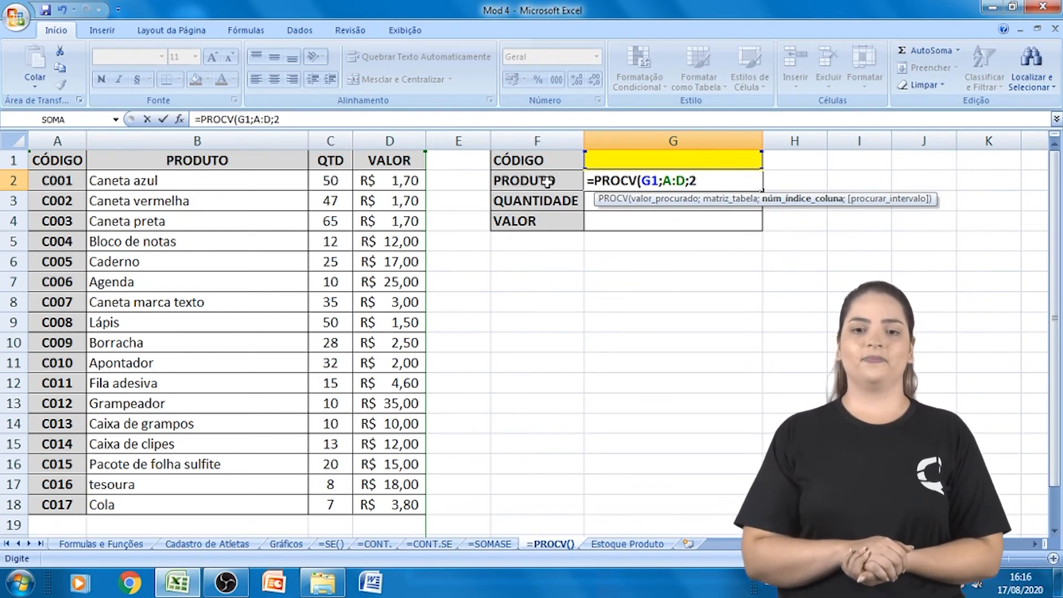
type(";")
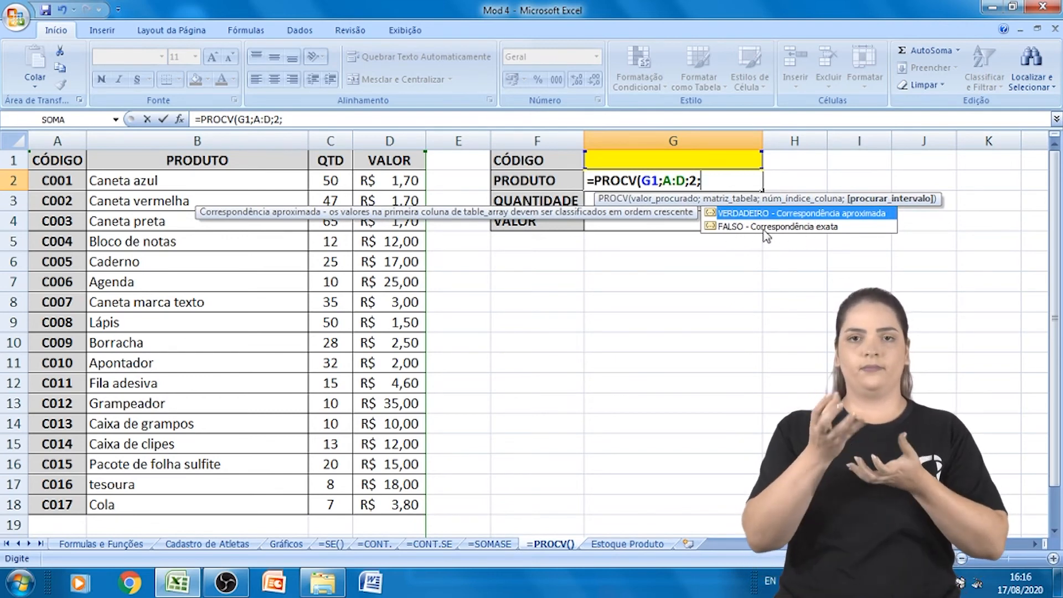
type("0")
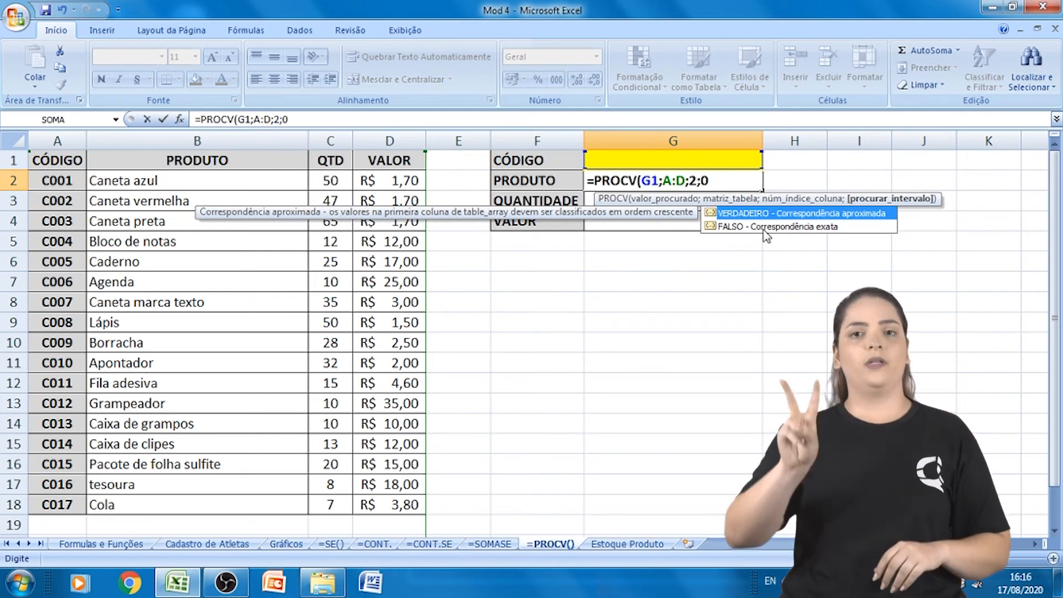
type(")")
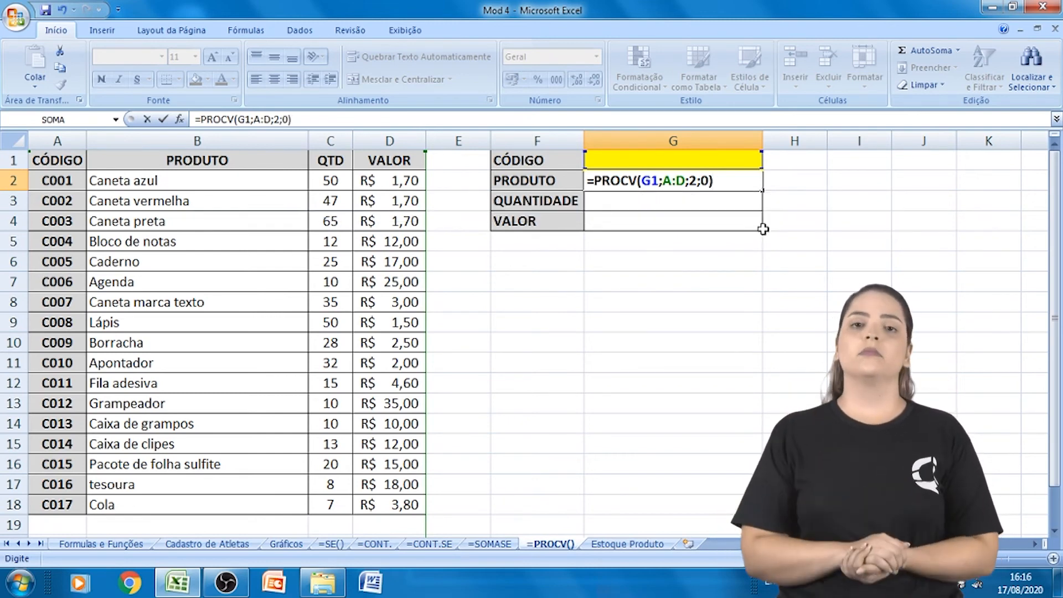
key("Return")
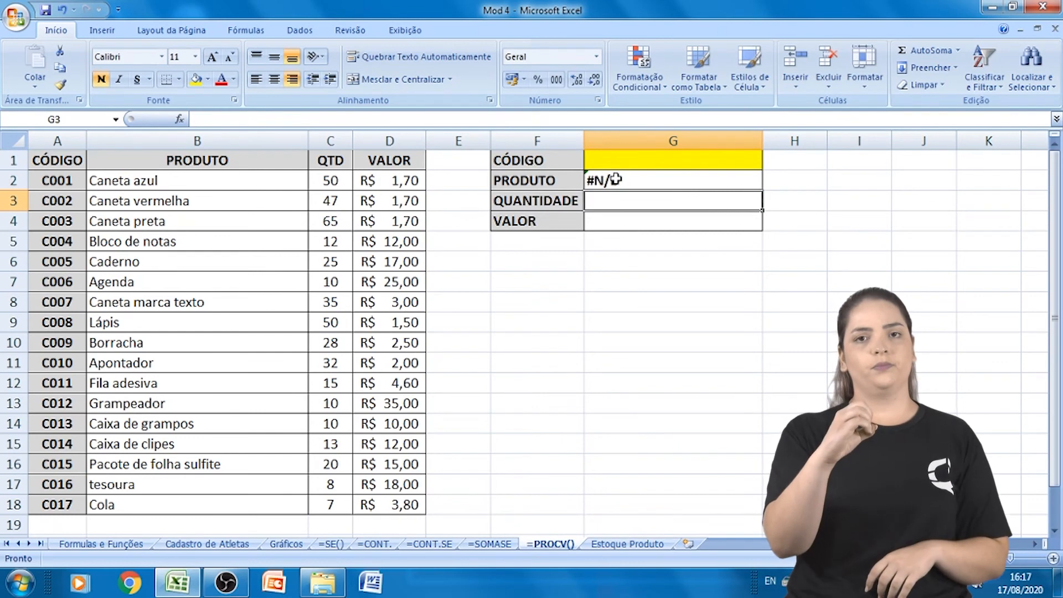
- Enter the code C011 in the yellow CÓDIGO cell G1
left_click(633, 164)
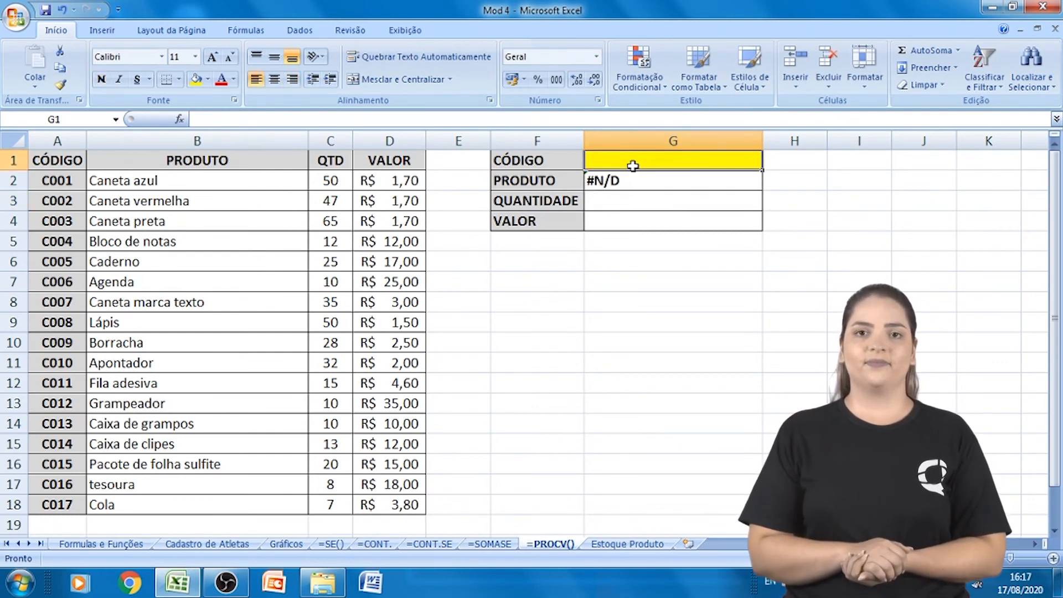
type("C")
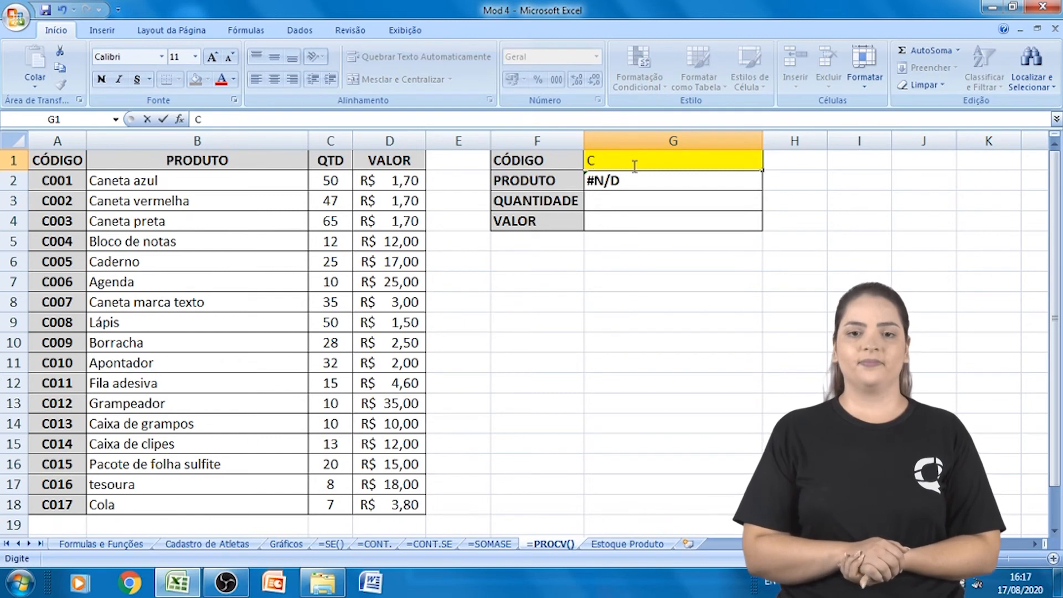
key("Return")
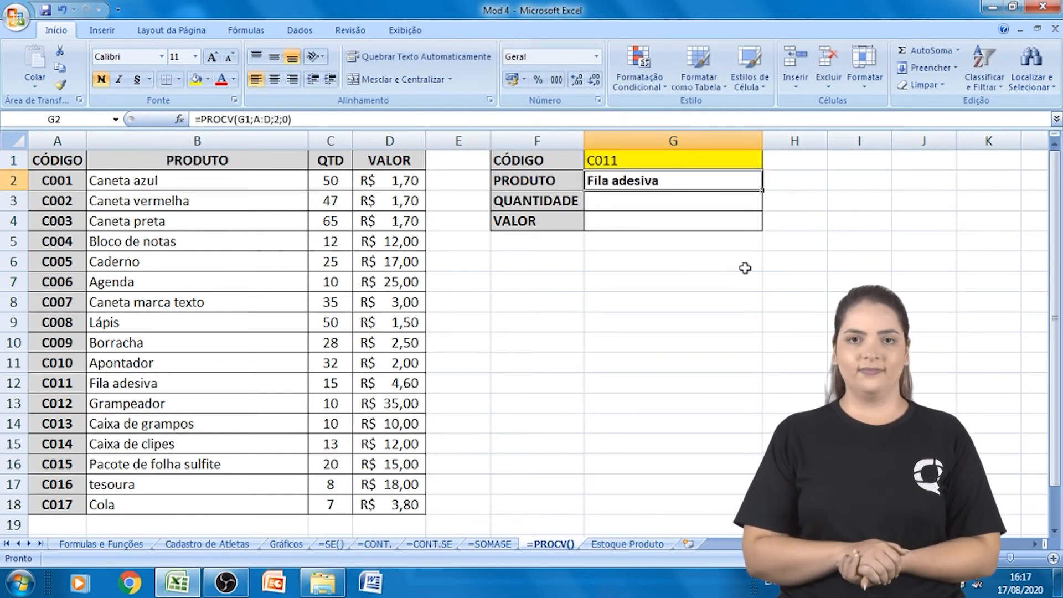
left_click(755, 201)
left_click(884, 276)
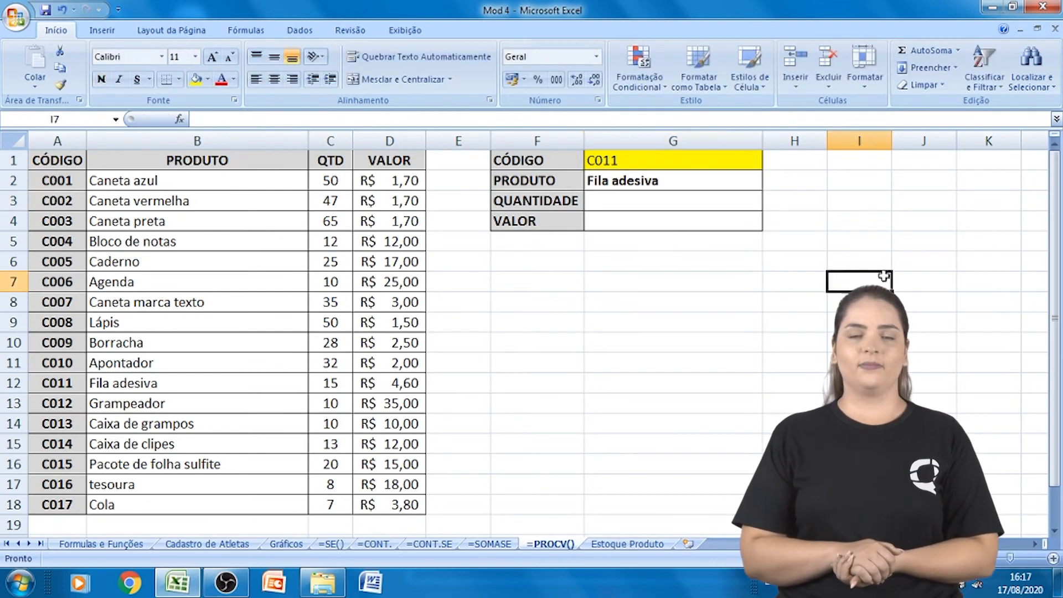
- Left-align the QUANTIDADE cell G3 and start a PROCV formula in it with G1 as the lookup value
left_click(625, 198)
left_click(255, 79)
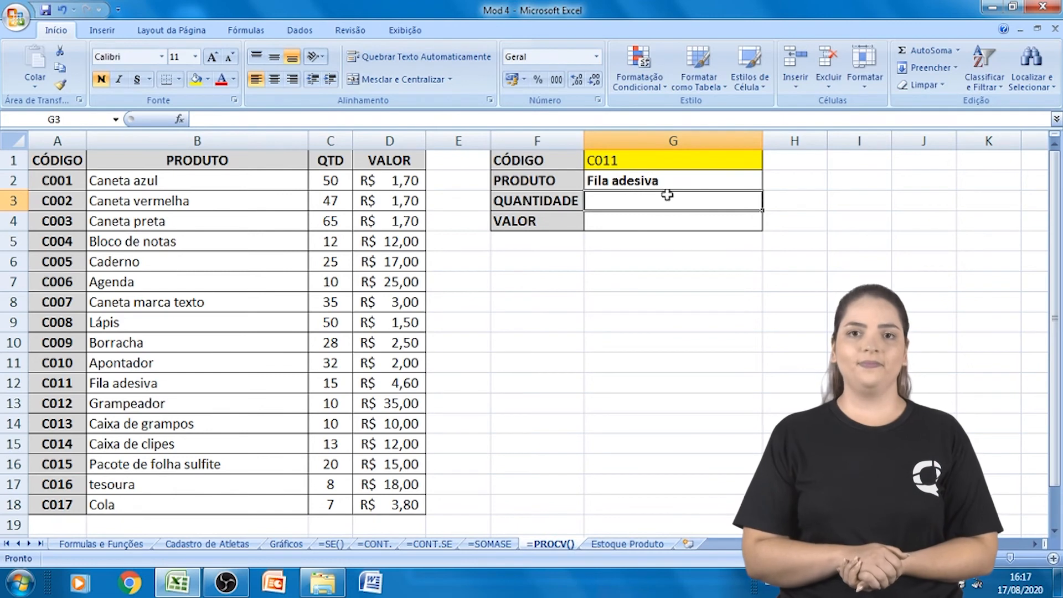
type("=")
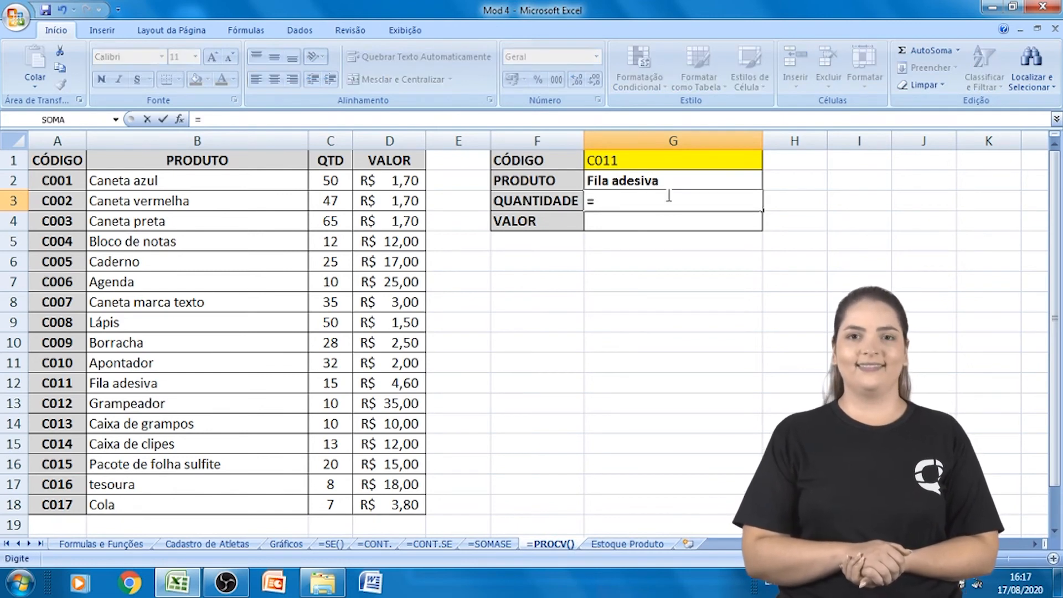
type("PROV")
key("BackSpace")
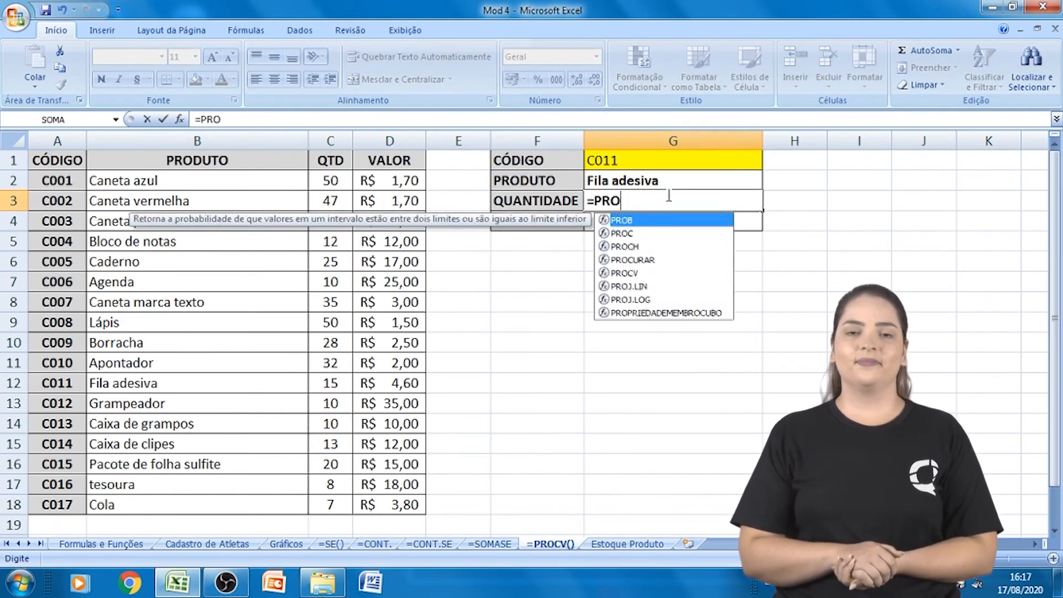
type("CV")
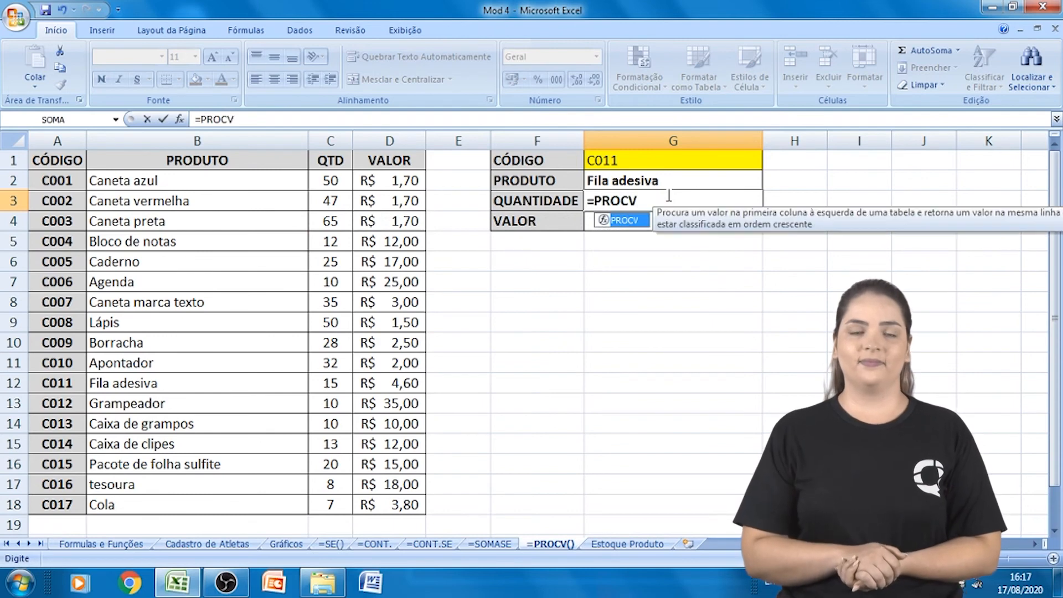
double_click(635, 222)
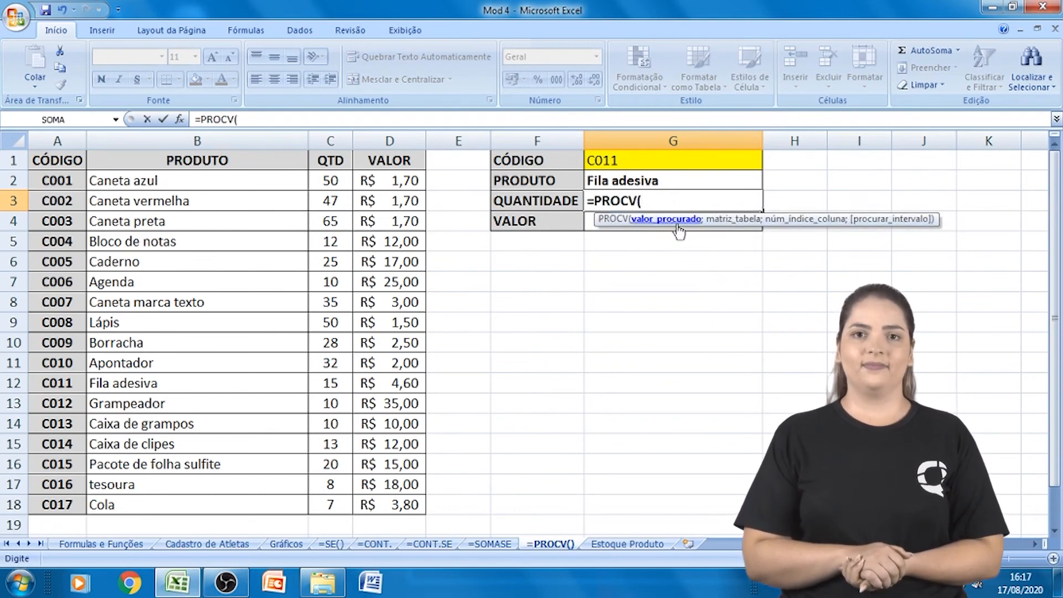
left_click(725, 155)
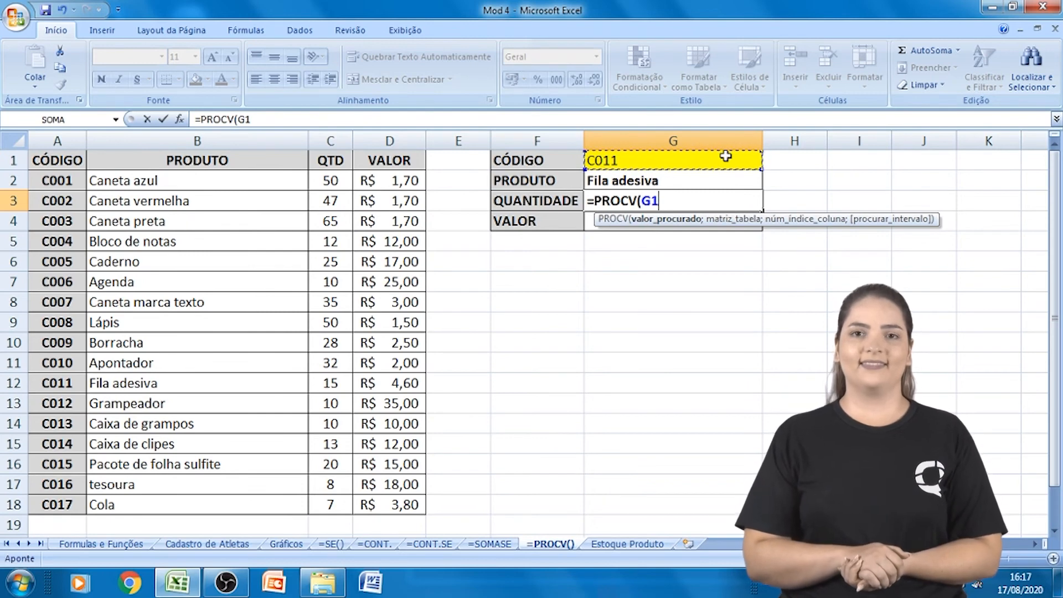
type(";")
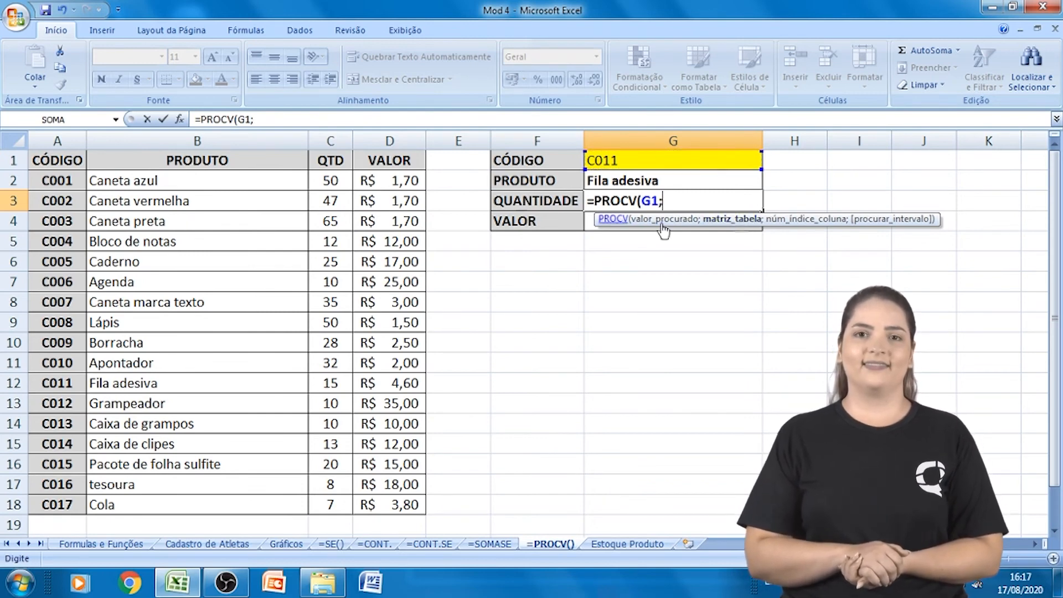
- Complete the formula in G3 as =PROCV(G1;A:D;3;0), using whole columns A:D as the table
left_click_drag(54, 138, 360, 142)
type(";")
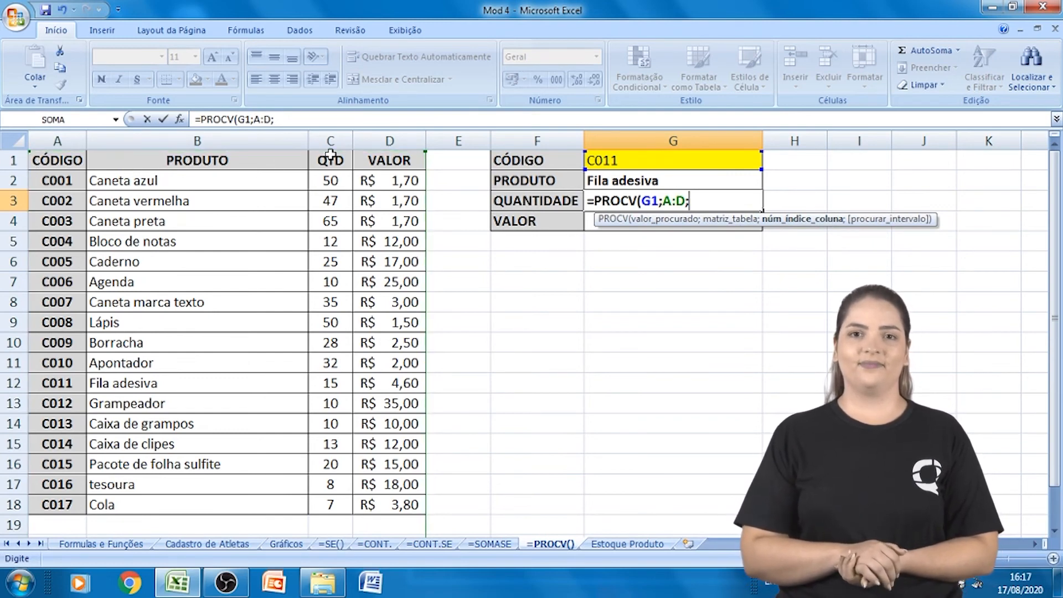
type("3;")
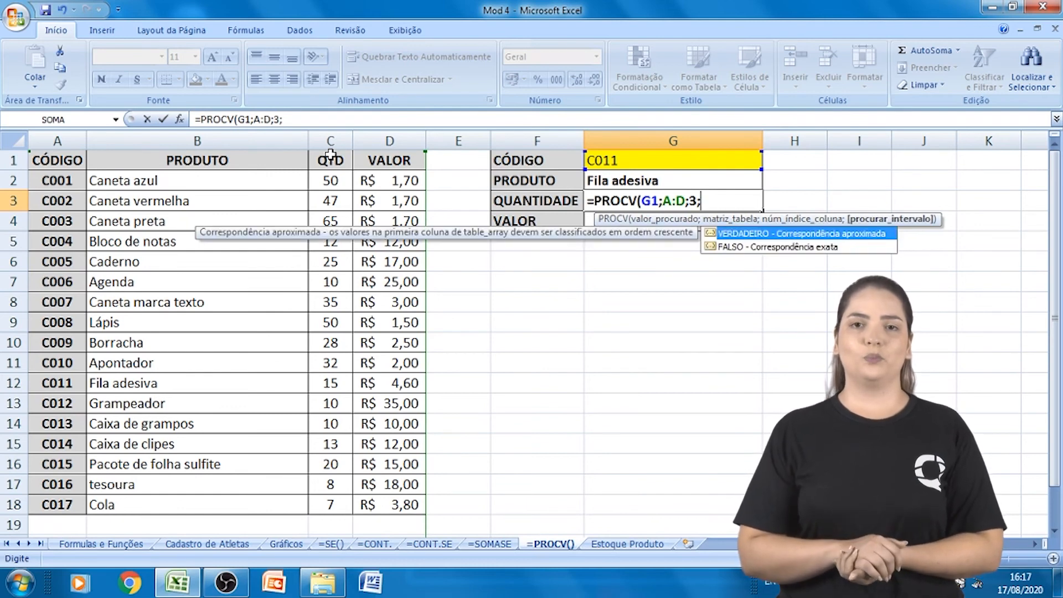
type("0)")
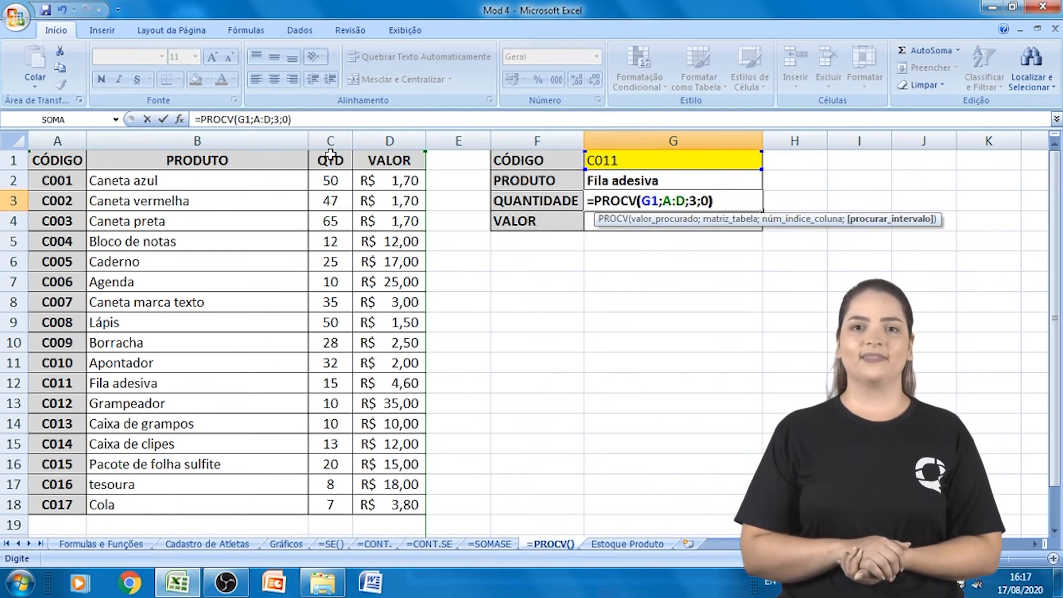
key("Return")
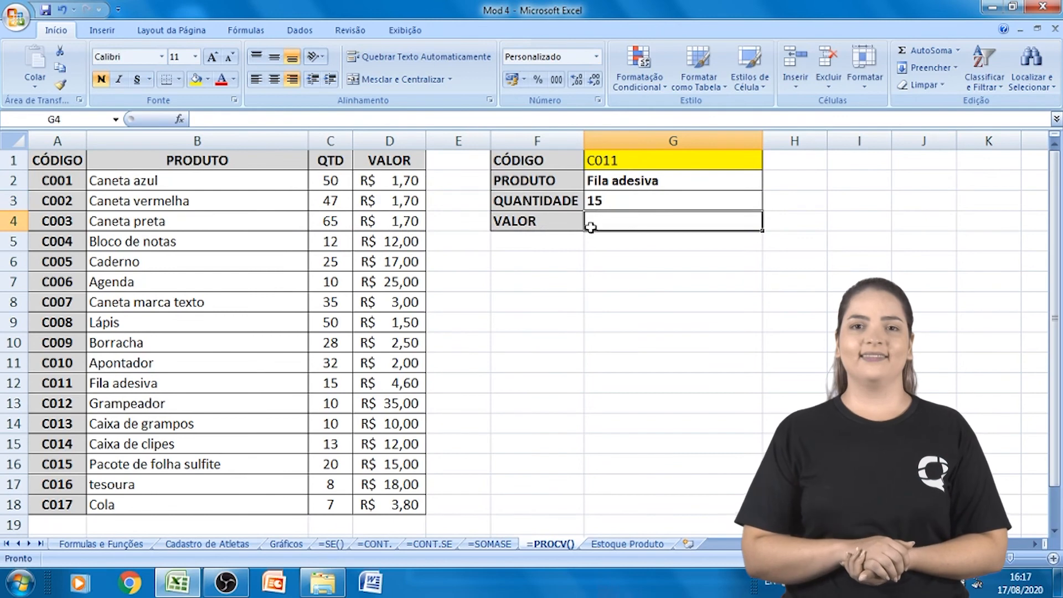
- Enter the formula =PROCV(G1;A:D;4;0) in the VALOR cell G4, using whole columns A:D as the table
type("=PROCV")
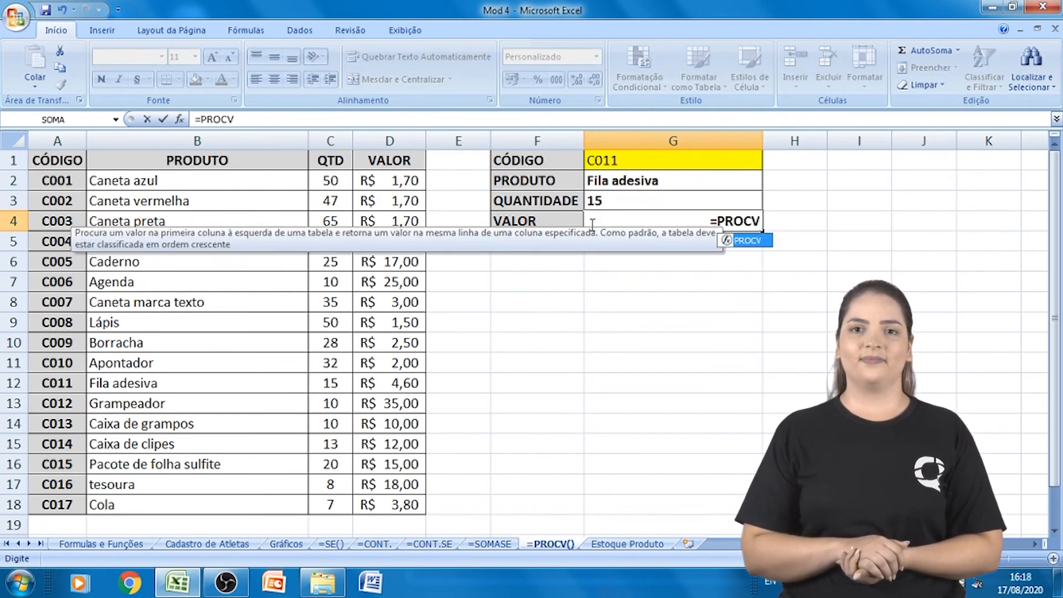
double_click(754, 242)
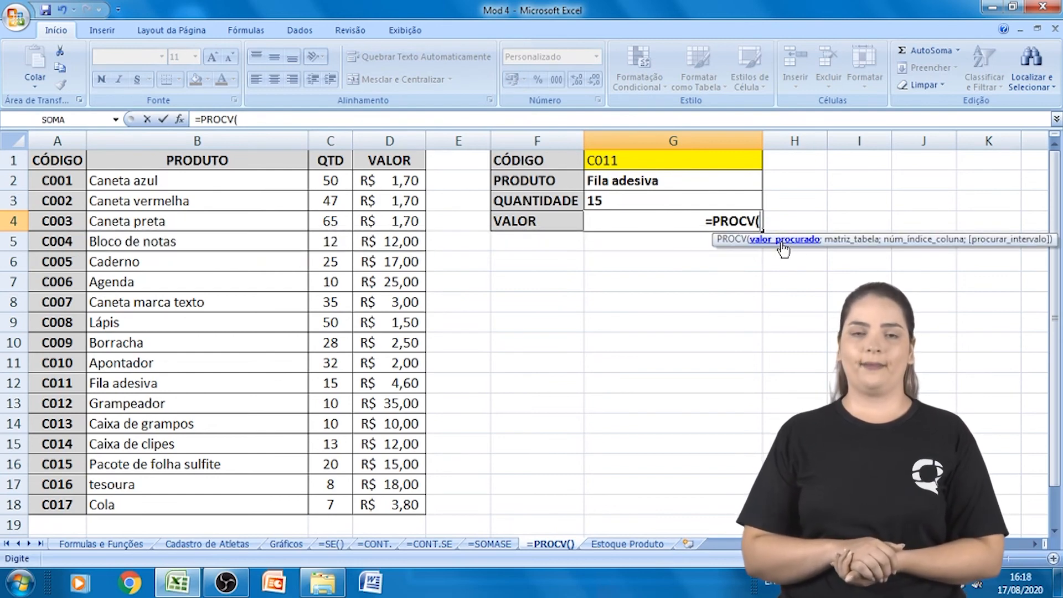
left_click(673, 161)
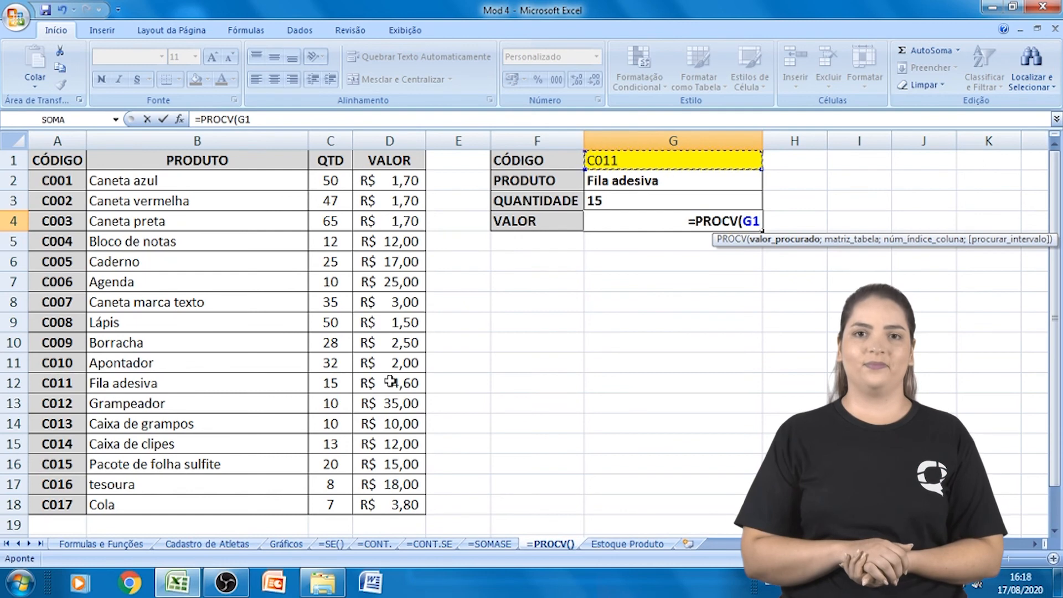
type(";")
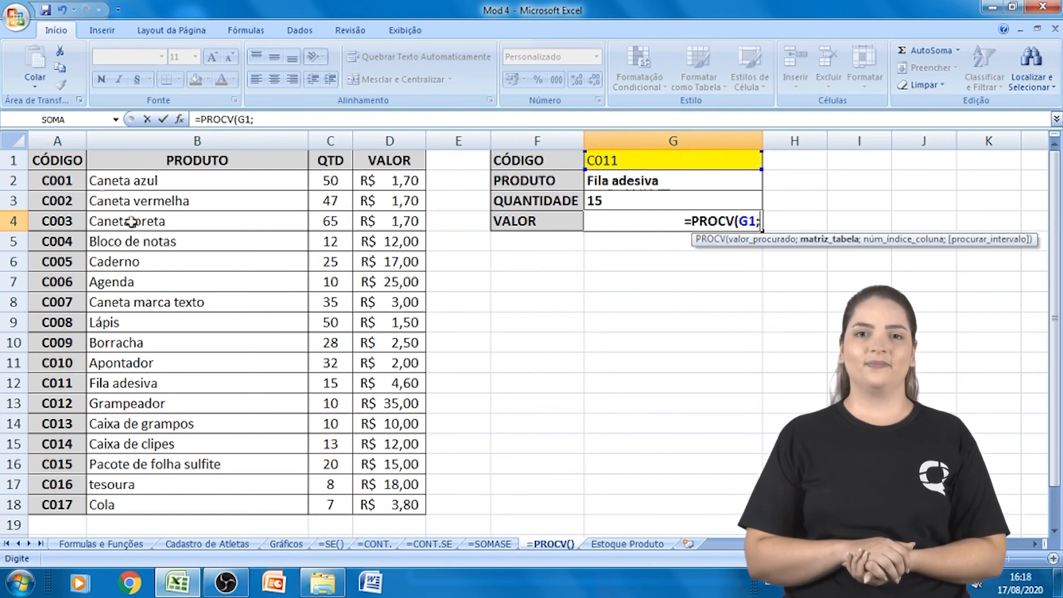
left_click_drag(43, 141, 370, 147)
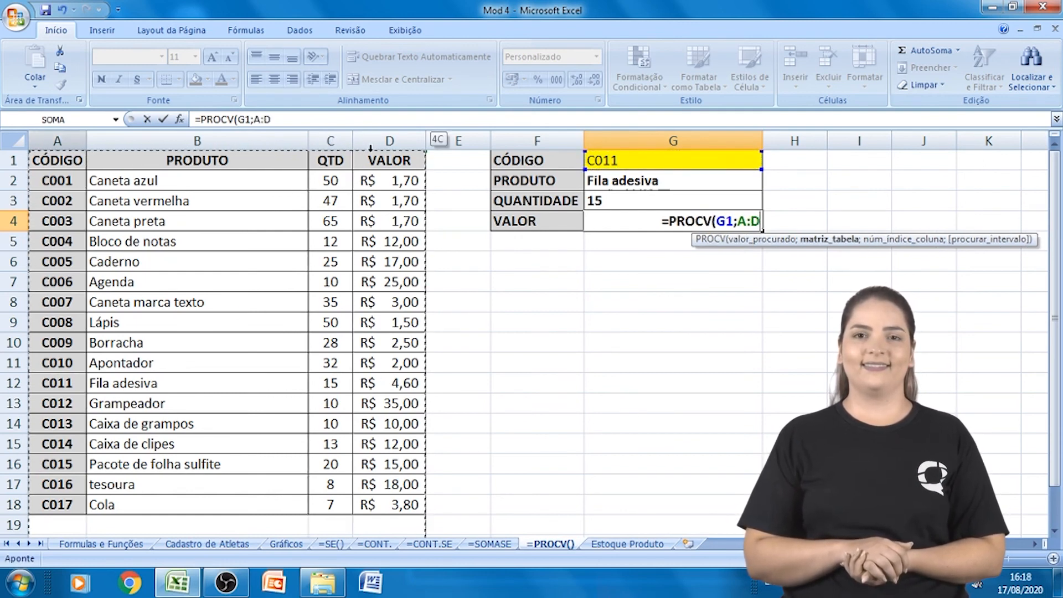
type(";")
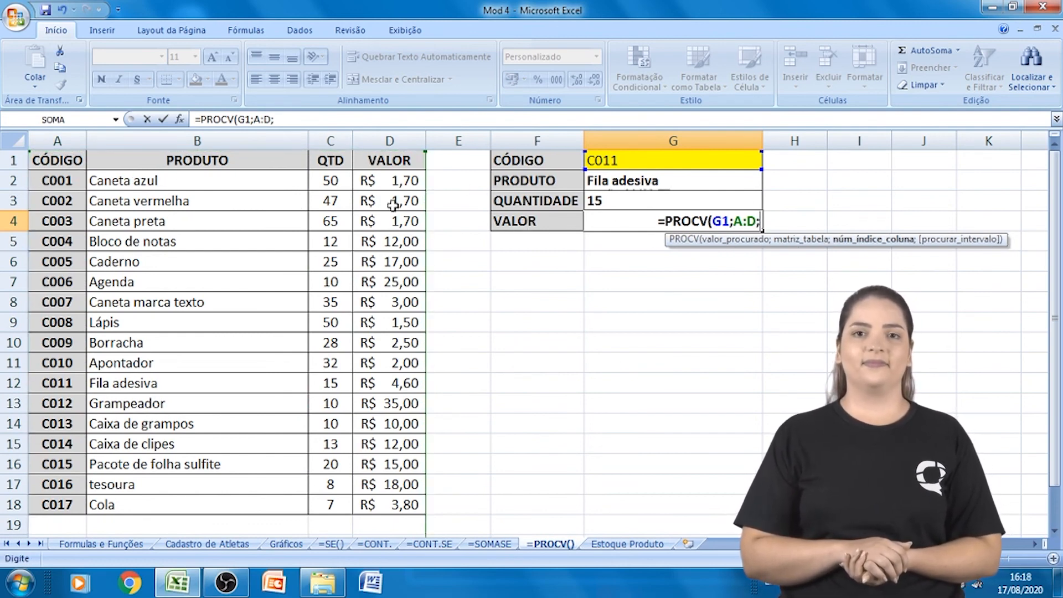
type("4")
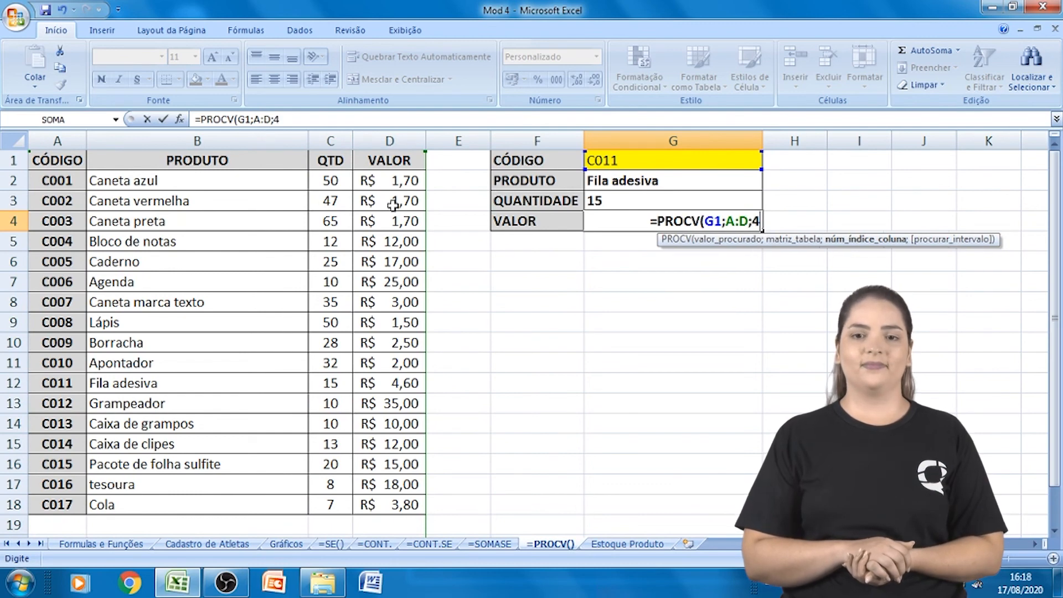
type(";0)")
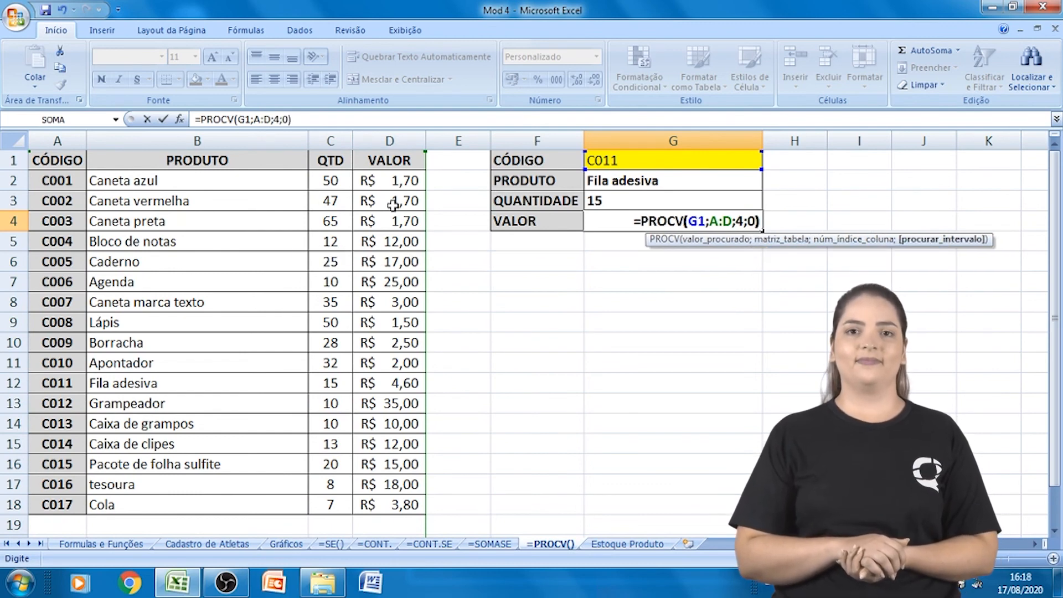
key("Return")
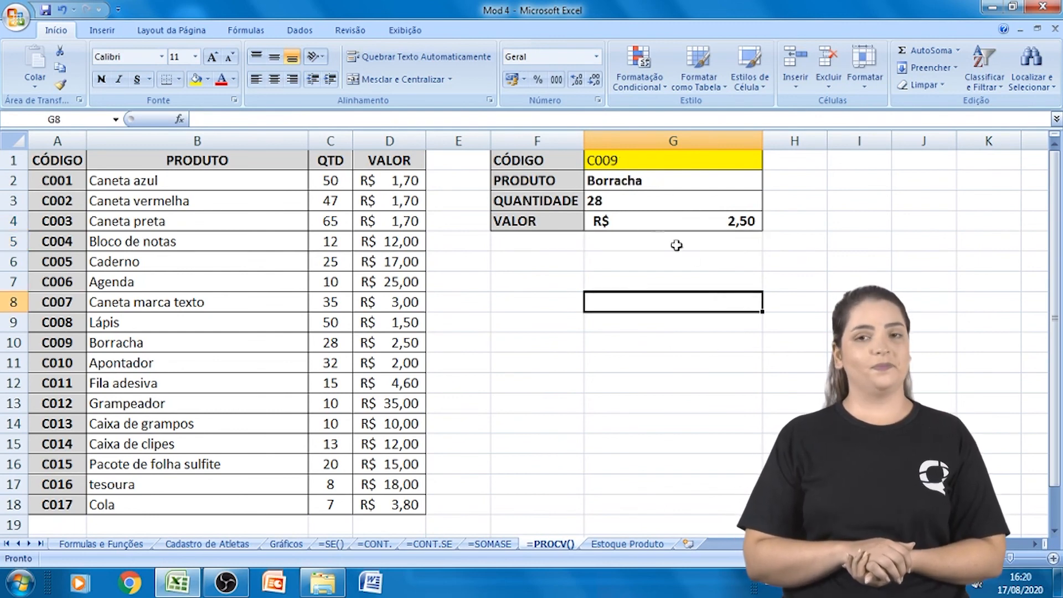
- Change the code in the yellow CÓDIGO cell G1 to C014 and compare the returned details with that product's row in the table
left_click(600, 161)
double_click(615, 162)
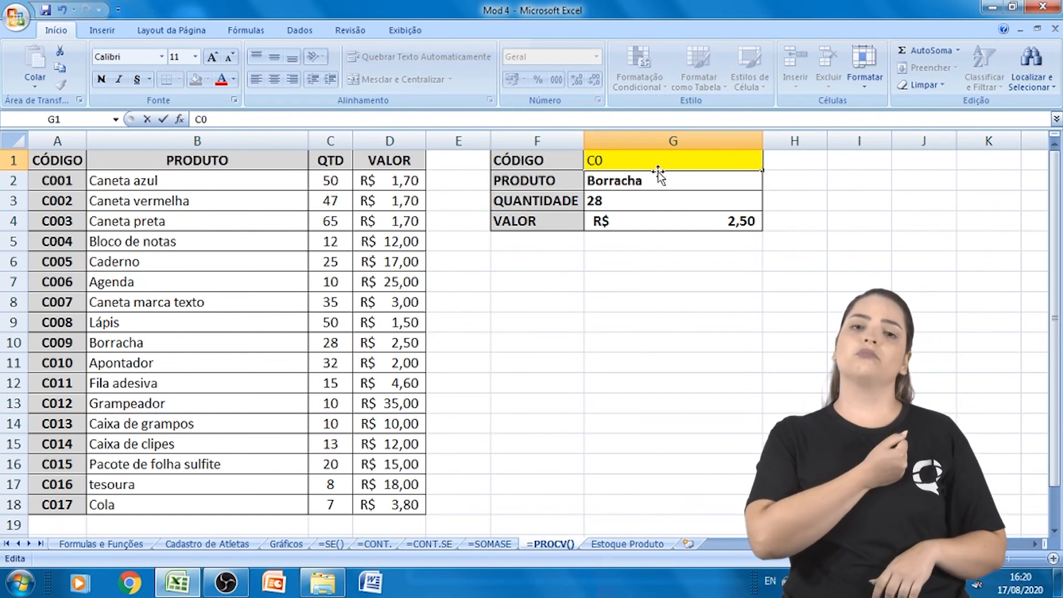
type("14")
key("Return")
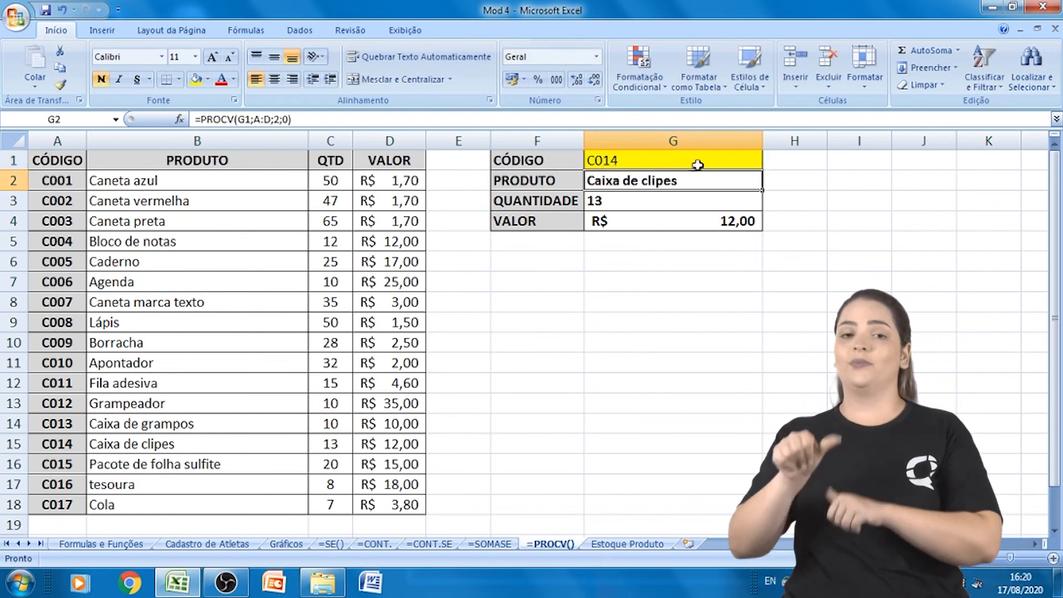
left_click(51, 444)
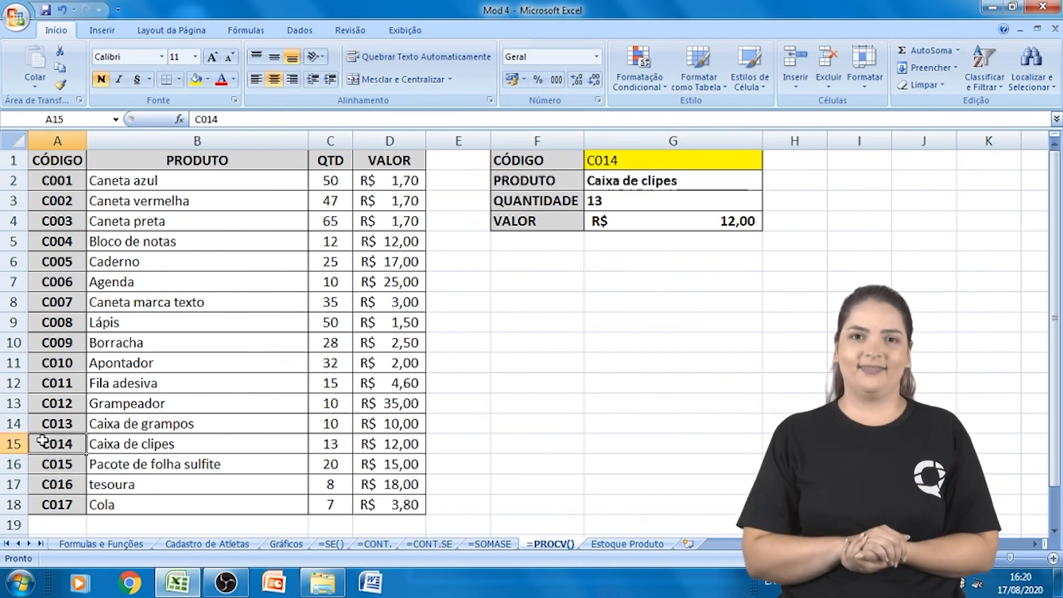
left_click(119, 443)
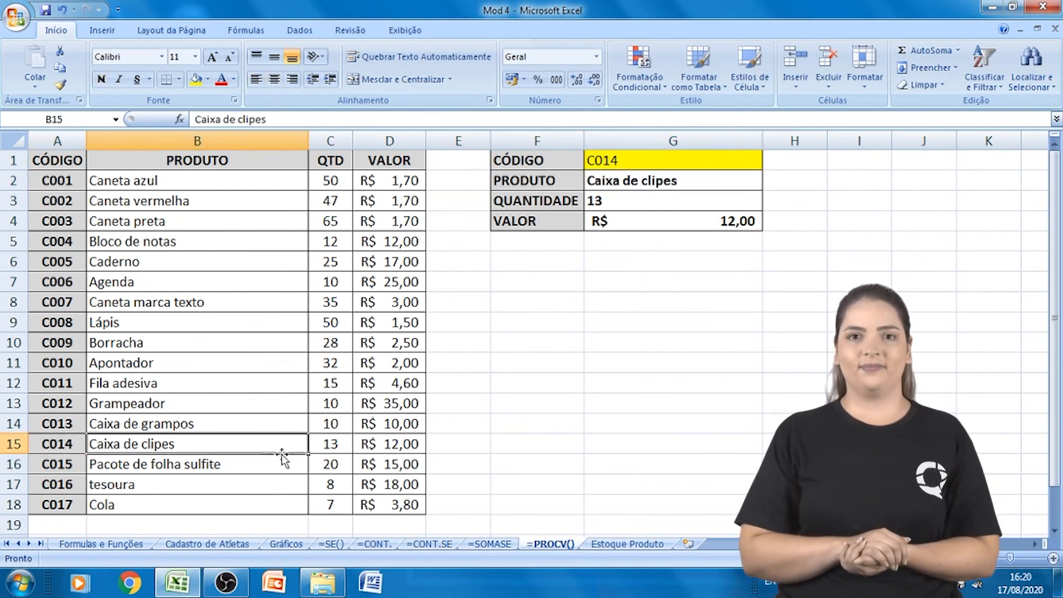
left_click(337, 444)
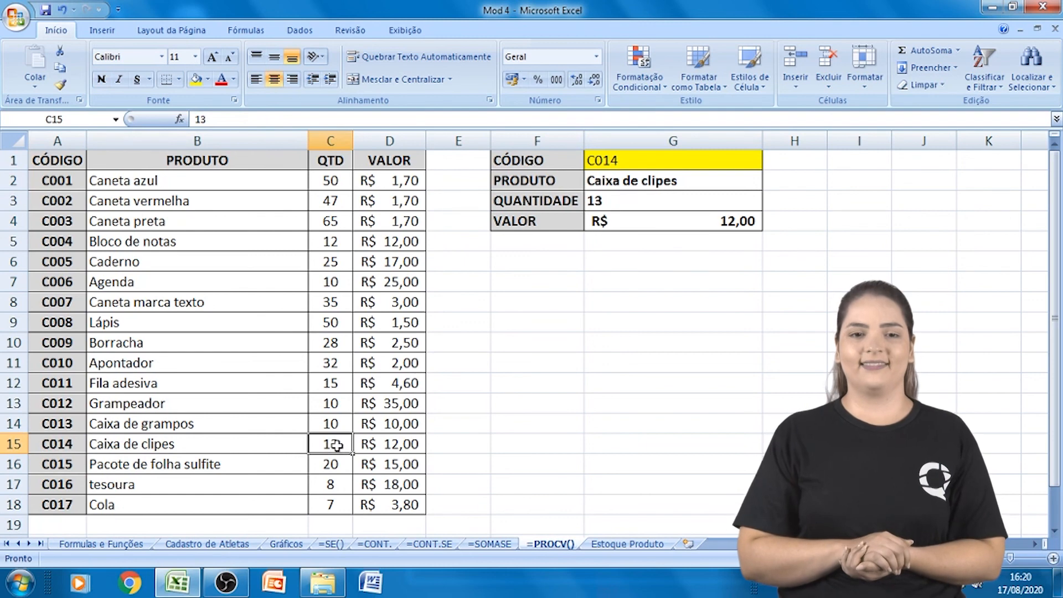
left_click(371, 443)
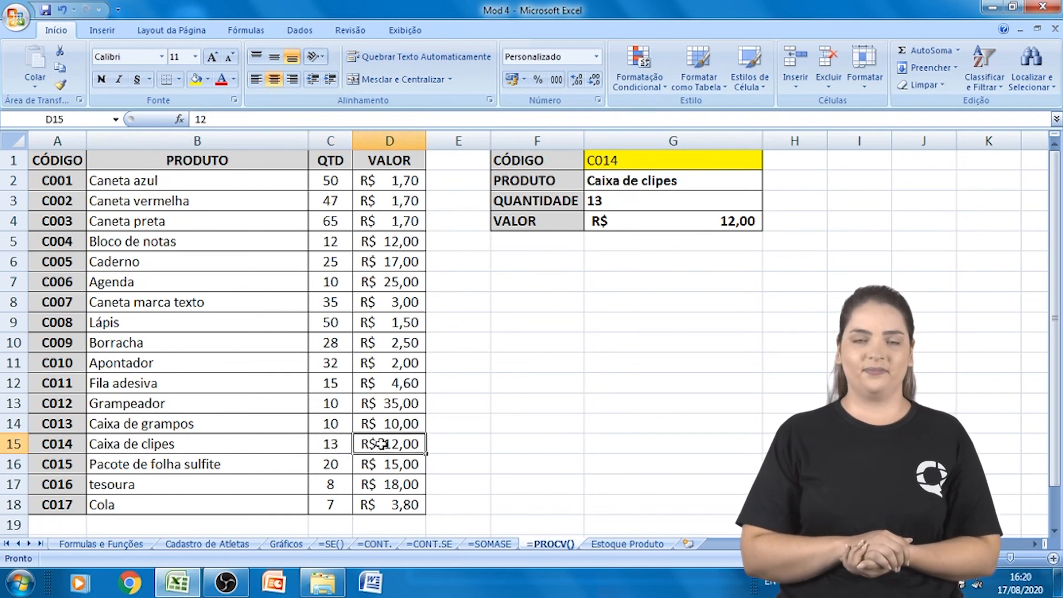
left_click(683, 486)
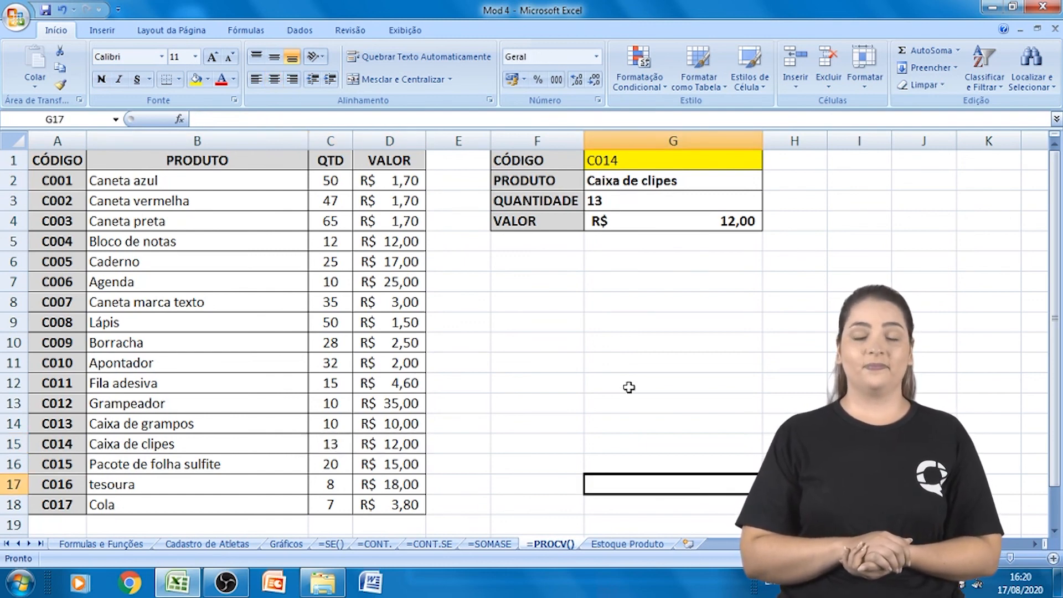